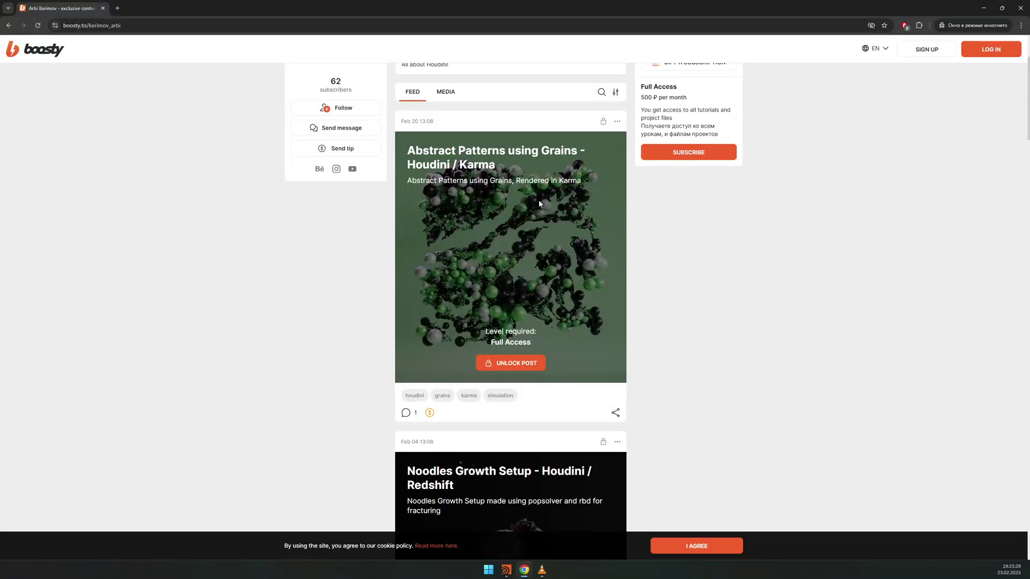
Step: Scroll up and down through the Boosty creator's feed of posts
{"action": "scroll", "coordinate": [539, 203], "scroll_direction": "up", "scroll_amount": 3}
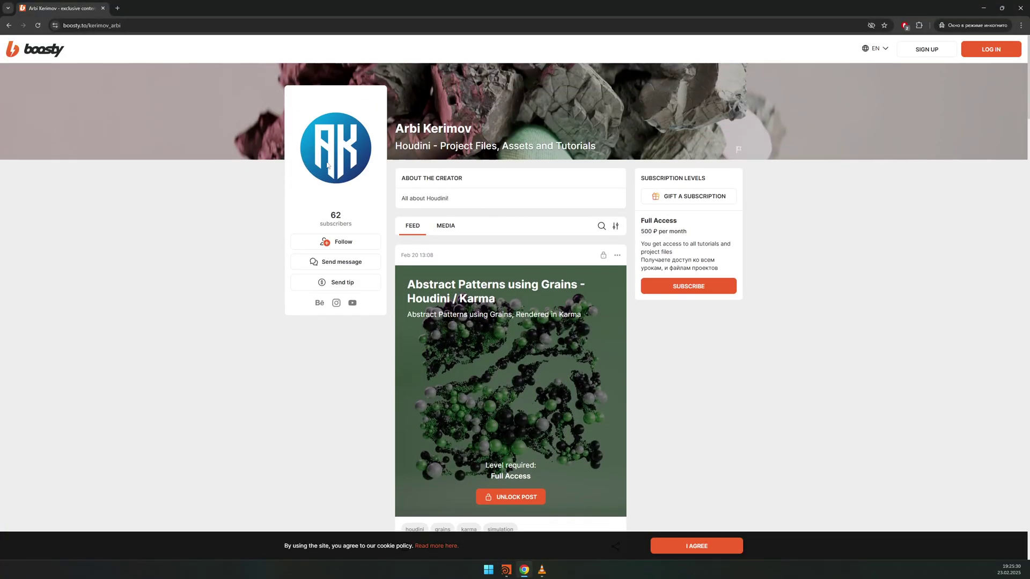
{"action": "scroll", "coordinate": [368, 161], "scroll_direction": "down", "scroll_amount": 2}
{"action": "scroll", "coordinate": [310, 251], "scroll_direction": "up", "scroll_amount": 2}
{"action": "scroll", "coordinate": [533, 245], "scroll_direction": "down", "scroll_amount": 15}
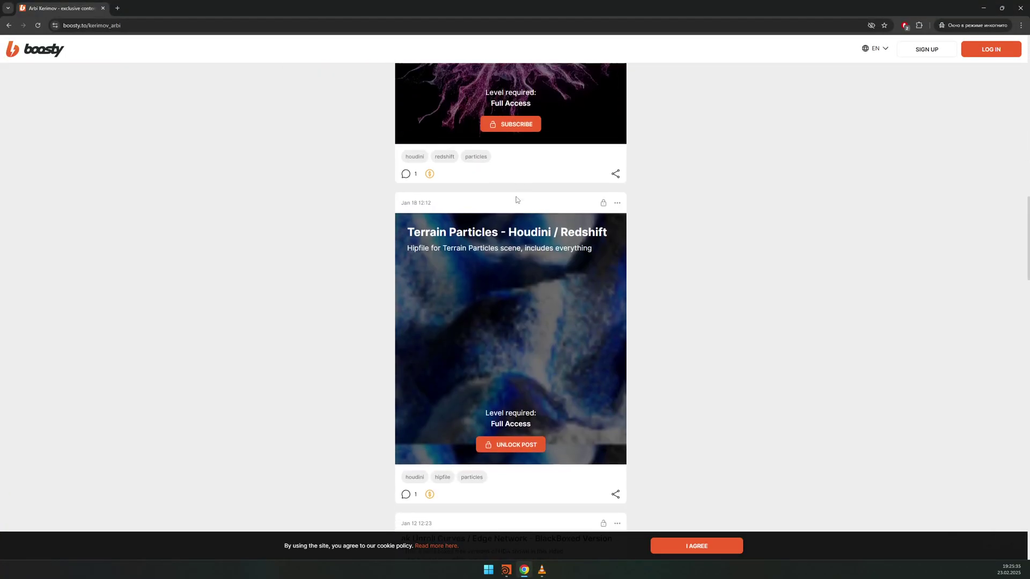
{"action": "scroll", "coordinate": [538, 195], "scroll_direction": "down", "scroll_amount": 12}
{"action": "scroll", "coordinate": [681, 271], "scroll_direction": "up", "scroll_amount": 20}
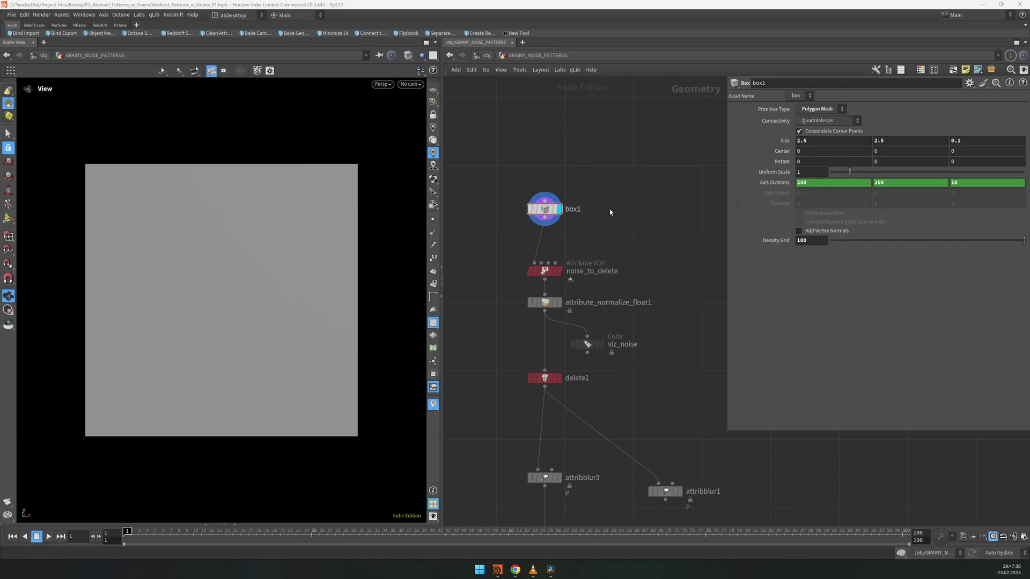
Step: View the plane from an angle in wire-over-shaded mode
{"action": "middle_click_drag", "start_coordinate": [610, 212], "coordinate": [647, 167]}
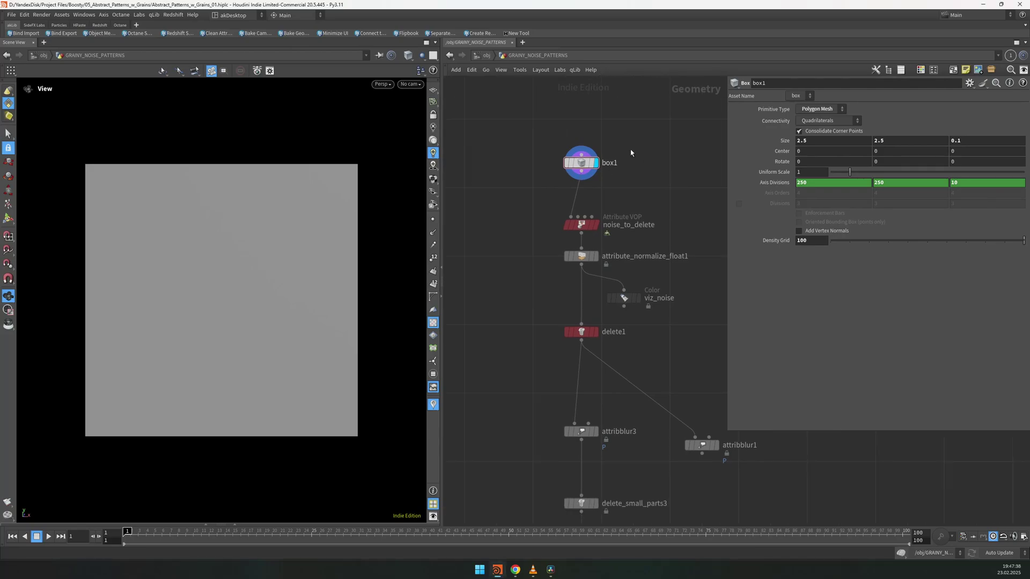
{"action": "key", "text": "w"}
{"action": "mouse_move", "coordinate": [251, 193]}
{"action": "left_mouse_down"}
{"action": "mouse_move", "coordinate": [319, 186]}
{"action": "mouse_move", "coordinate": [271, 207]}
{"action": "mouse_move", "coordinate": [350, 162]}
{"action": "left_mouse_up"}
{"action": "key", "text": "shift+w"}
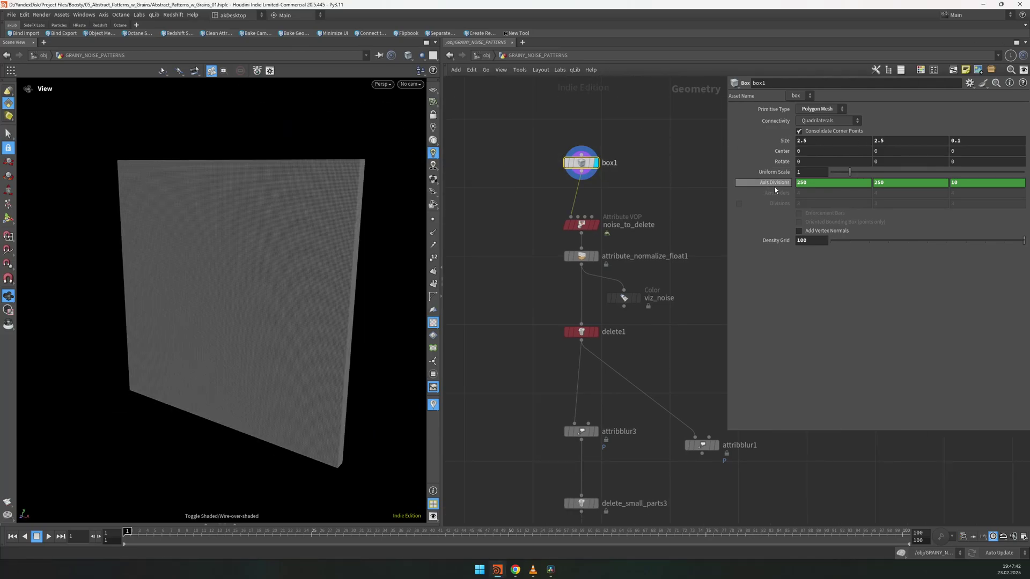
Step: Inspect turbnoise1, mulconst1 and aanoise1 inside noise_to_delete, then return to the network
{"action": "mouse_move", "coordinate": [583, 225]}
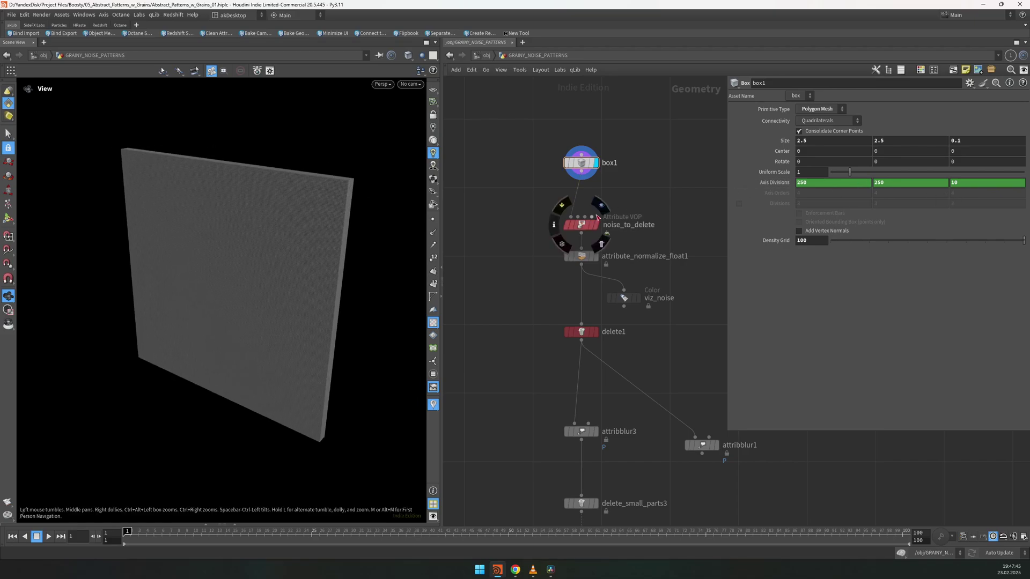
{"action": "left_click", "coordinate": [583, 226]}
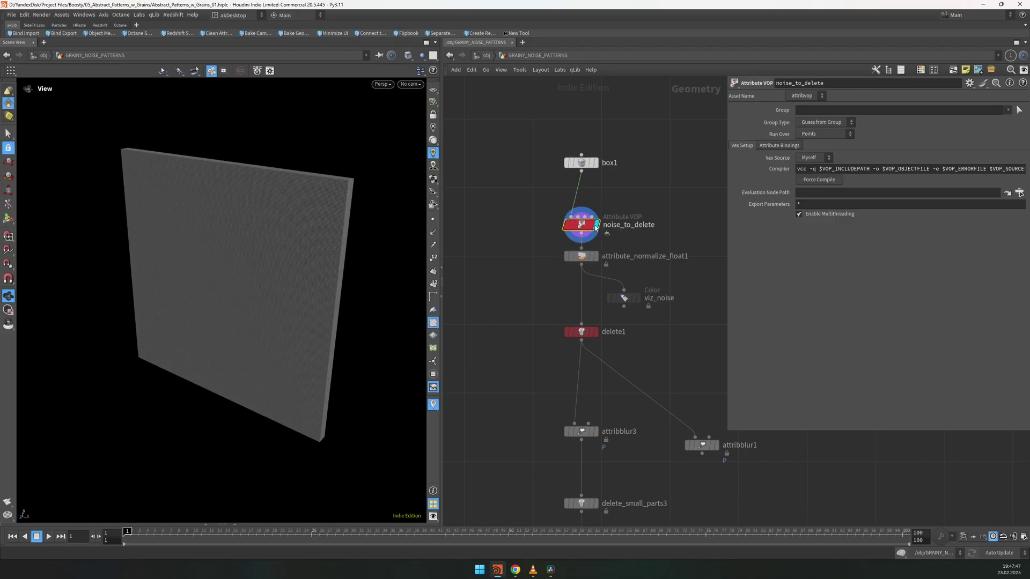
{"action": "scroll", "coordinate": [574, 236], "scroll_direction": "up", "scroll_amount": 3}
{"action": "double_click", "coordinate": [566, 239]}
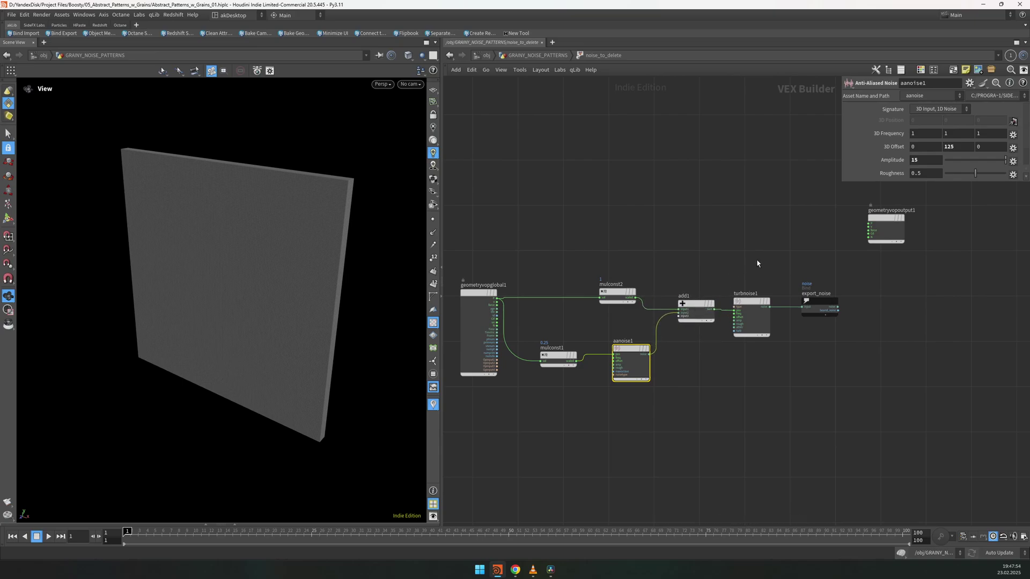
{"action": "left_click", "coordinate": [750, 316]}
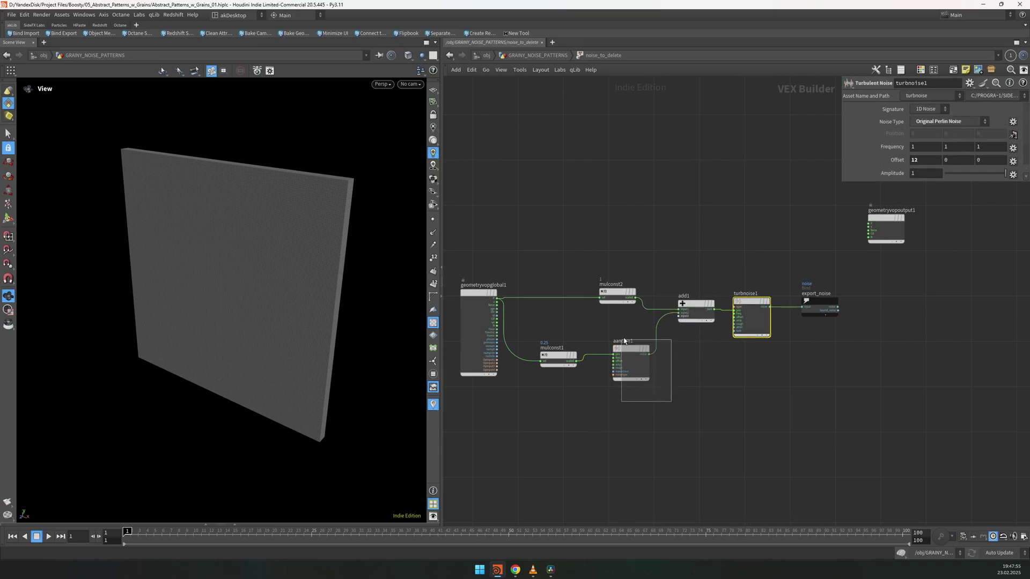
{"action": "left_click_drag", "start_coordinate": [626, 339], "coordinate": [574, 320]}
{"action": "key", "text": "u"}
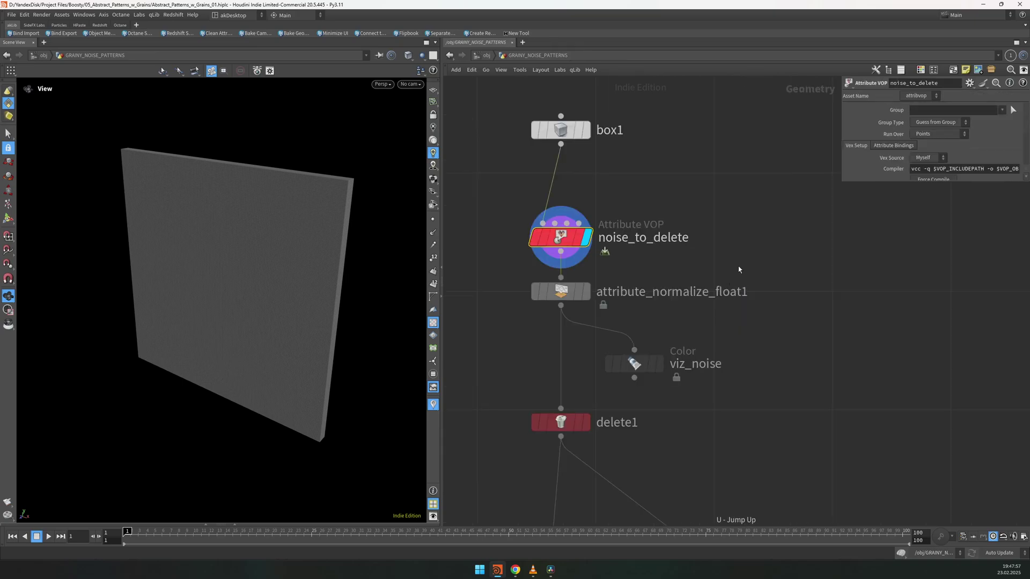
Step: Display viz_noise and turn the plane face-on to see the noise
{"action": "scroll", "coordinate": [739, 289], "scroll_direction": "down", "scroll_amount": 2}
{"action": "scroll", "coordinate": [697, 365], "scroll_direction": "up", "scroll_amount": 4}
{"action": "left_click", "coordinate": [697, 302]}
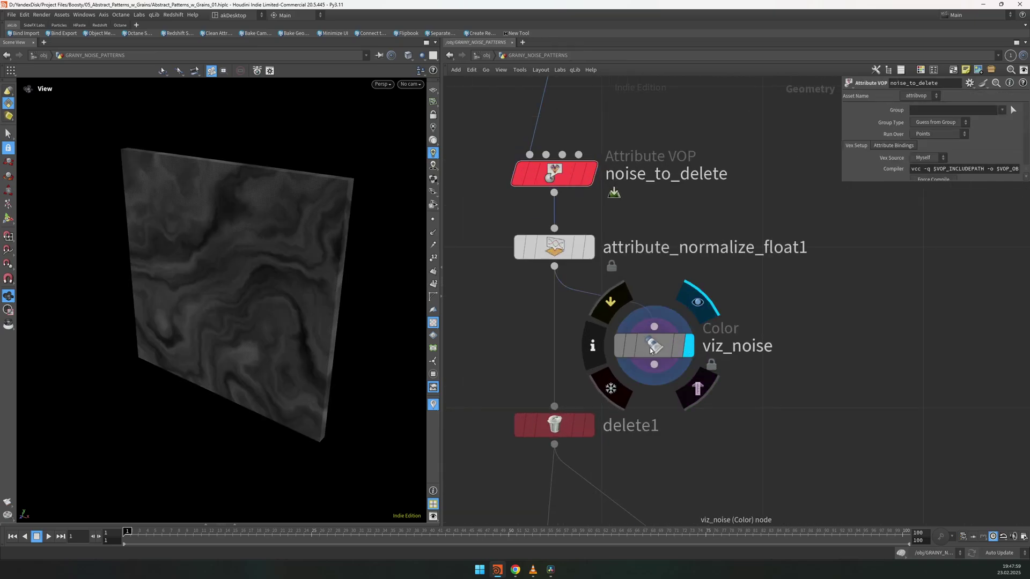
{"action": "left_click_drag", "start_coordinate": [236, 225], "coordinate": [251, 234]}
Step: Inside noise_to_delete, wire mulconst2 directly into turbnoise1's pos input
{"action": "double_click", "coordinate": [558, 172]}
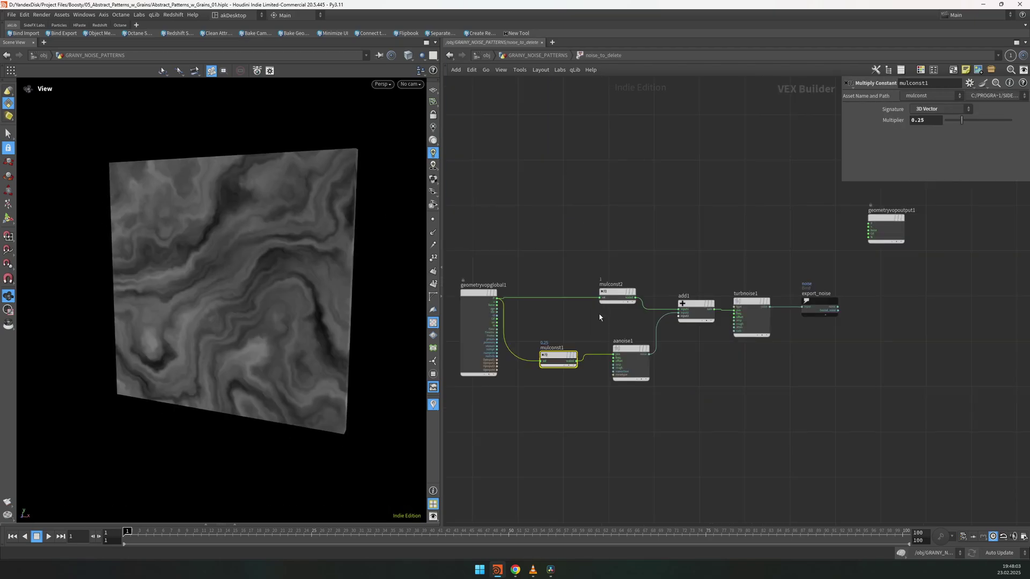
{"action": "left_click", "coordinate": [635, 298]}
{"action": "scroll", "coordinate": [665, 297], "scroll_direction": "up", "scroll_amount": 3}
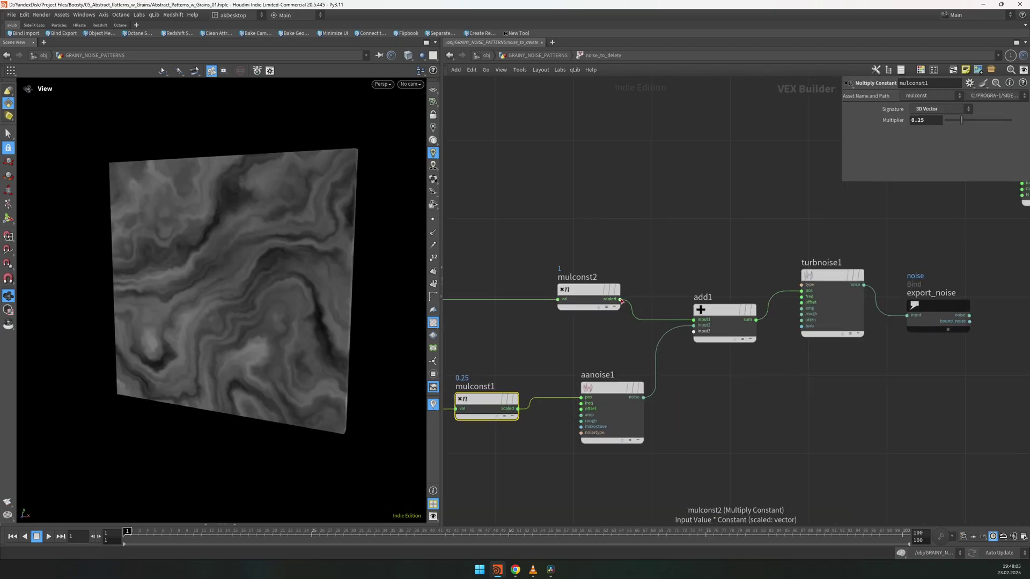
{"action": "left_click", "coordinate": [804, 290]}
{"action": "left_click_drag", "start_coordinate": [722, 309], "coordinate": [708, 338]}
{"action": "left_click", "coordinate": [831, 275]}
{"action": "middle_click_drag", "start_coordinate": [707, 337], "coordinate": [826, 333]}
{"action": "left_click_drag", "start_coordinate": [558, 365], "coordinate": [767, 445]}
Step: Rearrange mulconst1 and aanoise1, then reconnect add1's sum into turbnoise1's pos input
{"action": "left_click_drag", "start_coordinate": [740, 378], "coordinate": [736, 405]}
{"action": "left_click", "coordinate": [735, 405]}
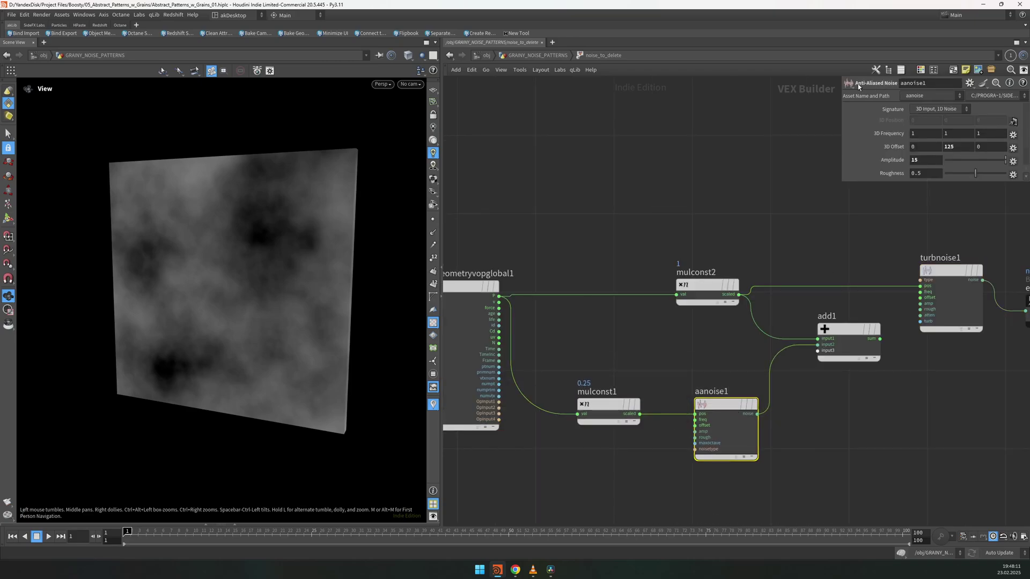
{"action": "left_click", "coordinate": [848, 333]}
{"action": "middle_click_drag", "start_coordinate": [745, 380], "coordinate": [674, 395]}
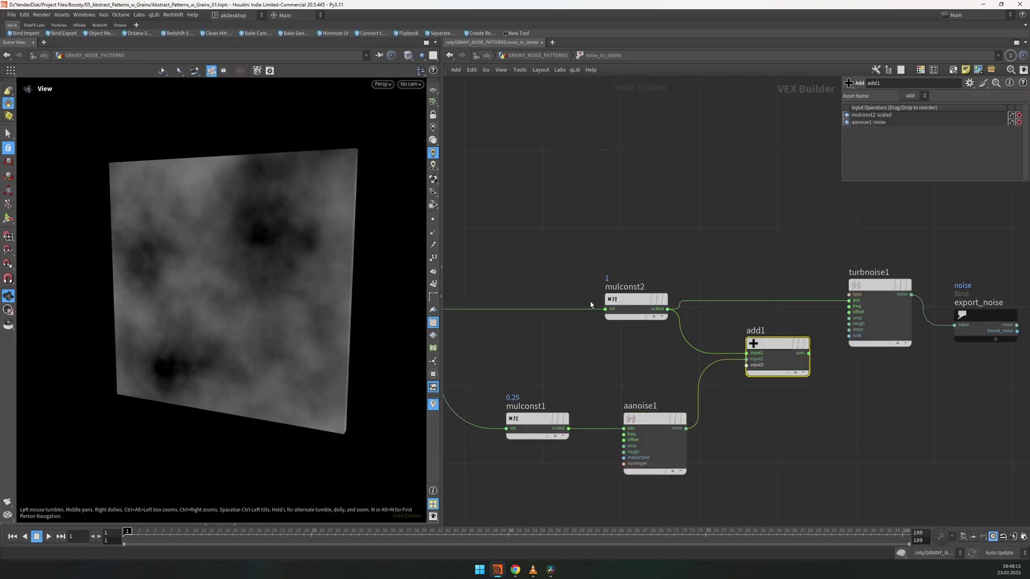
{"action": "middle_click_drag", "start_coordinate": [591, 308], "coordinate": [686, 346]}
{"action": "left_click", "coordinate": [864, 351]}
{"action": "left_click", "coordinate": [911, 299]}
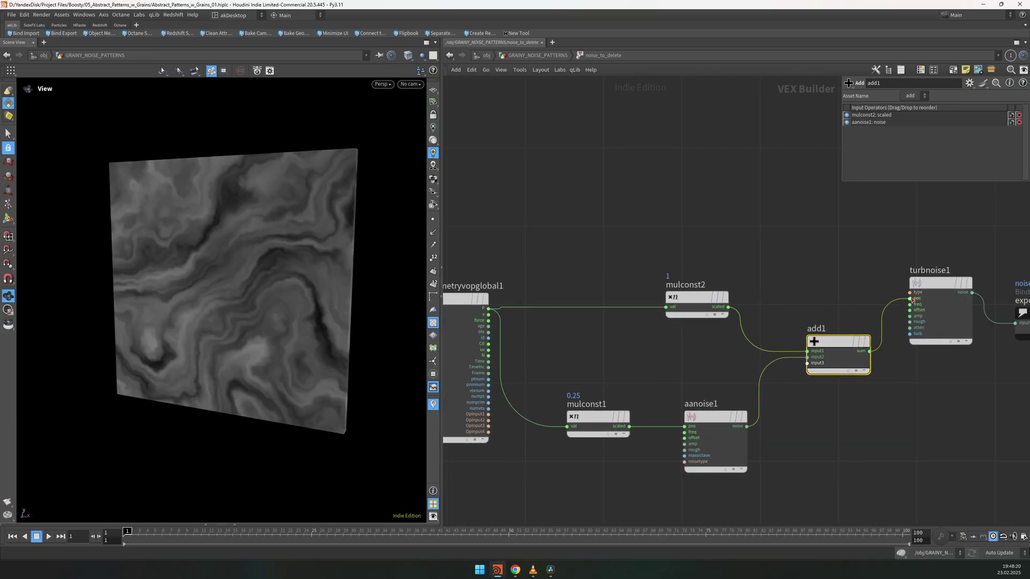
Step: Test aanoise1's Amplitude at 0, then set it to 15
{"action": "left_click", "coordinate": [713, 418]}
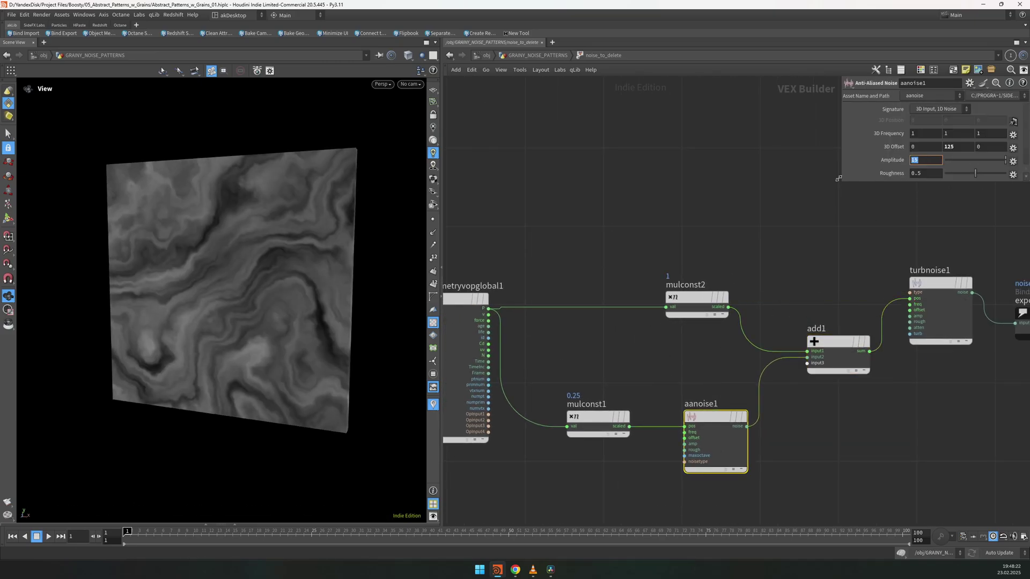
{"action": "left_click_drag", "start_coordinate": [842, 185], "coordinate": [792, 307]}
{"action": "scroll", "coordinate": [655, 471], "scroll_direction": "down", "scroll_amount": 3}
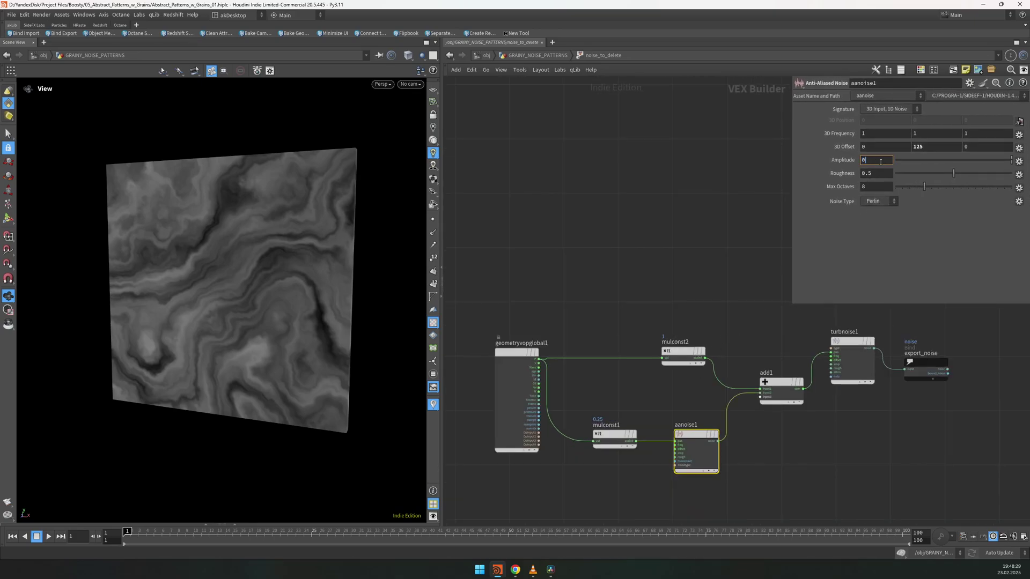
{"action": "key", "text": "Return"}
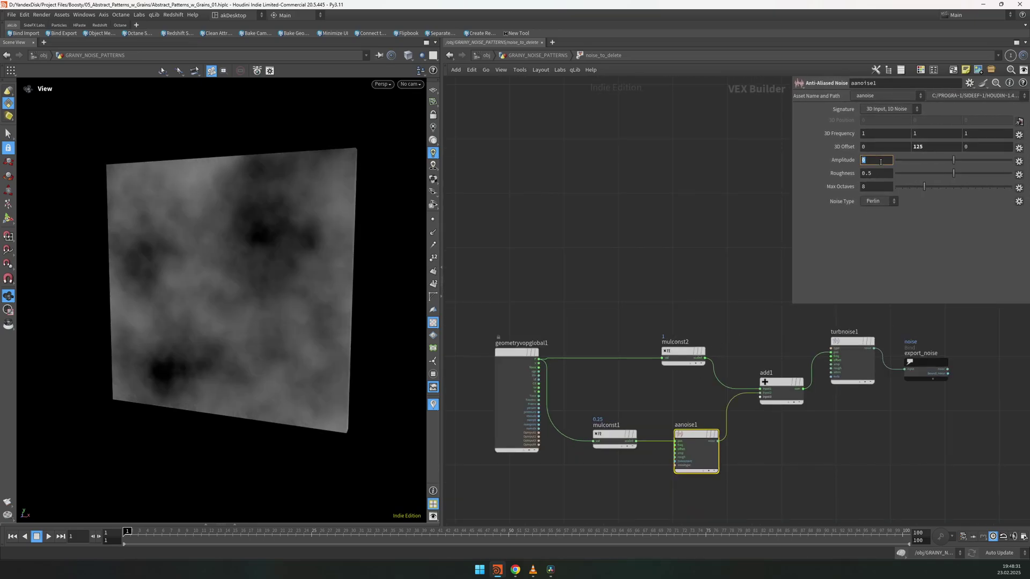
{"action": "middle_click_drag", "start_coordinate": [880, 162], "coordinate": [936, 144]}
{"action": "type", "text": "15"}
{"action": "key", "text": "Return"}
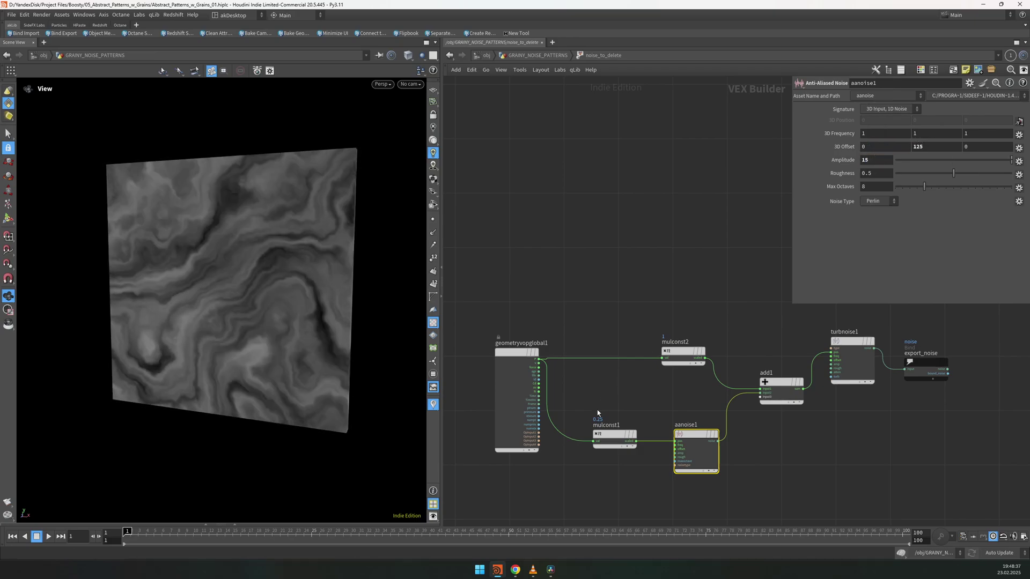
Step: Return up to GRAINY_NOISE_PATTERNS and step the display through viz_noise to delete1
{"action": "key", "text": "u"}
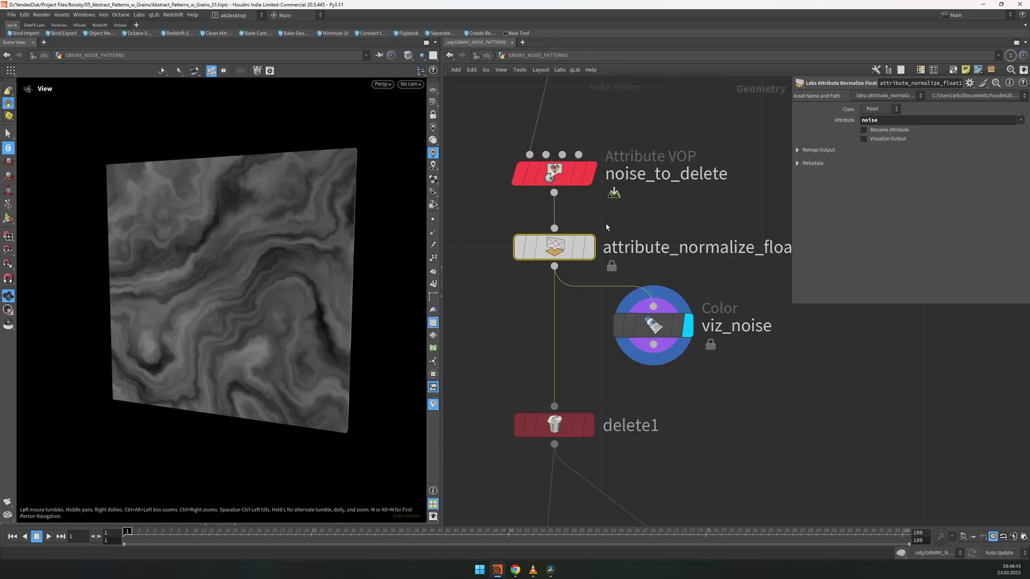
{"action": "key", "text": "Down"}
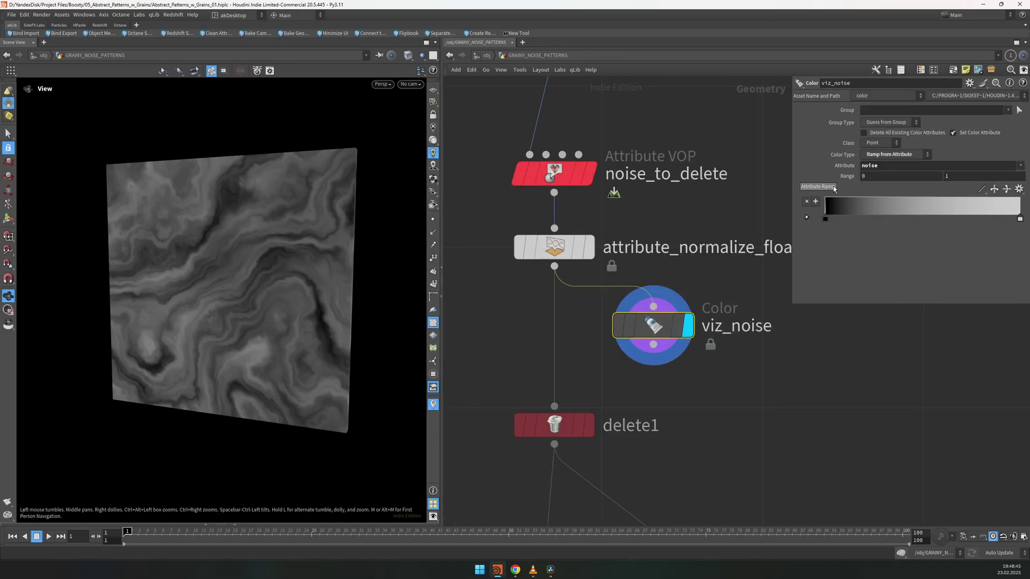
{"action": "key", "text": "Down"}
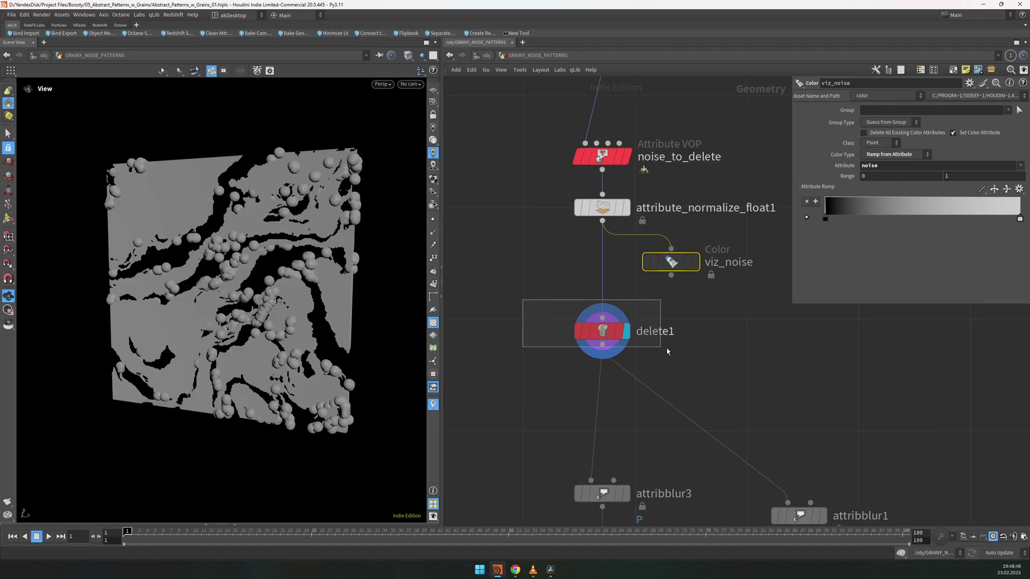
{"action": "left_click_drag", "start_coordinate": [790, 298], "coordinate": [768, 299]}
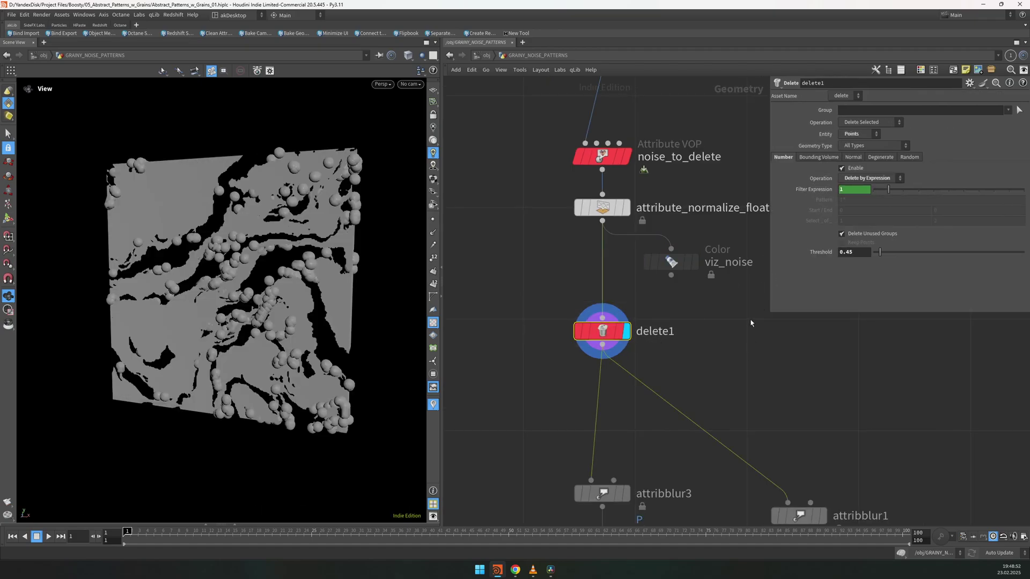
Step: Add a displayed delete2 node after attribute_normalize_float, set to delete points
{"action": "key", "text": "Tab"}
{"action": "type", "text": "delete"}
{"action": "key", "text": "Return"}
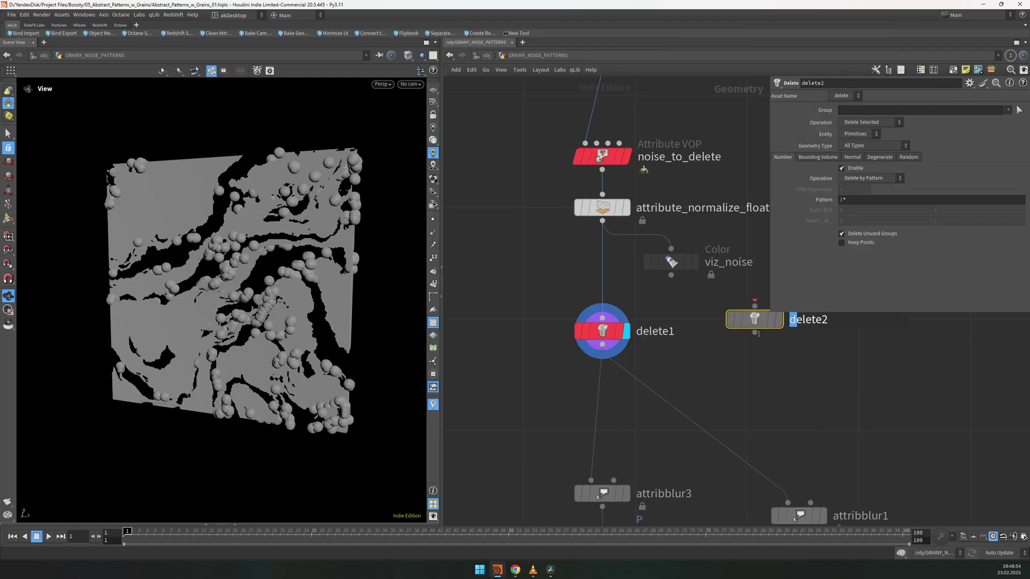
{"action": "left_click", "coordinate": [717, 340]}
{"action": "left_click", "coordinate": [740, 341]}
{"action": "left_click", "coordinate": [858, 134]}
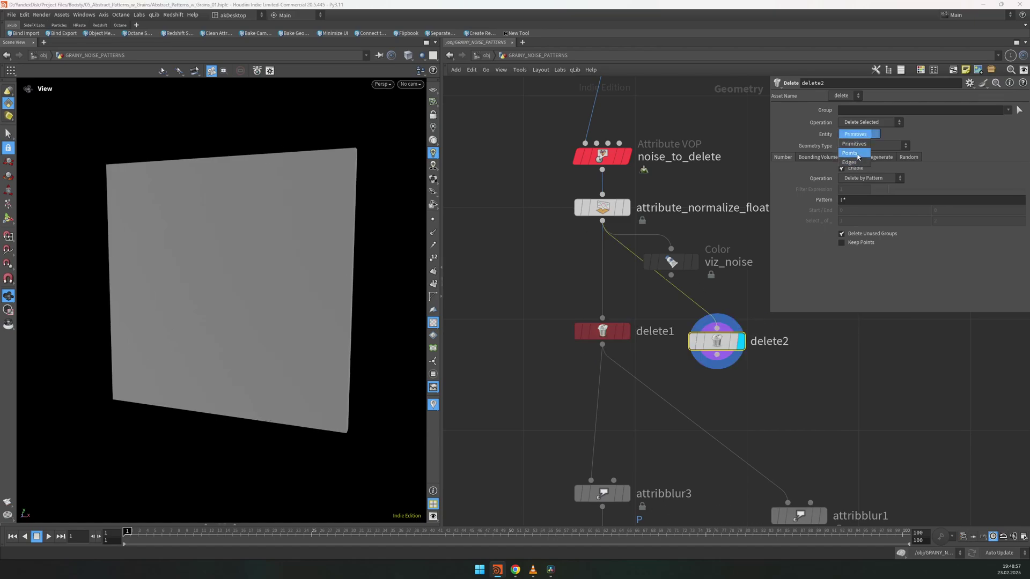
{"action": "left_click", "coordinate": [856, 154]}
{"action": "left_click", "coordinate": [603, 318]}
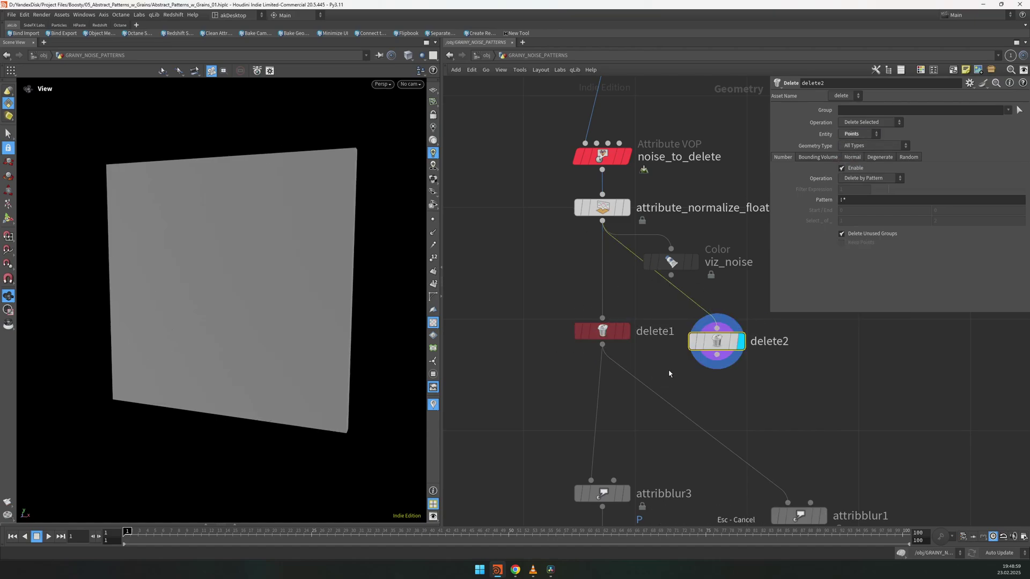
{"action": "left_click", "coordinate": [869, 178]}
{"action": "left_click", "coordinate": [860, 205]}
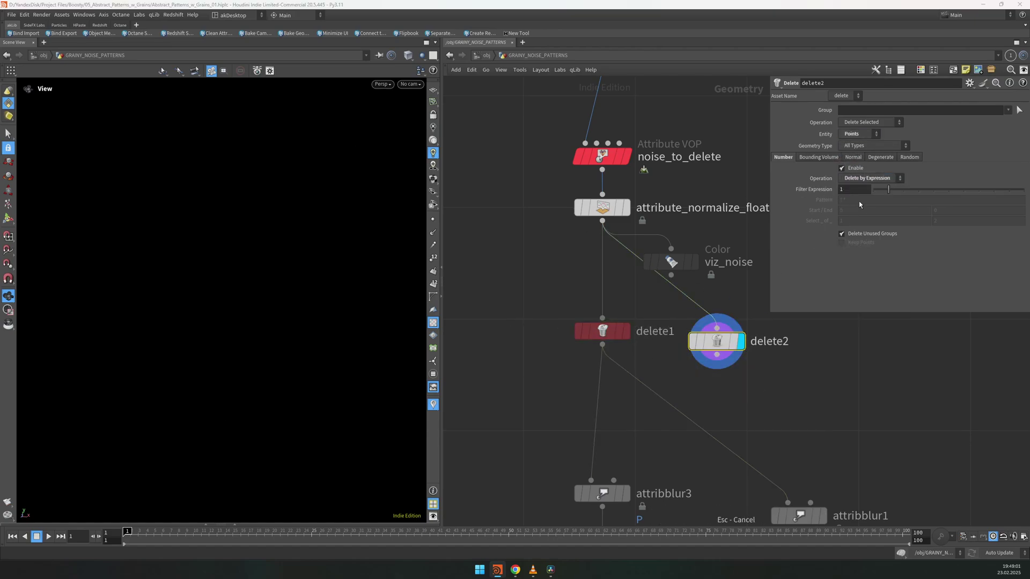
{"action": "left_click", "coordinate": [860, 191]}
{"action": "type", "text": "@noise"}
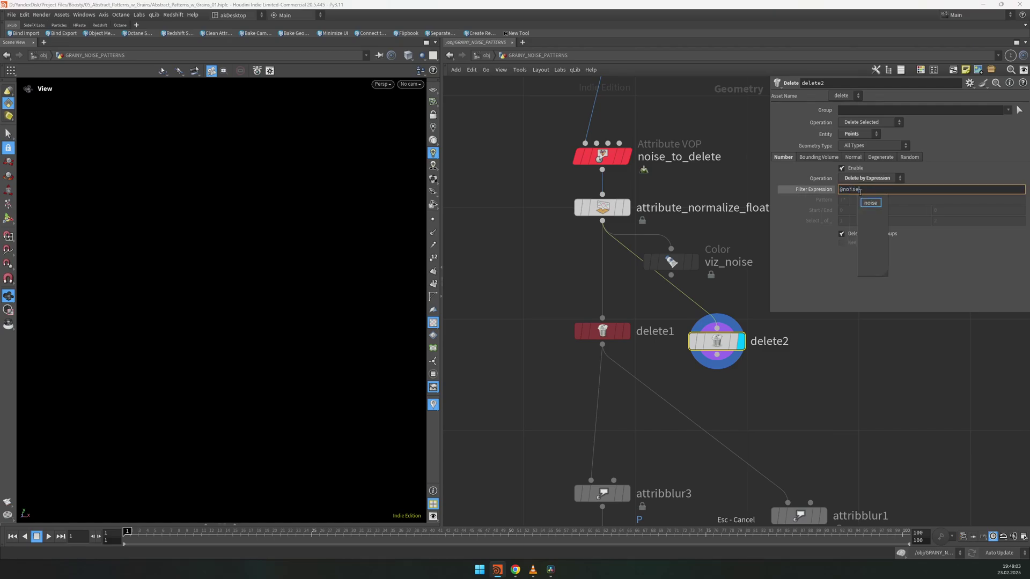
{"action": "type", "text": "<.45"}
{"action": "key", "text": "Return"}
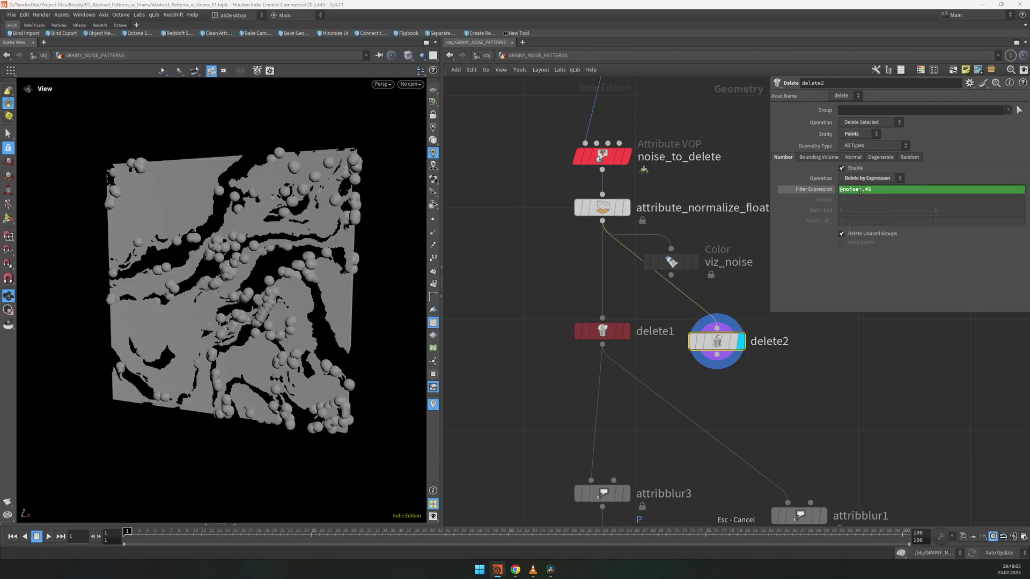
Step: Compare delete1's threshold-based noise filter against delete2's settings
{"action": "left_click_drag", "start_coordinate": [640, 316], "coordinate": [443, 379]}
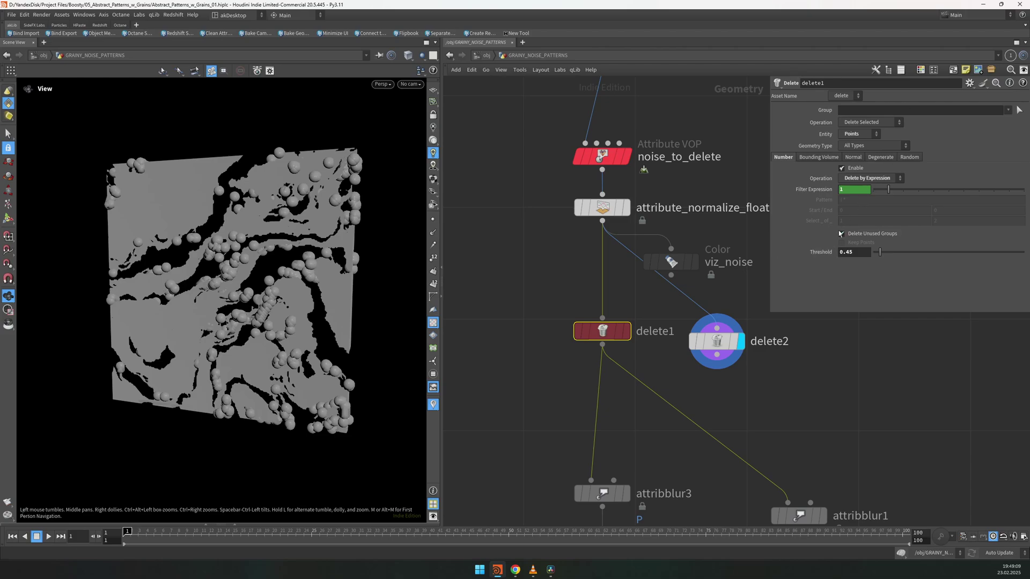
{"action": "left_click", "coordinate": [860, 189]}
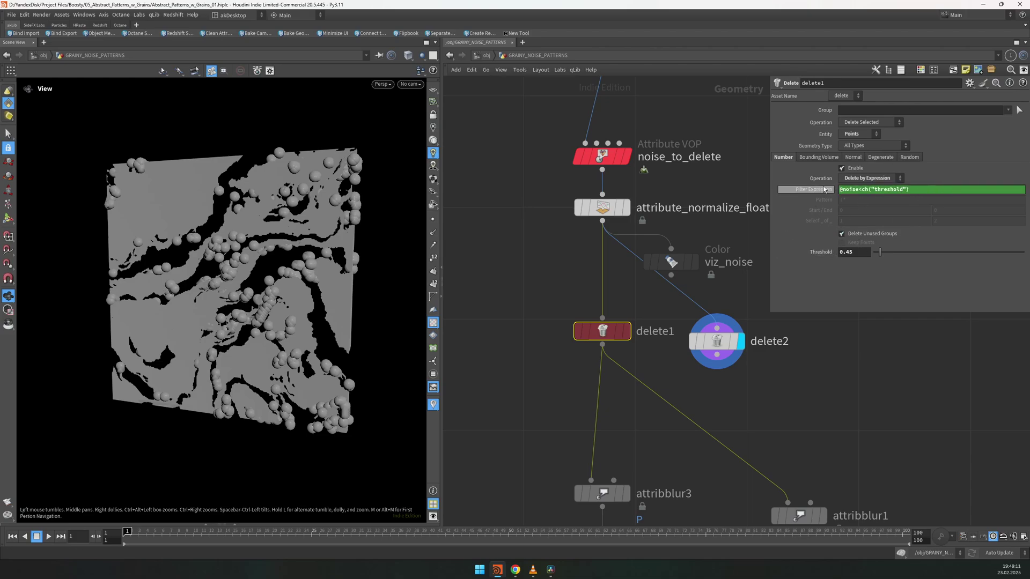
{"action": "left_click", "coordinate": [719, 341]}
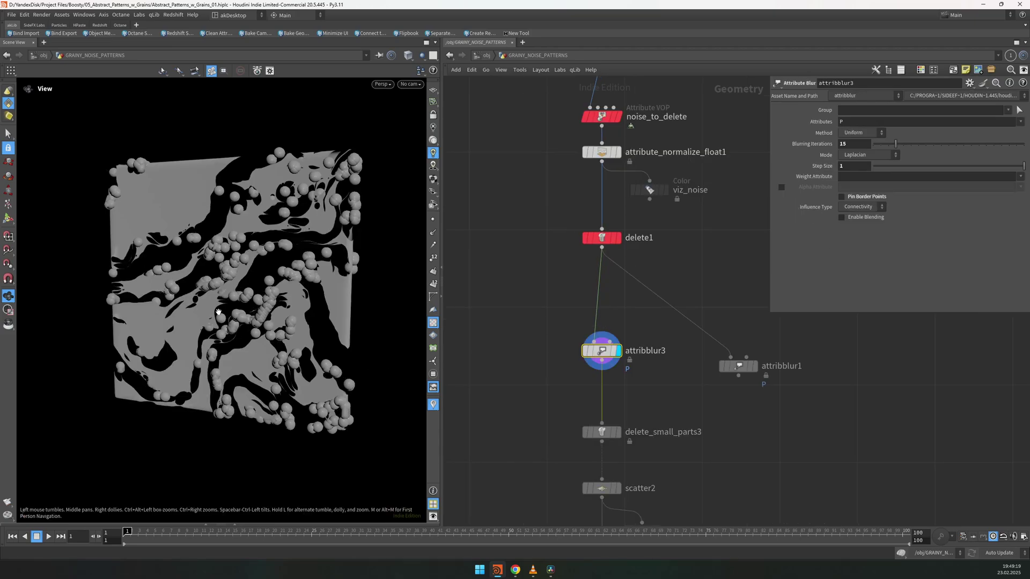
Step: Try Pin Border Points on attribblur3, then turn it back off
{"action": "left_click_drag", "start_coordinate": [236, 284], "coordinate": [249, 287]}
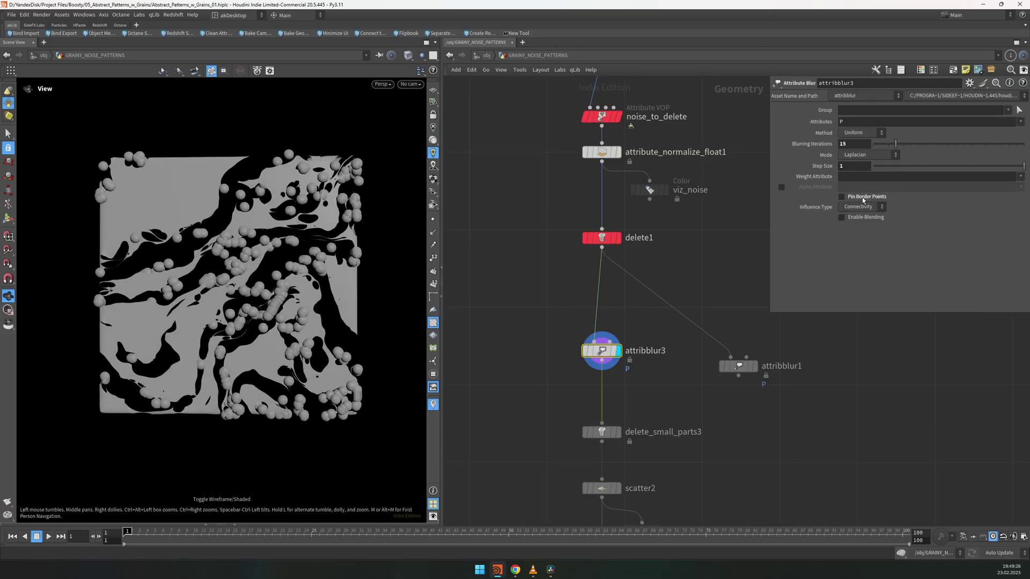
{"action": "left_click", "coordinate": [861, 197]}
{"action": "left_click", "coordinate": [858, 198]}
{"action": "scroll", "coordinate": [226, 290], "scroll_direction": "up", "scroll_amount": 3}
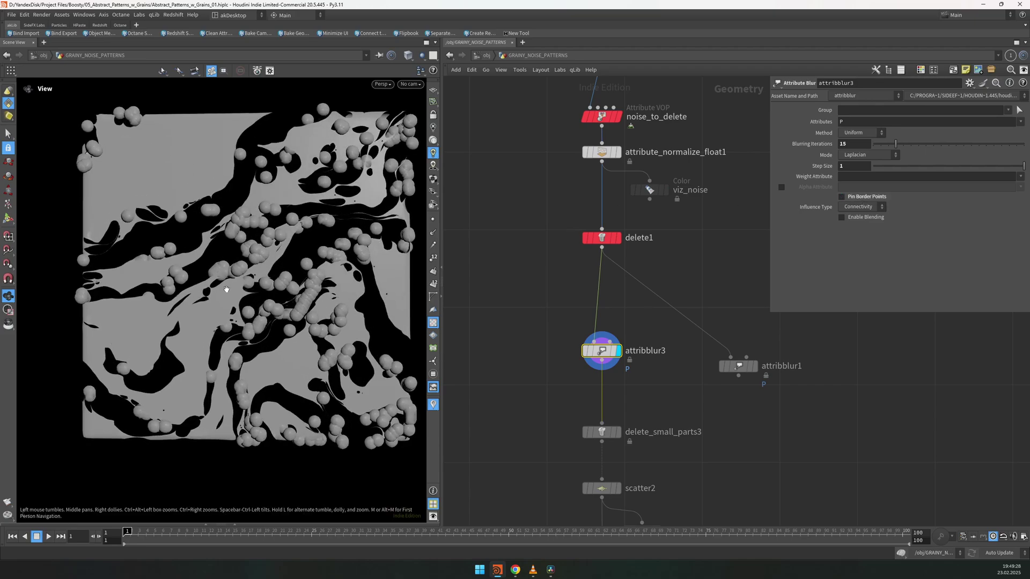
{"action": "scroll", "coordinate": [226, 289], "scroll_direction": "up", "scroll_amount": 2}
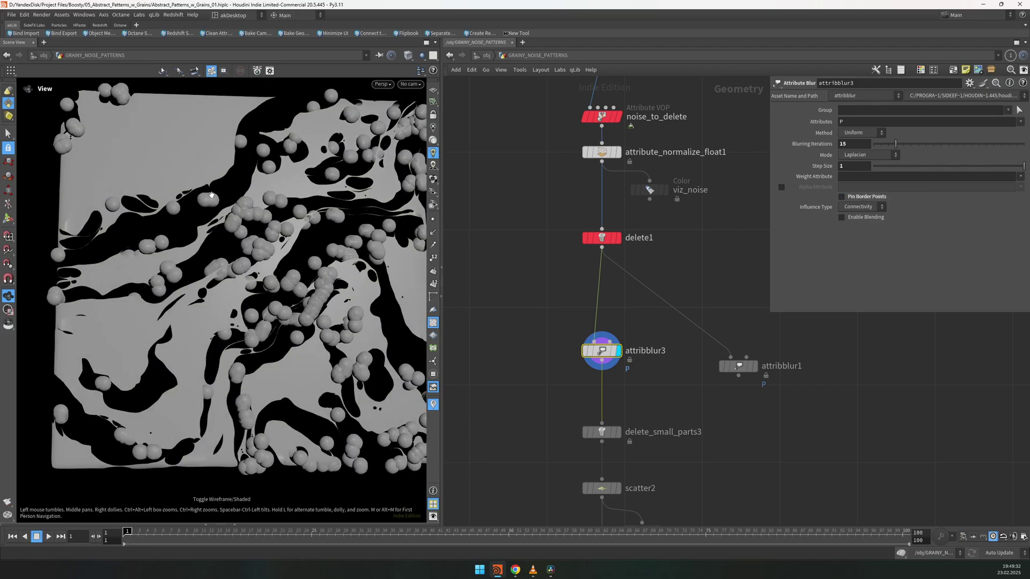
Step: Compare delete_small_parts3 and attribblur3 results, then display scatter2's packed grains
{"action": "key", "text": "Down"}
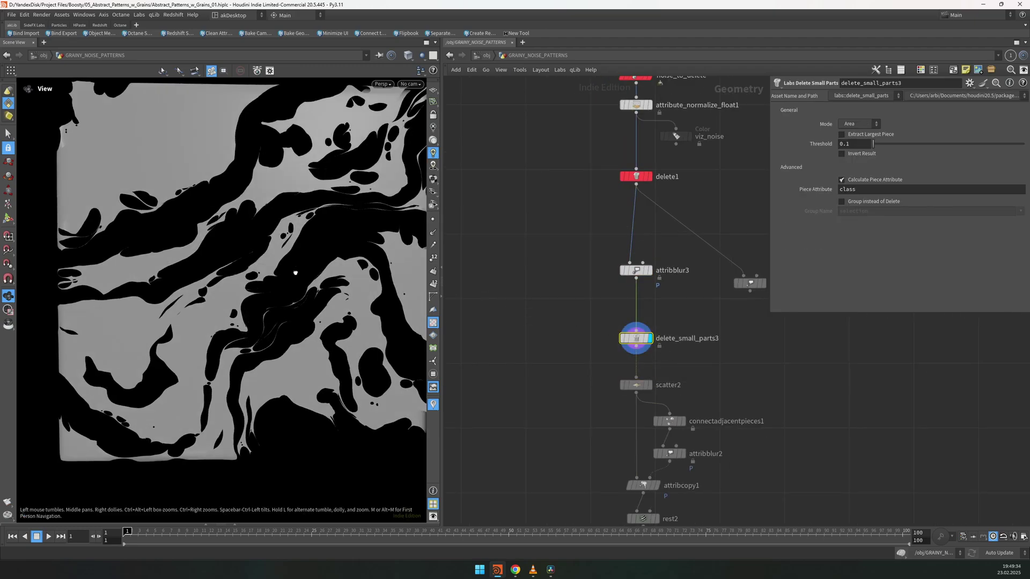
{"action": "key", "text": "f"}
{"action": "middle_click_drag", "start_coordinate": [299, 274], "coordinate": [307, 266]}
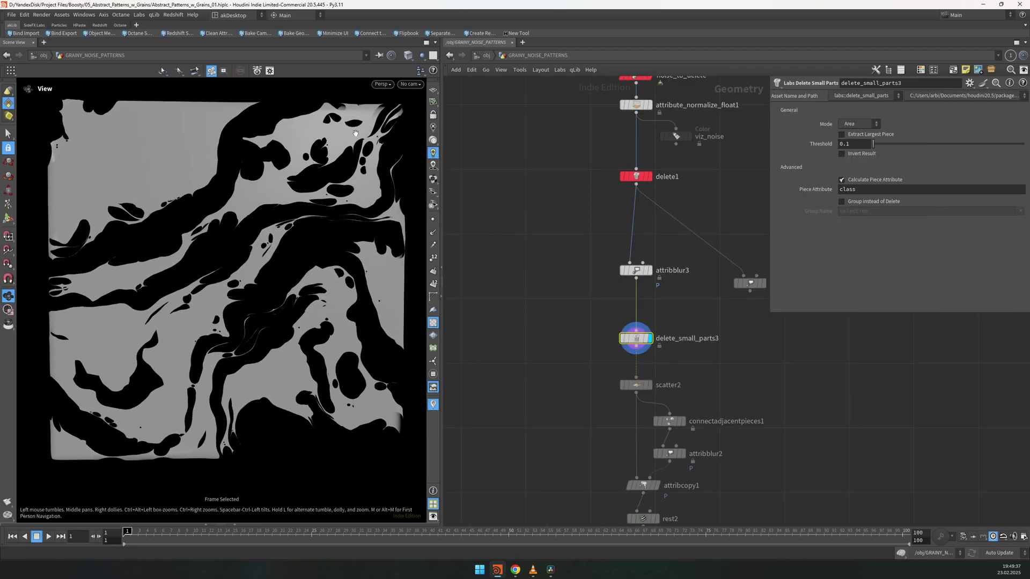
{"action": "left_click", "coordinate": [650, 270]}
{"action": "key", "text": "r"}
{"action": "scroll", "coordinate": [721, 417], "scroll_direction": "down", "scroll_amount": 2}
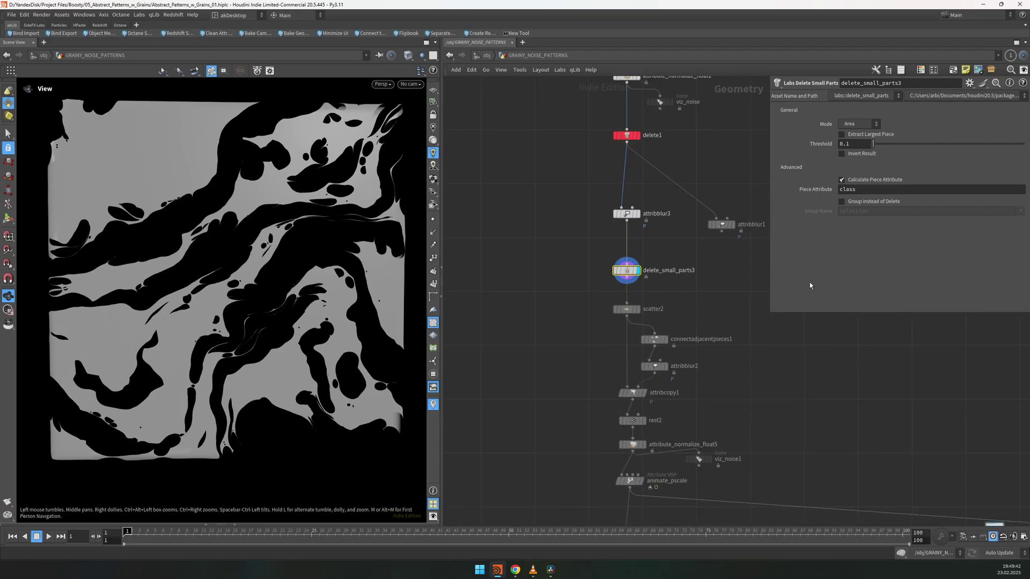
{"action": "left_click", "coordinate": [653, 309]}
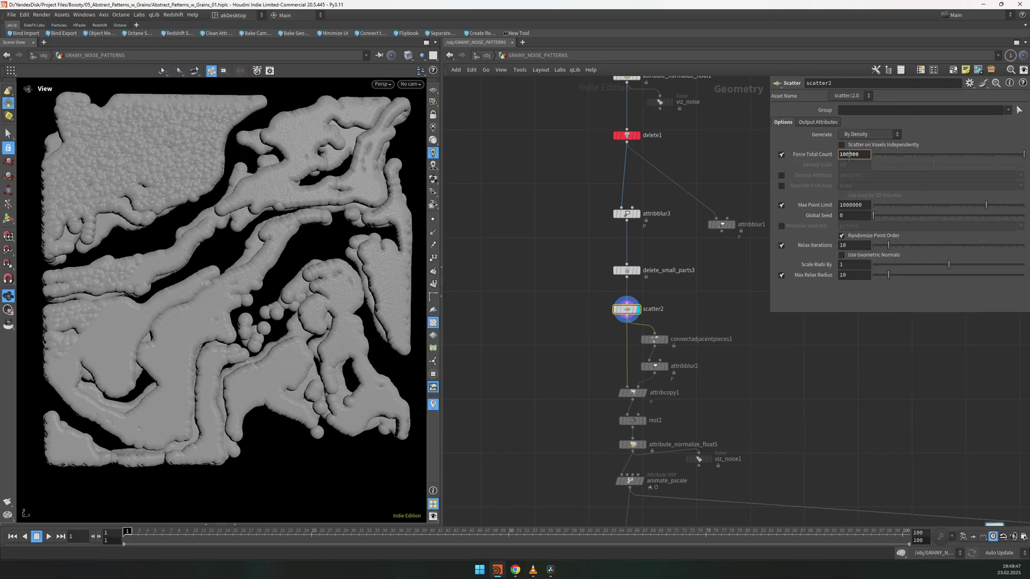
Step: Display connectadjacentpieces1, then attribblur2, framing the whole pattern each time
{"action": "scroll", "coordinate": [756, 390], "scroll_direction": "up", "scroll_amount": 3}
{"action": "left_click", "coordinate": [639, 294]}
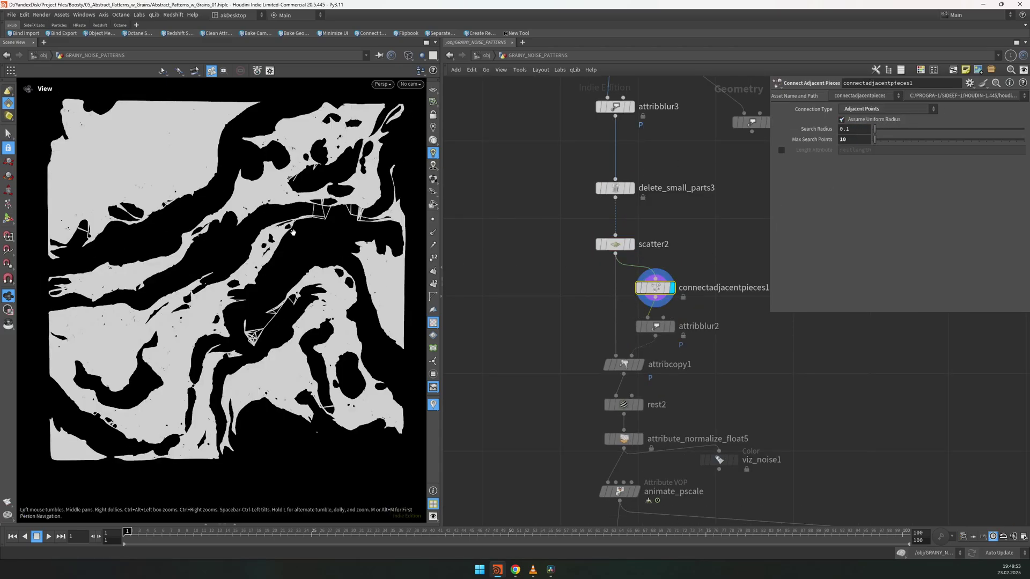
{"action": "scroll", "coordinate": [248, 295], "scroll_direction": "up", "scroll_amount": 5}
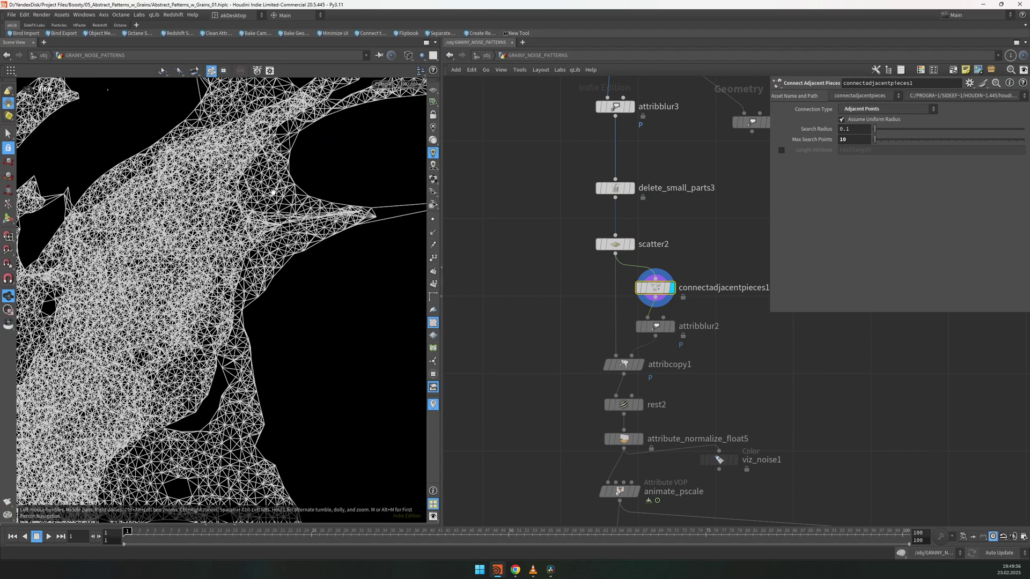
{"action": "key", "text": "h"}
{"action": "left_click", "coordinate": [644, 328]}
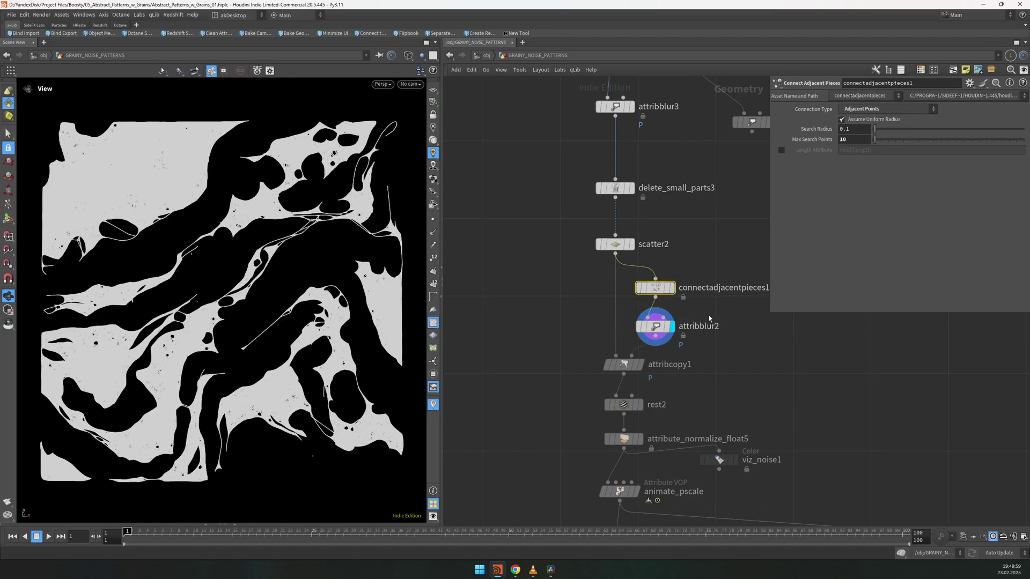
{"action": "scroll", "coordinate": [324, 259], "scroll_direction": "up", "scroll_amount": 5}
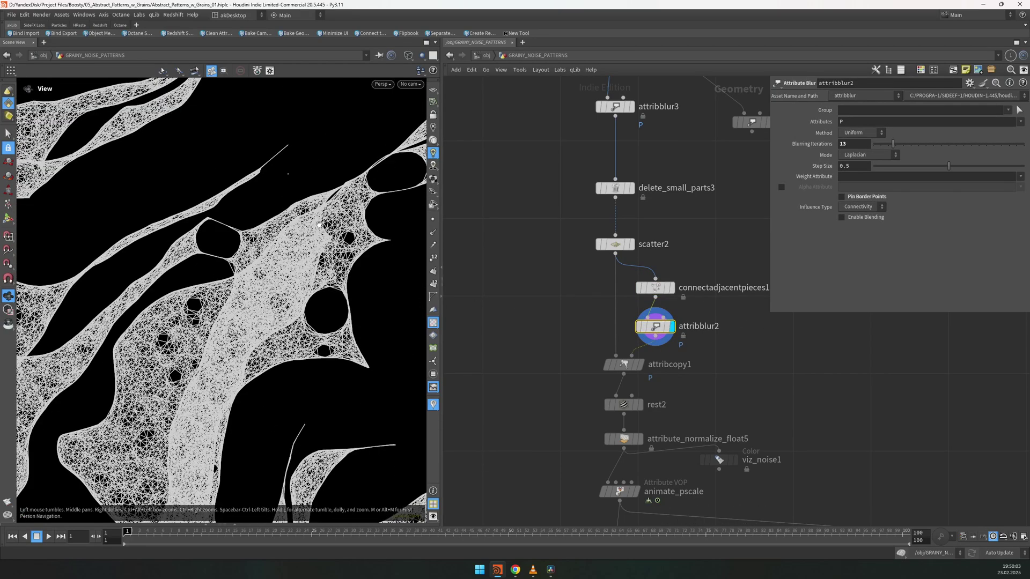
{"action": "key", "text": "f"}
Step: Review and display scatter2, then display attribcopy1 and nudge attribblur2 upward
{"action": "left_click", "coordinate": [616, 244]}
{"action": "scroll", "coordinate": [616, 243], "scroll_direction": "up", "scroll_amount": 2}
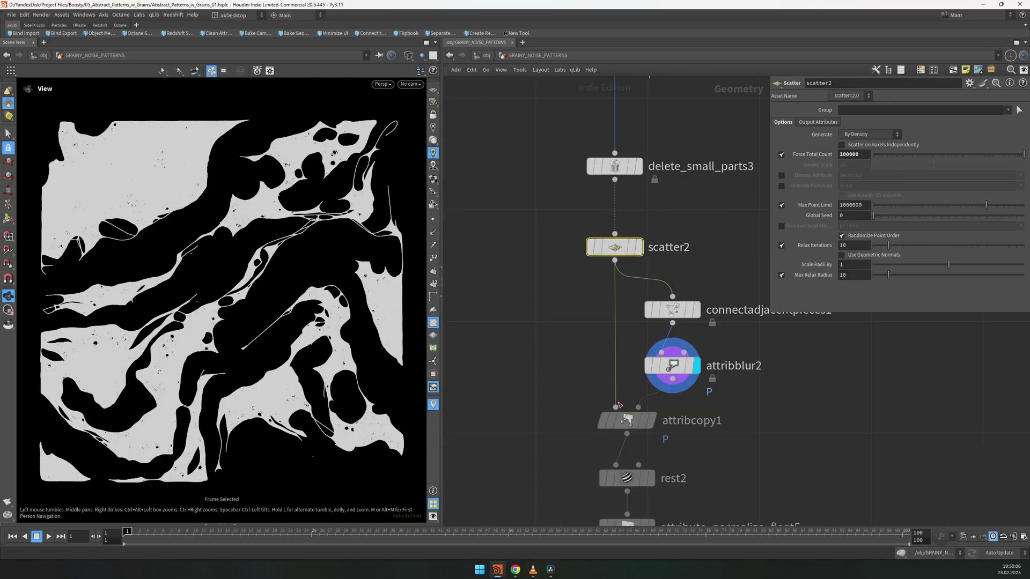
{"action": "scroll", "coordinate": [169, 326], "scroll_direction": "up", "scroll_amount": 6}
{"action": "scroll", "coordinate": [98, 326], "scroll_direction": "down", "scroll_amount": 3}
{"action": "scroll", "coordinate": [729, 193], "scroll_direction": "down", "scroll_amount": 2}
{"action": "left_click", "coordinate": [659, 199]}
{"action": "key", "text": "f"}
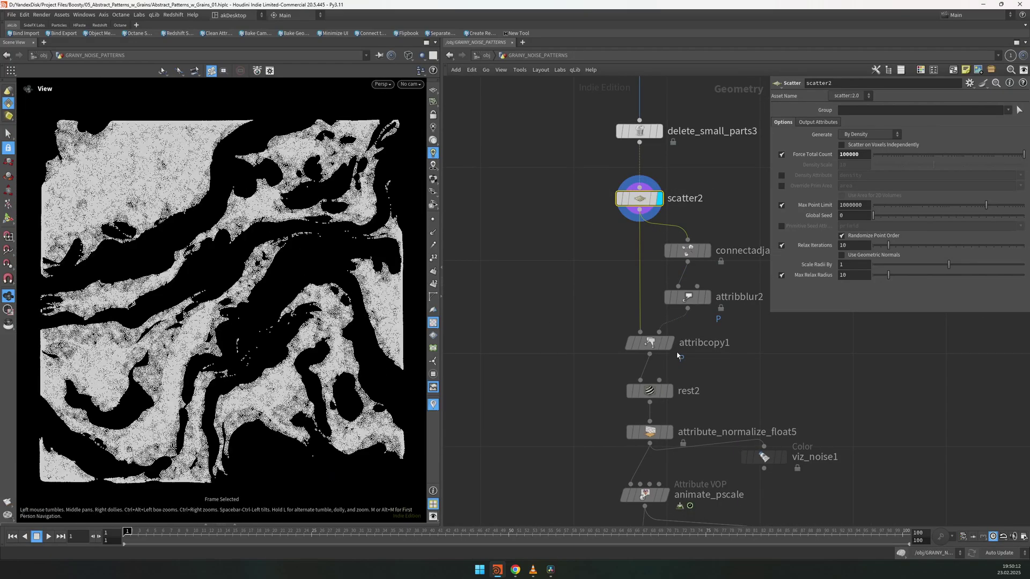
{"action": "left_click", "coordinate": [668, 343]}
{"action": "left_click_drag", "start_coordinate": [689, 301], "coordinate": [689, 295]}
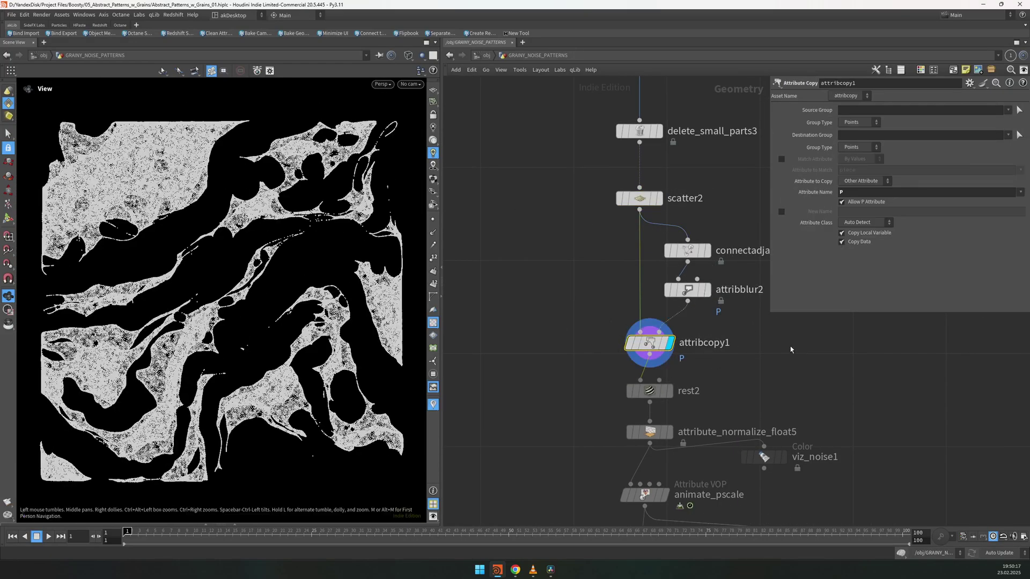
Step: Step the display through rest2, attribute_normalize_float5 and viz_noise1, then show animate_pscale
{"action": "key", "text": "Down"}
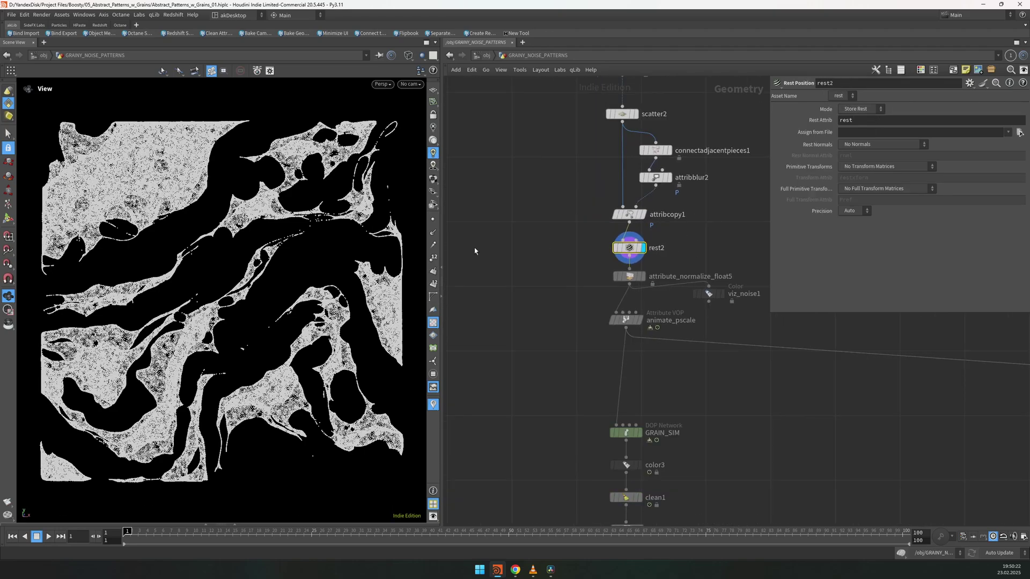
{"action": "key", "text": "Down"}
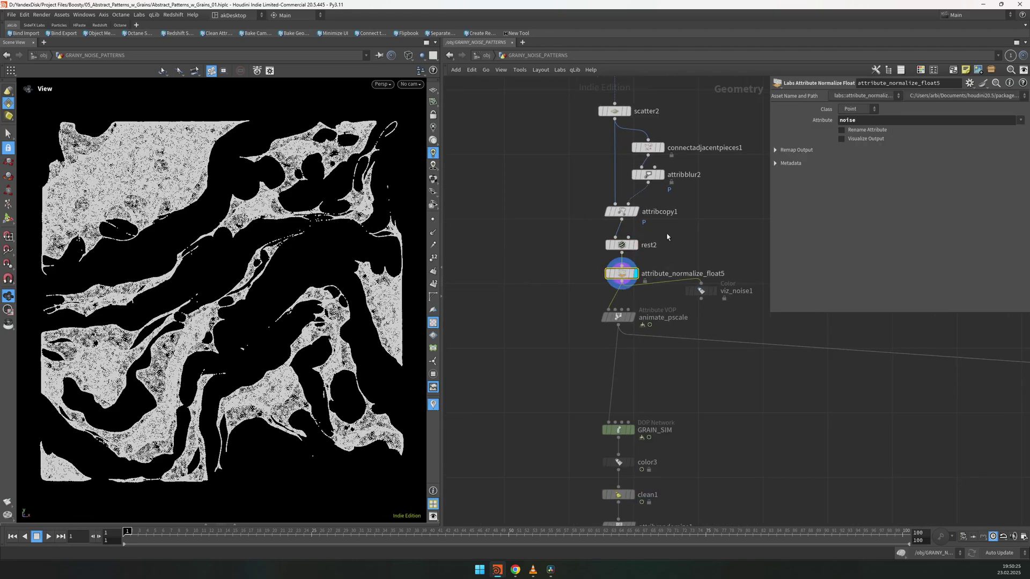
{"action": "left_click", "coordinate": [714, 290]}
{"action": "left_click_drag", "start_coordinate": [209, 226], "coordinate": [195, 203]}
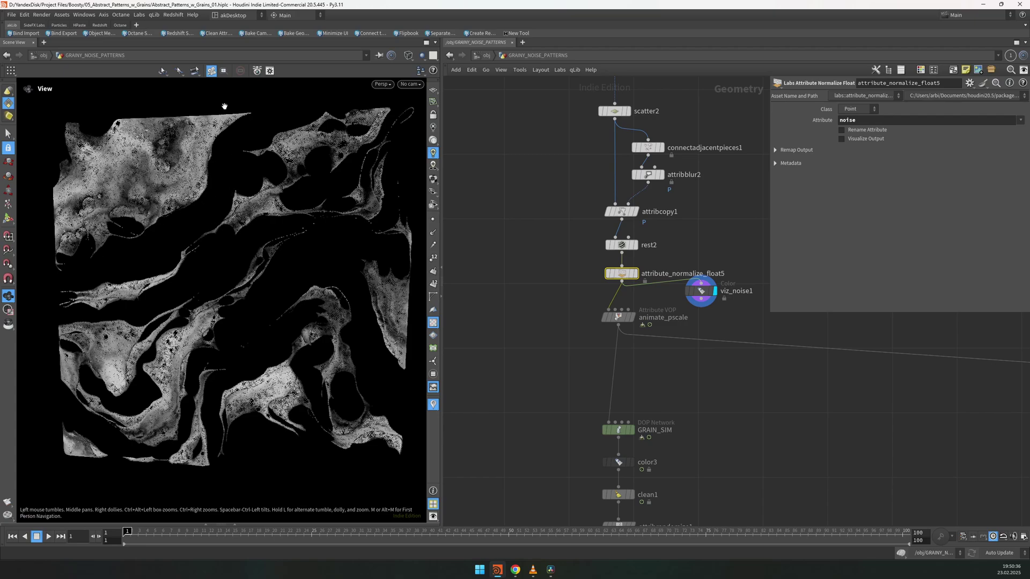
{"action": "scroll", "coordinate": [671, 368], "scroll_direction": "up", "scroll_amount": 2}
{"action": "left_click", "coordinate": [616, 338]}
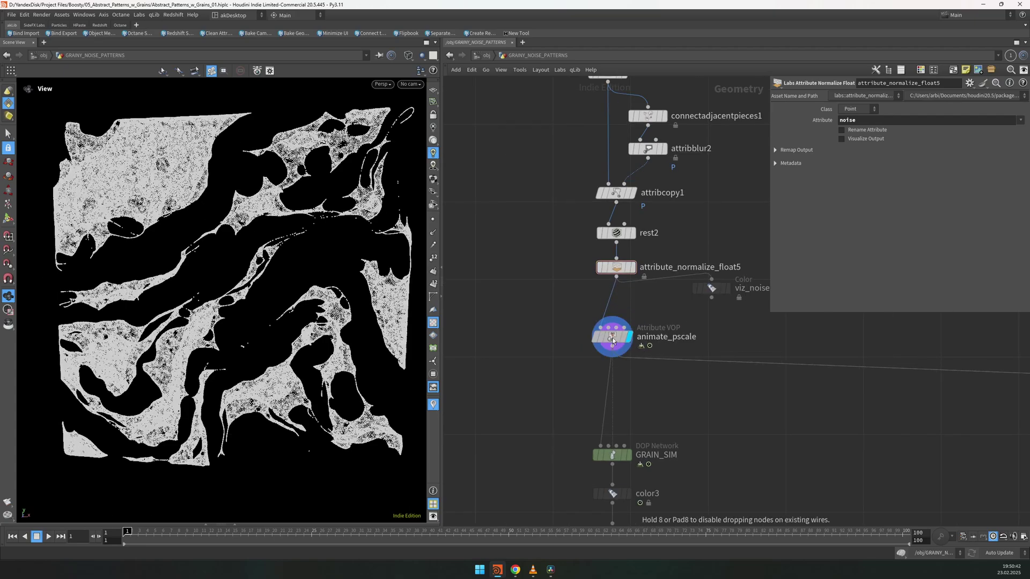
Step: Inside animate_pscale, wire the multiply constant into export_pscale
{"action": "left_click", "coordinate": [612, 337]}
{"action": "key", "text": "i"}
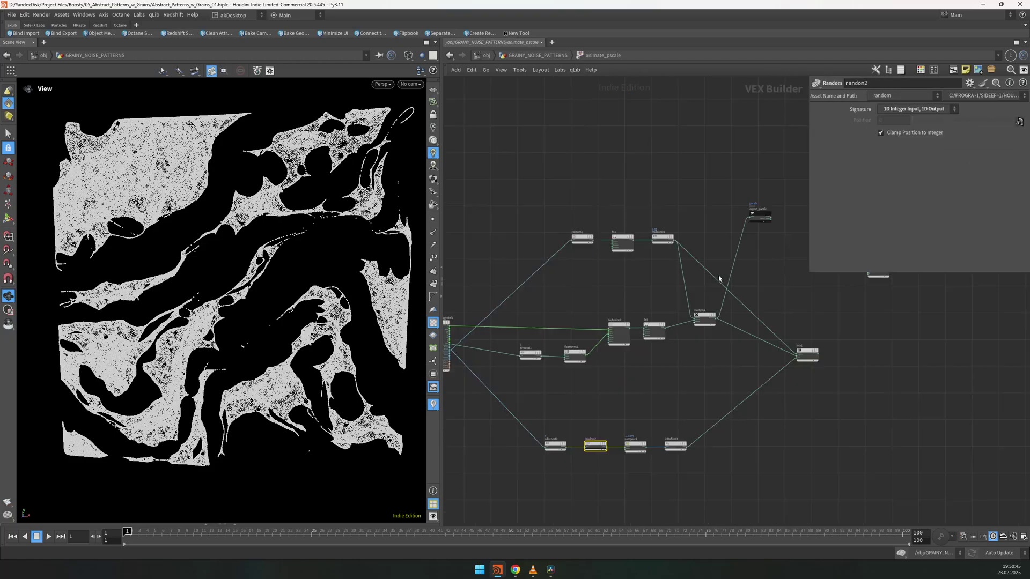
{"action": "left_click", "coordinate": [669, 315]}
{"action": "scroll", "coordinate": [676, 330], "scroll_direction": "up", "scroll_amount": 3}
{"action": "left_click", "coordinate": [867, 354]}
{"action": "middle_click_drag", "start_coordinate": [867, 354], "coordinate": [591, 414]}
{"action": "scroll", "coordinate": [591, 414], "scroll_direction": "up", "scroll_amount": 2}
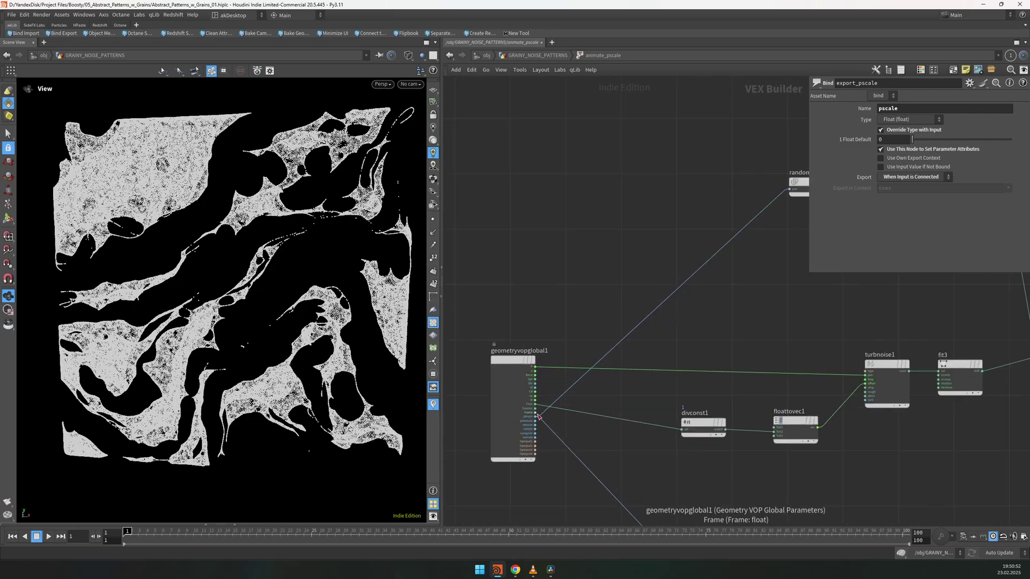
{"action": "key", "text": "f"}
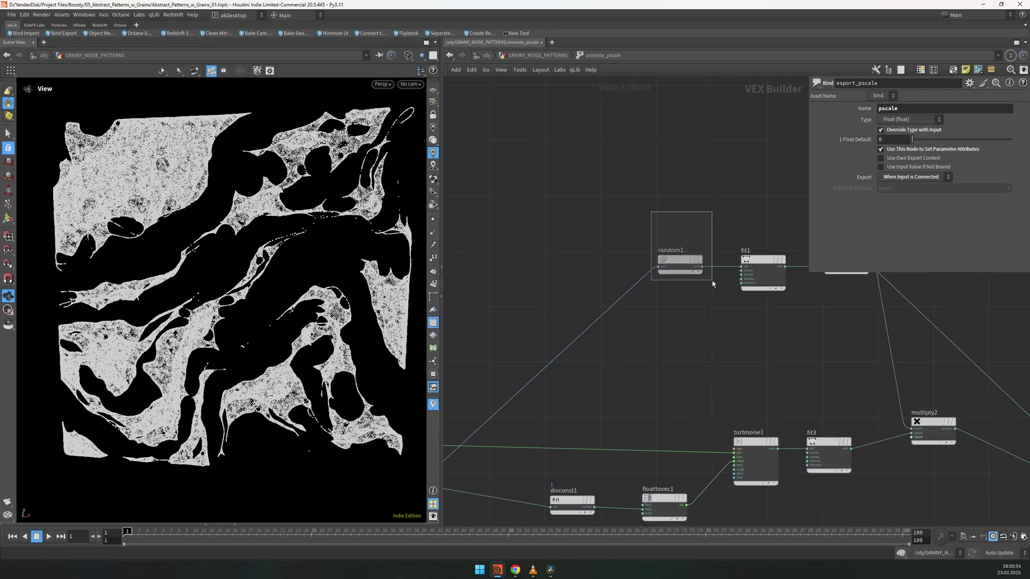
Step: Check random1 and fit1's range settings with the viewport shaded
{"action": "left_click", "coordinate": [678, 263]}
{"action": "key", "text": "w"}
{"action": "middle_click_drag", "start_coordinate": [750, 304], "coordinate": [632, 333]}
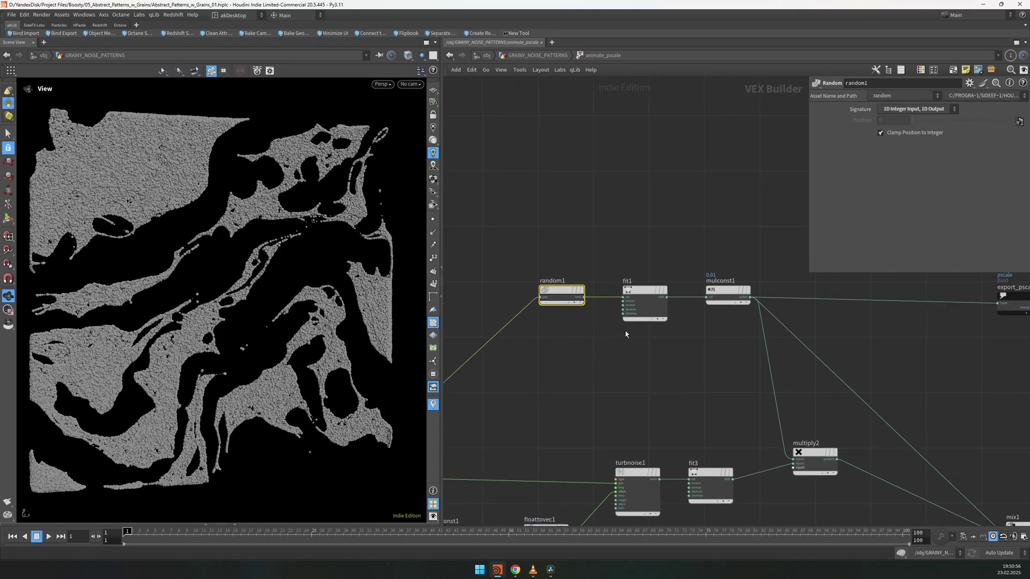
{"action": "left_click", "coordinate": [644, 301]}
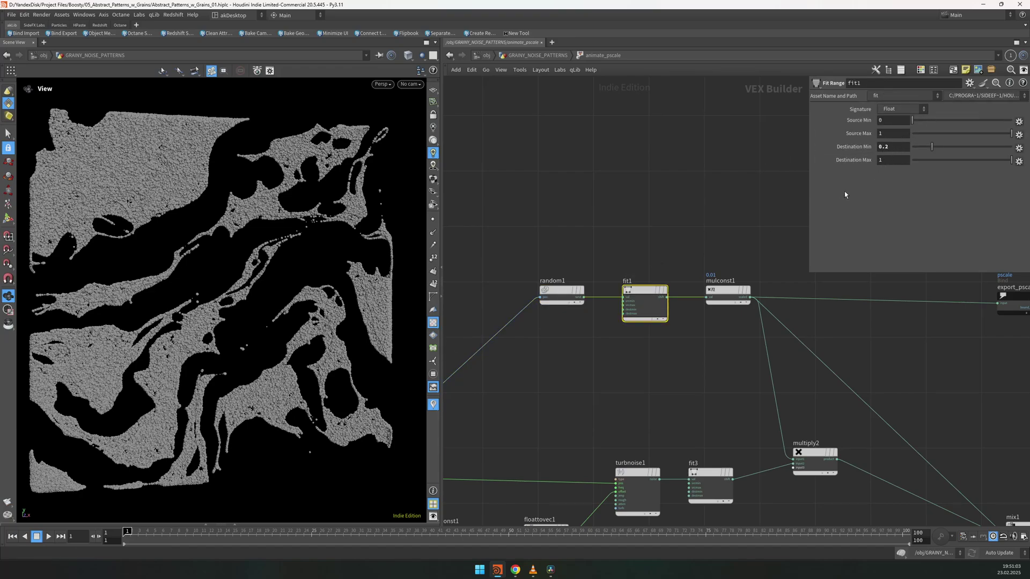
Step: Rename the multiply constant node to GLOBAL_SCALE
{"action": "left_click", "coordinate": [728, 292]}
{"action": "scroll", "coordinate": [749, 295], "scroll_direction": "up", "scroll_amount": 3}
{"action": "double_click", "coordinate": [697, 272]}
{"action": "type", "text": "GLOBAL_SCALE"}
{"action": "key", "text": "Return"}
Step: Try a GLOBAL_SCALE multiplier of 0.02, then set it back to 0.01
{"action": "scroll", "coordinate": [285, 243], "scroll_direction": "up", "scroll_amount": 5}
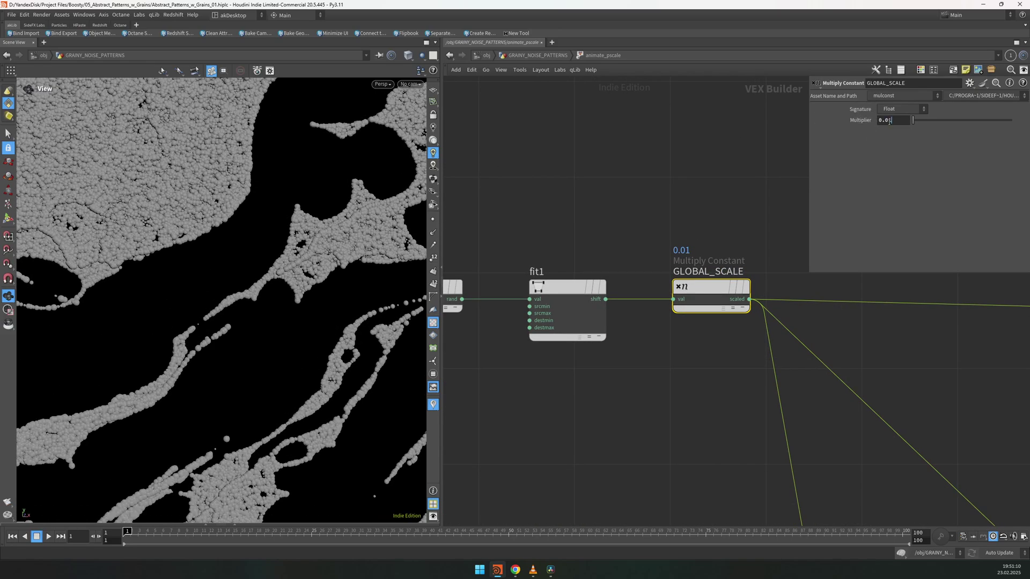
{"action": "middle_click_drag", "start_coordinate": [893, 120], "coordinate": [846, 130]}
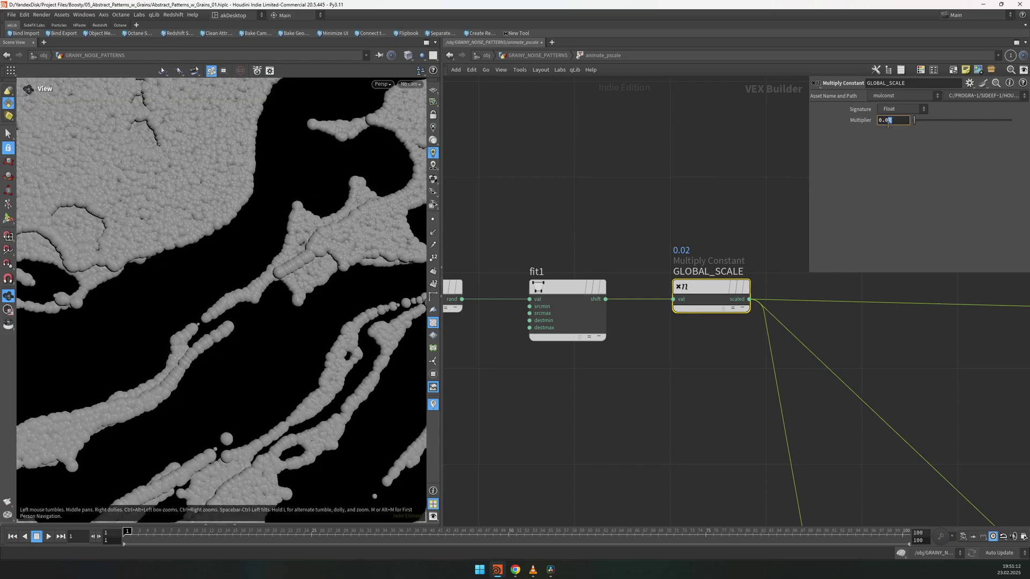
{"action": "type", "text": "1"}
{"action": "key", "text": "Return"}
{"action": "scroll", "coordinate": [718, 359], "scroll_direction": "down", "scroll_amount": 5}
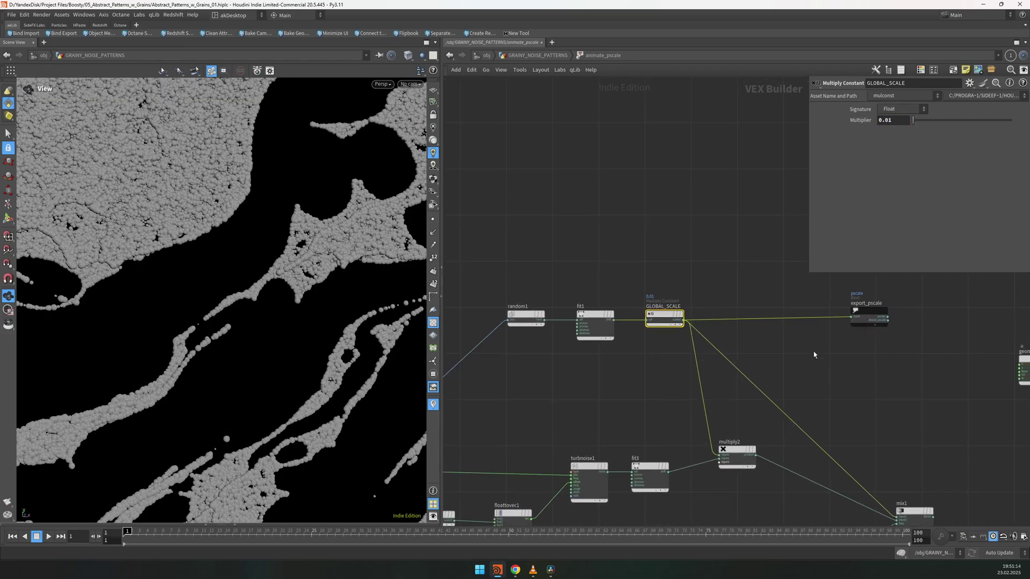
Step: Create a Bind node in the animate_pscale graph
{"action": "key", "text": "Tab"}
{"action": "type", "text": "bind"}
{"action": "key", "text": "Return"}
Step: Inspect the pscale export node and preview the animation from frame 1
{"action": "left_click", "coordinate": [866, 316]}
{"action": "key", "text": "h"}
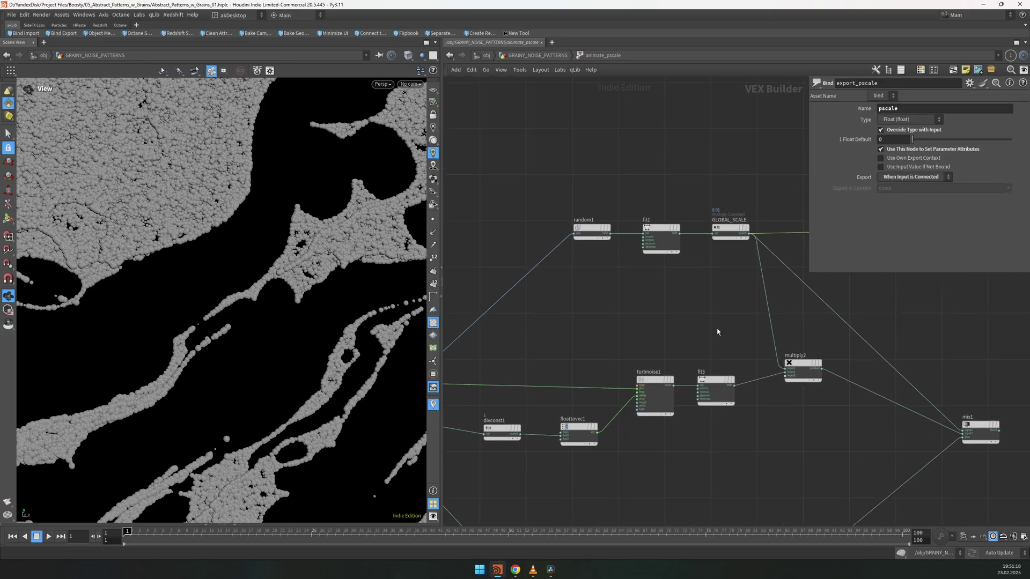
{"action": "key", "text": "h"}
{"action": "key", "text": "Up"}
{"action": "key", "text": "ctrl+Up"}
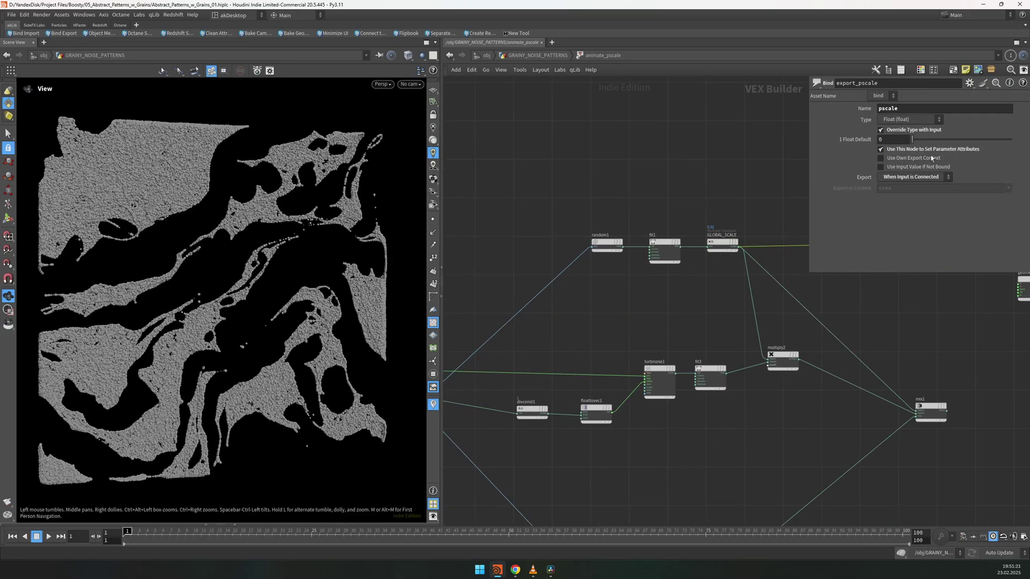
Step: Move random1, fit1 and GLOBAL_SCALE up, and insert multiply2 before the pscale export
{"action": "left_click_drag", "start_coordinate": [809, 274], "coordinate": [890, 202]}
{"action": "left_click_drag", "start_coordinate": [721, 450], "coordinate": [543, 377]}
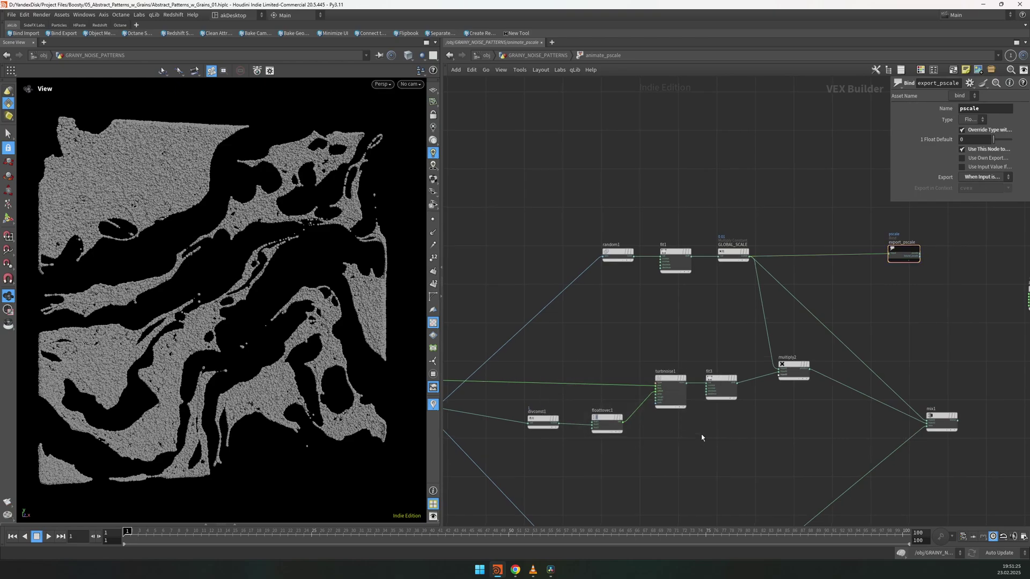
{"action": "left_click", "coordinate": [793, 367]}
{"action": "scroll", "coordinate": [731, 256], "scroll_direction": "up", "scroll_amount": 2}
{"action": "left_click_drag", "start_coordinate": [536, 195], "coordinate": [808, 291]}
{"action": "left_click_drag", "start_coordinate": [567, 252], "coordinate": [557, 224]}
{"action": "left_click_drag", "start_coordinate": [810, 414], "coordinate": [788, 336]}
{"action": "key", "text": "h"}
{"action": "middle_click_drag", "start_coordinate": [519, 377], "coordinate": [583, 377]}
{"action": "left_click", "coordinate": [757, 341]}
{"action": "left_click_drag", "start_coordinate": [758, 341], "coordinate": [754, 338]}
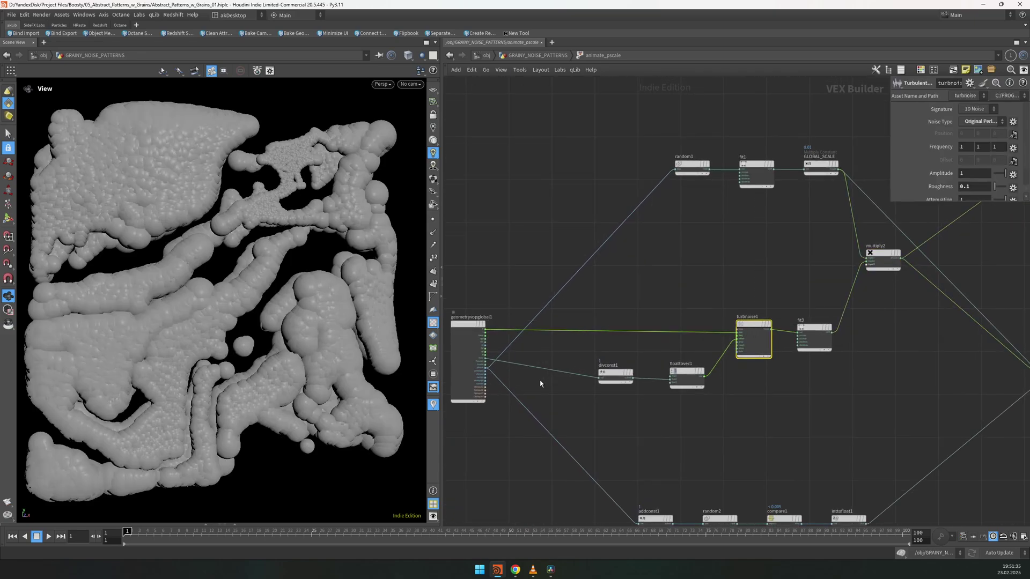
{"action": "scroll", "coordinate": [481, 359], "scroll_direction": "up", "scroll_amount": 3}
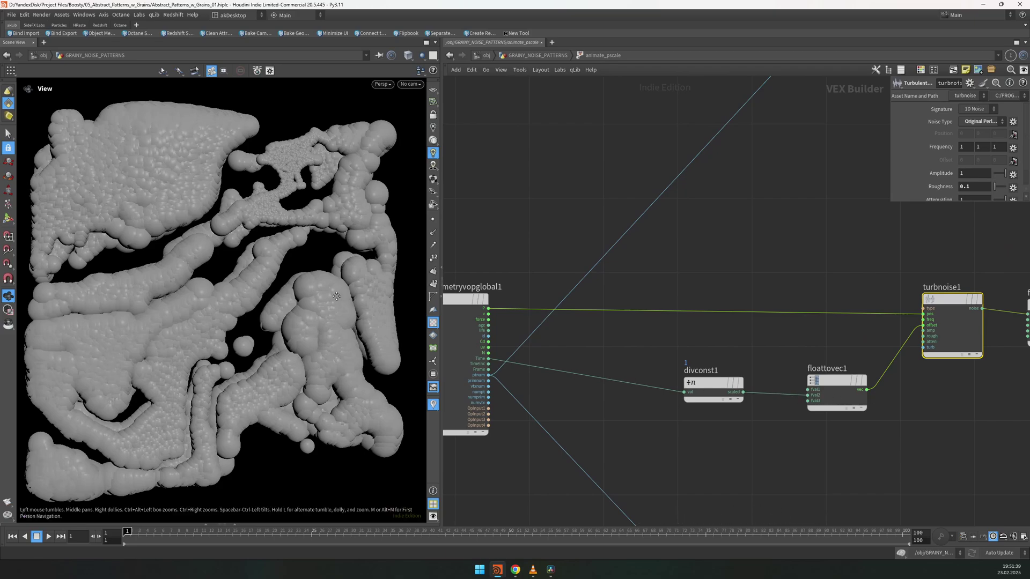
Step: Preview the spheres again, then show fit3's range: -0.3–0.4 mapped to 2–20
{"action": "key", "text": "Up"}
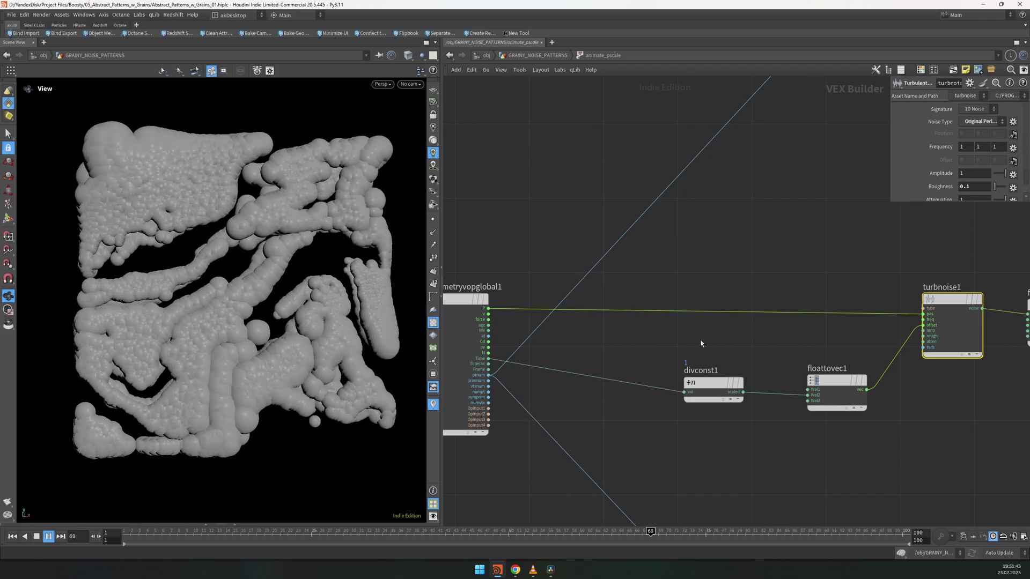
{"action": "key", "text": "ctrl+Up"}
{"action": "middle_click_drag", "start_coordinate": [809, 291], "coordinate": [799, 291]}
{"action": "scroll", "coordinate": [799, 291], "scroll_direction": "down", "scroll_amount": 3}
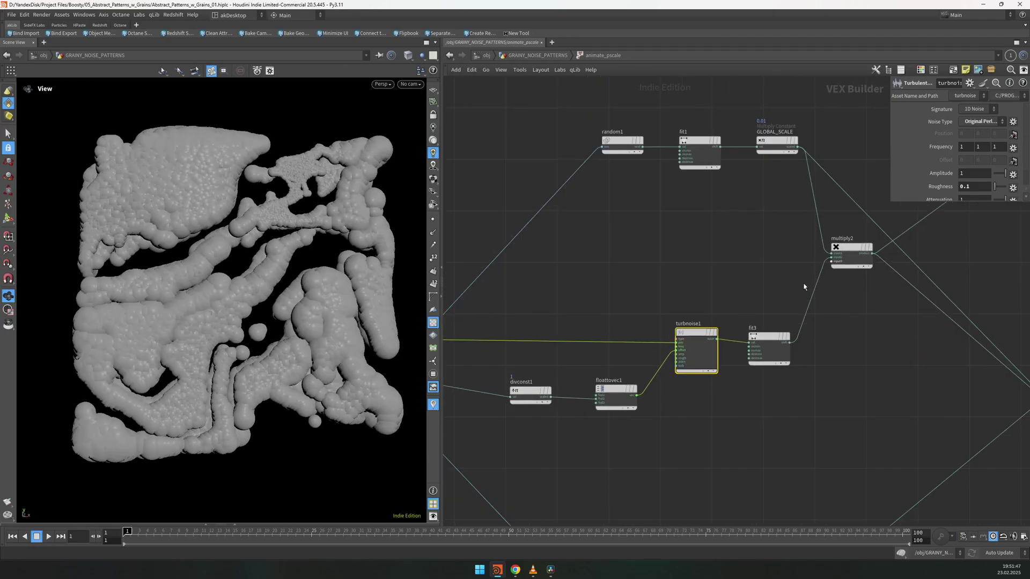
{"action": "left_click", "coordinate": [771, 335]}
{"action": "mouse_move", "coordinate": [940, 106]}
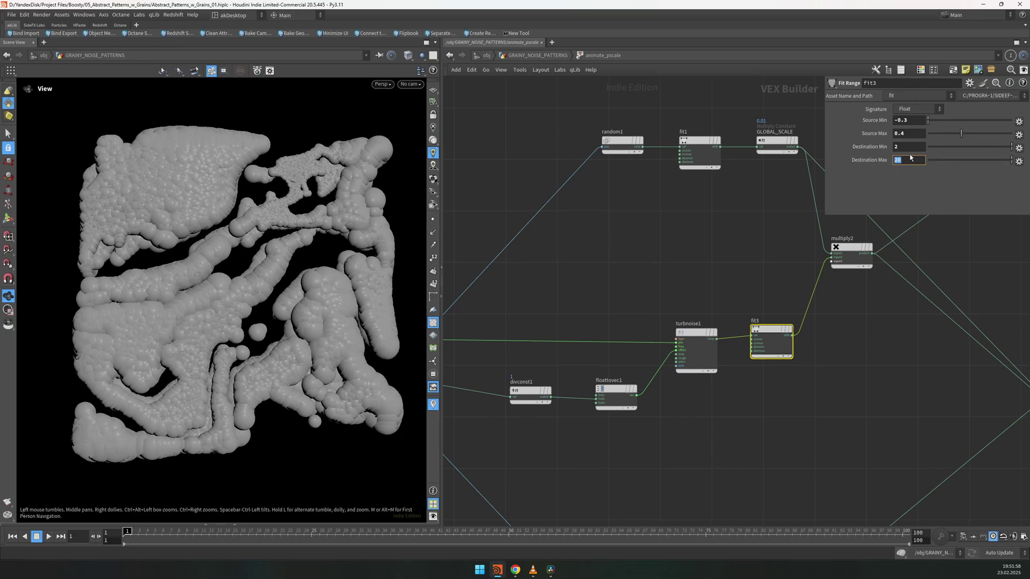
{"action": "middle_click_drag", "start_coordinate": [915, 338], "coordinate": [850, 362]}
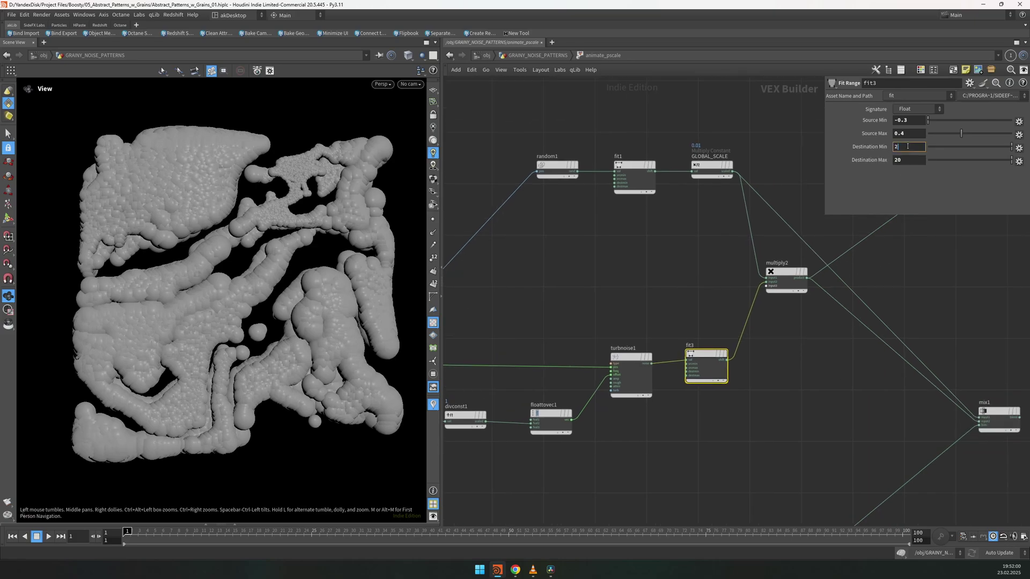
{"action": "right_click_drag", "start_coordinate": [324, 229], "coordinate": [358, 141]}
{"action": "left_click_drag", "start_coordinate": [320, 157], "coordinate": [281, 244]}
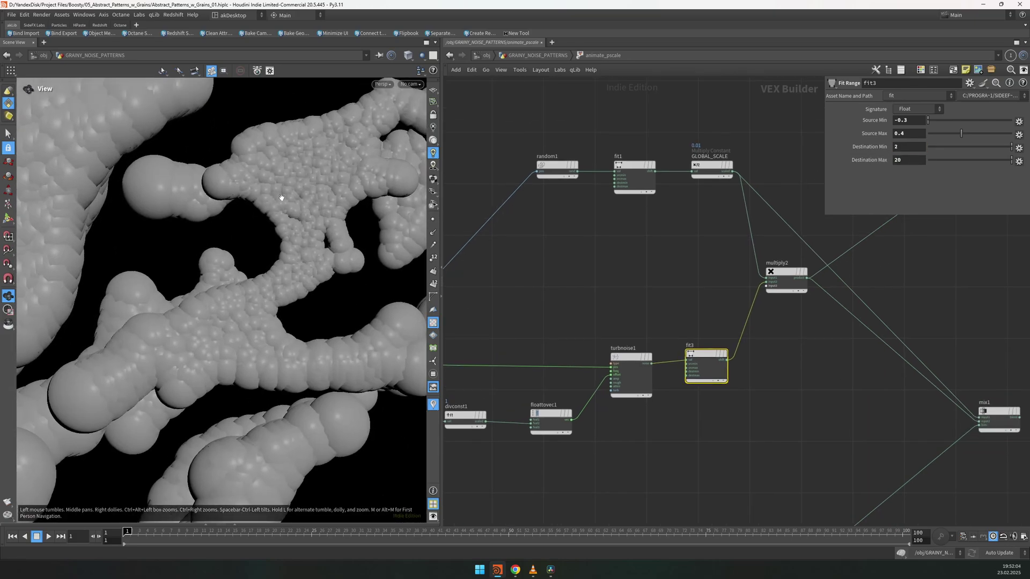
{"action": "scroll", "coordinate": [282, 198], "scroll_direction": "up", "scroll_amount": 2}
{"action": "left_click", "coordinate": [903, 160]}
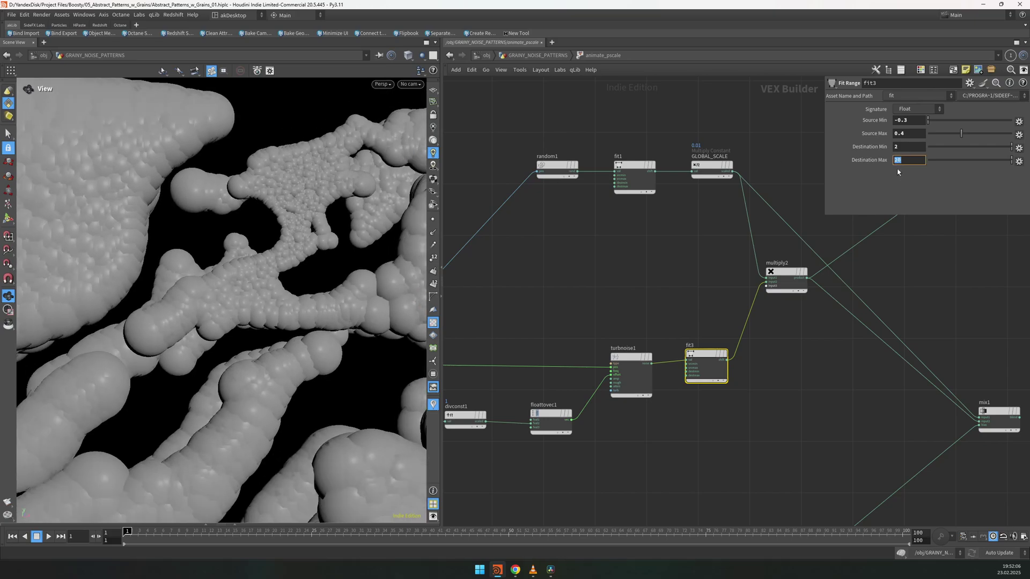
{"action": "scroll", "coordinate": [252, 236], "scroll_direction": "down", "scroll_amount": 5}
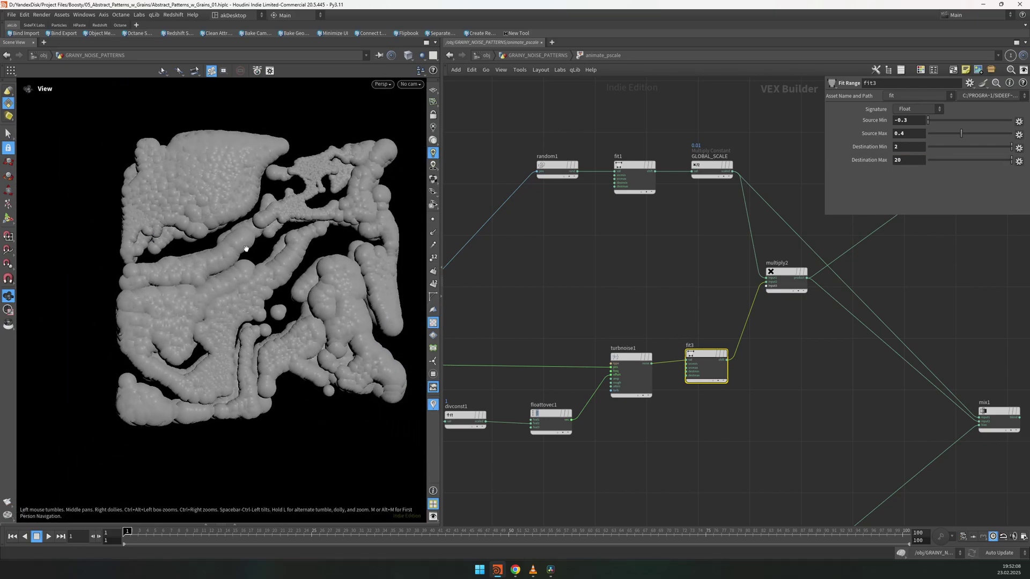
{"action": "scroll", "coordinate": [246, 248], "scroll_direction": "up", "scroll_amount": 8}
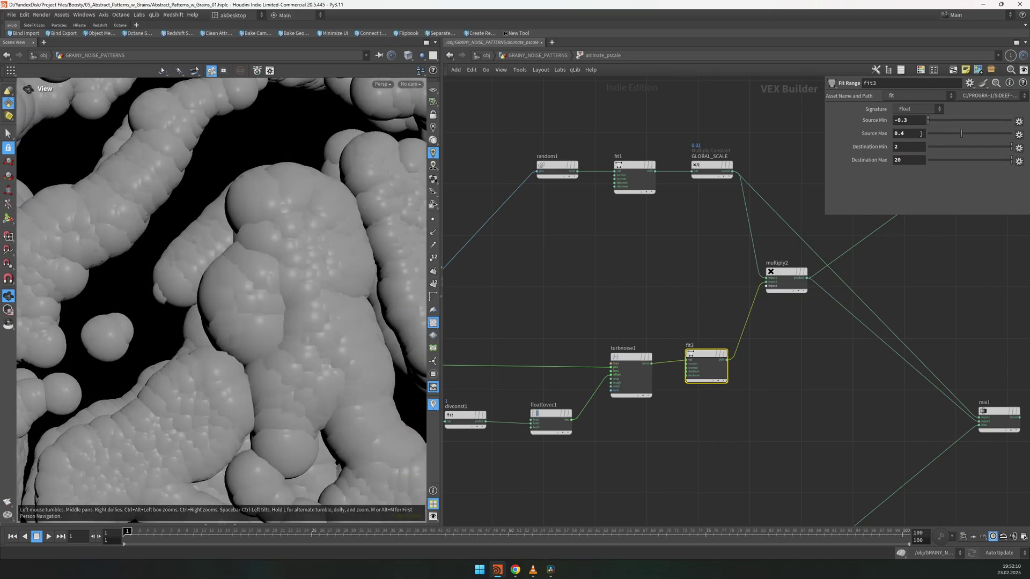
Step: Rearrange mix, addconst1, random2 and compare1 in the pscale VOP network
{"action": "key", "text": "h"}
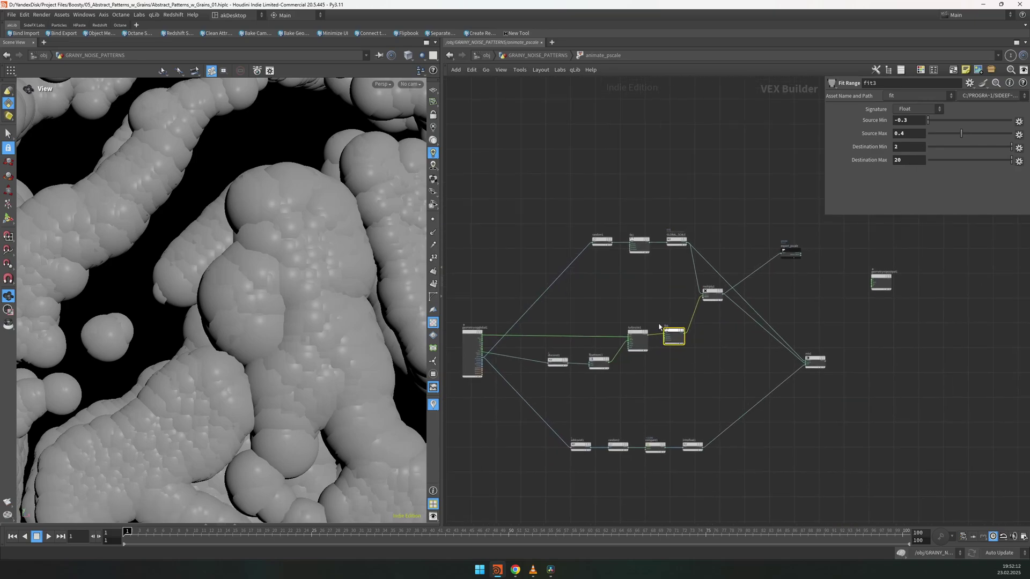
{"action": "key", "text": "f"}
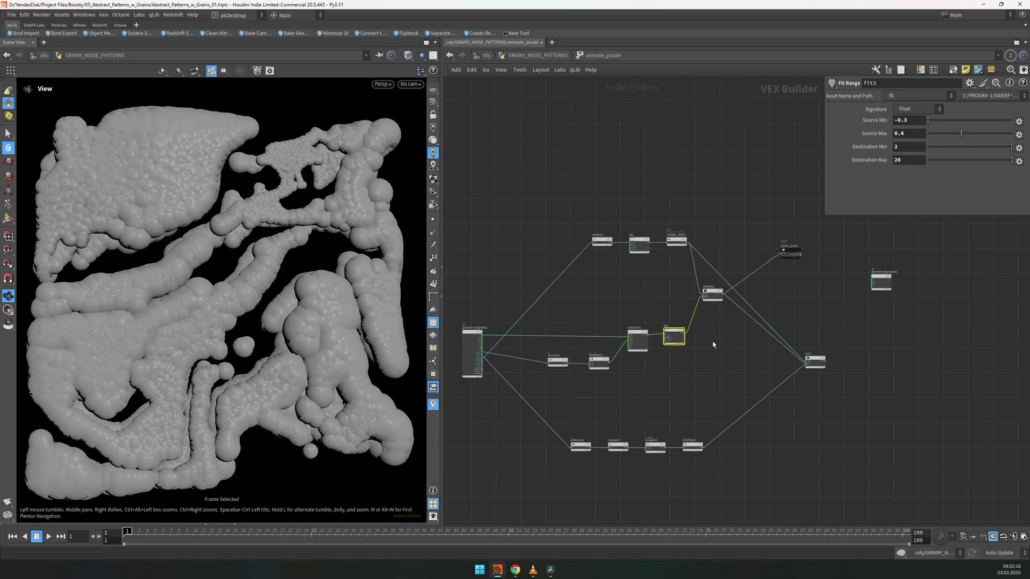
{"action": "left_click_drag", "start_coordinate": [815, 360], "coordinate": [809, 341]}
{"action": "left_click_drag", "start_coordinate": [731, 460], "coordinate": [569, 413]}
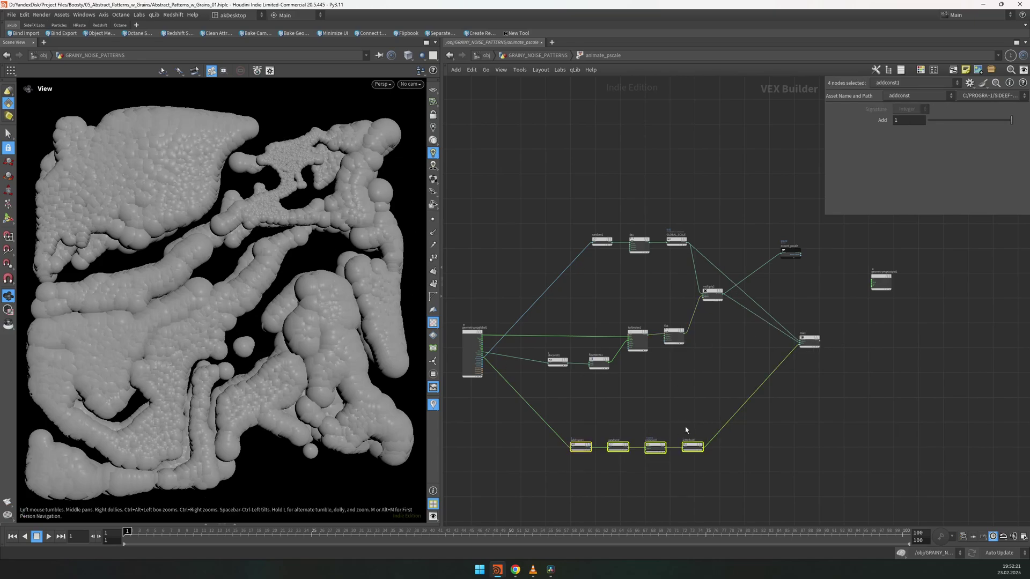
{"action": "scroll", "coordinate": [518, 256], "scroll_direction": "up", "scroll_amount": 5}
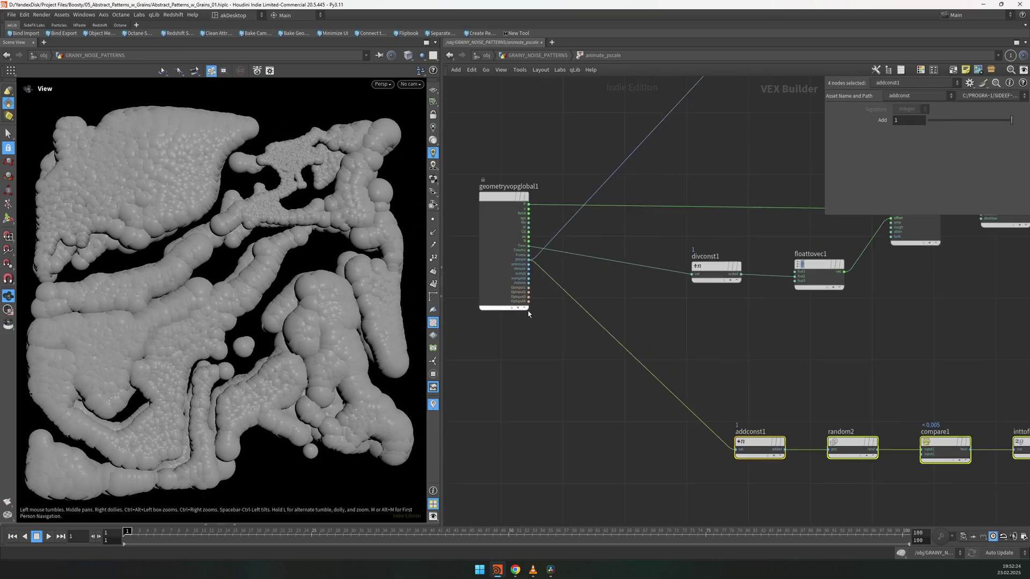
{"action": "left_click_drag", "start_coordinate": [729, 485], "coordinate": [879, 431]}
{"action": "left_click_drag", "start_coordinate": [761, 445], "coordinate": [719, 447]}
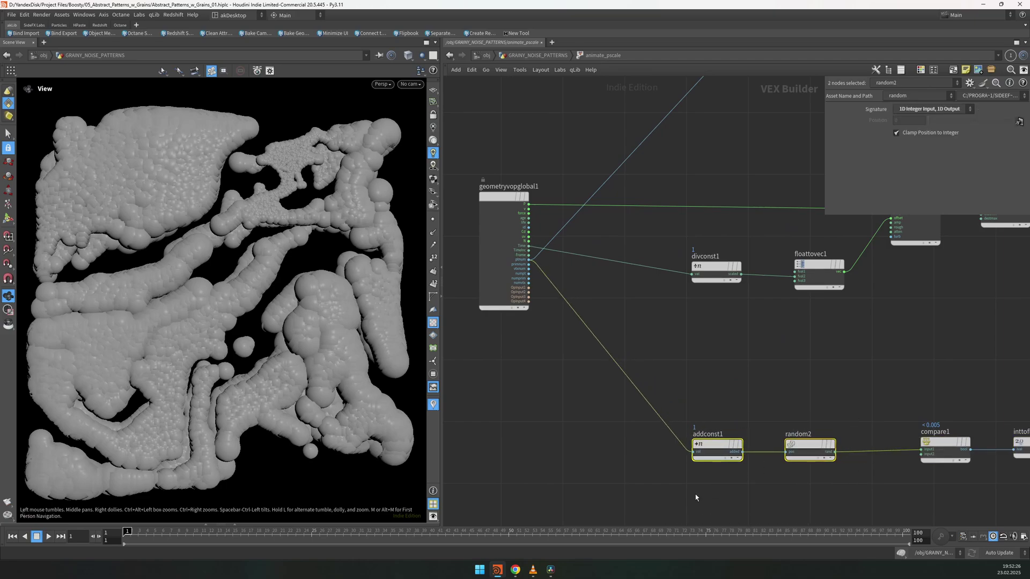
{"action": "left_click", "coordinate": [718, 448]}
{"action": "scroll", "coordinate": [618, 208], "scroll_direction": "down", "scroll_amount": 2}
{"action": "left_click_drag", "start_coordinate": [824, 369], "coordinate": [783, 433]}
{"action": "middle_click_drag", "start_coordinate": [783, 433], "coordinate": [770, 437]}
{"action": "left_click_drag", "start_coordinate": [797, 448], "coordinate": [686, 411]}
{"action": "middle_click_drag", "start_coordinate": [779, 371], "coordinate": [585, 383]}
{"action": "left_click_drag", "start_coordinate": [623, 381], "coordinate": [700, 462]}
Step: Wire compare1 to the VOP output to preview the scattered large spheres
{"action": "left_click", "coordinate": [679, 428]}
{"action": "middle_click_drag", "start_coordinate": [1010, 218], "coordinate": [763, 351]}
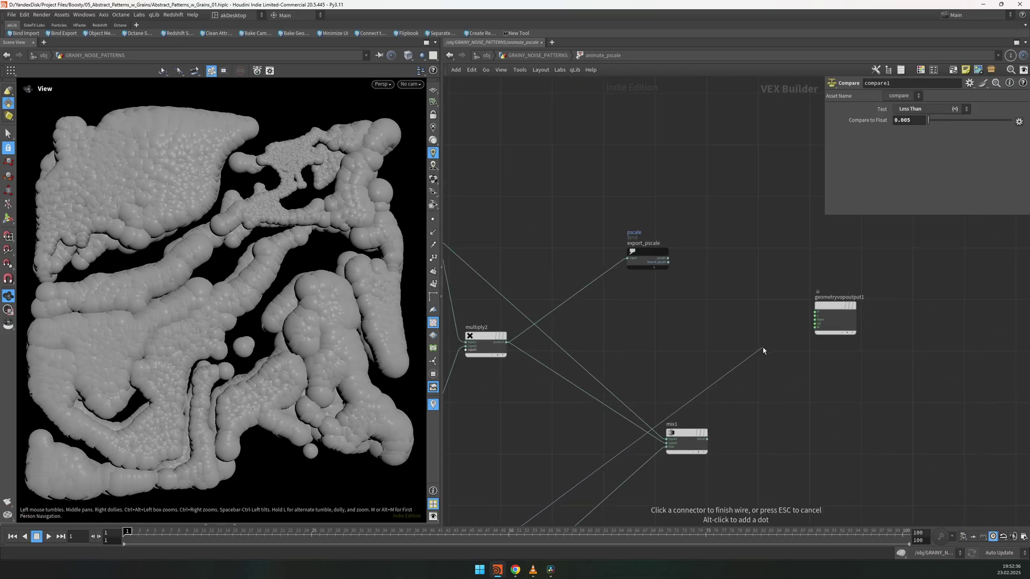
{"action": "left_click", "coordinate": [816, 322]}
{"action": "scroll", "coordinate": [858, 257], "scroll_direction": "down", "scroll_amount": 3}
{"action": "left_click_drag", "start_coordinate": [870, 243], "coordinate": [762, 455]}
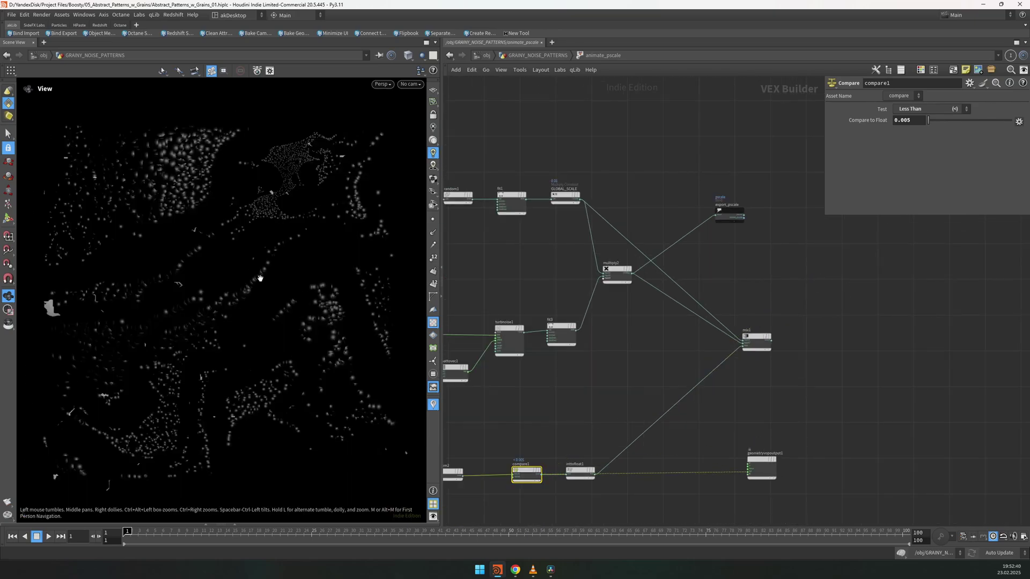
{"action": "key", "text": "w"}
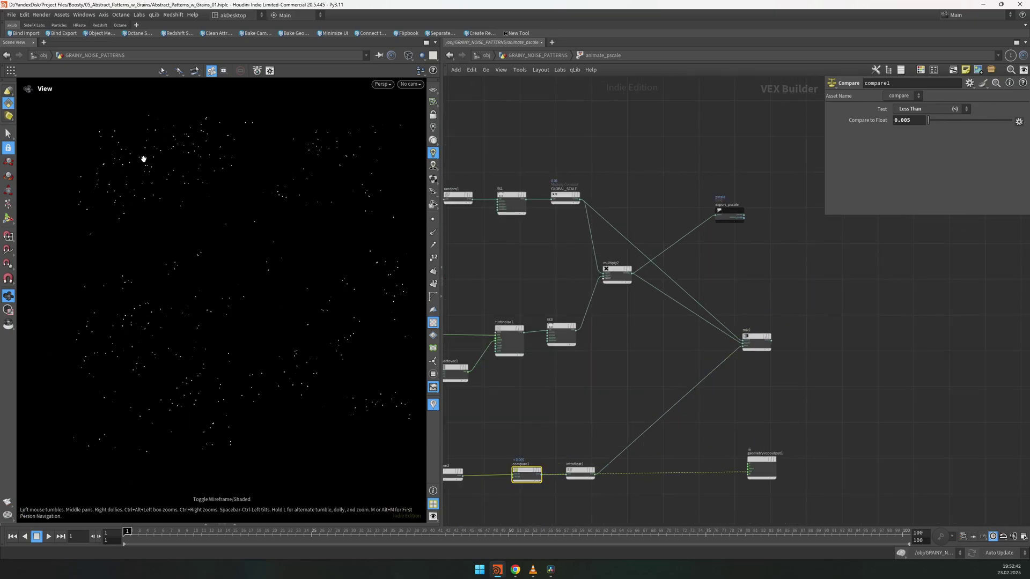
Step: Tidy the layout, shifting the five-node row with multiply2, mix1 and export_pscale
{"action": "middle_click_drag", "start_coordinate": [575, 498], "coordinate": [713, 410]}
{"action": "scroll", "coordinate": [667, 383], "scroll_direction": "up", "scroll_amount": 3}
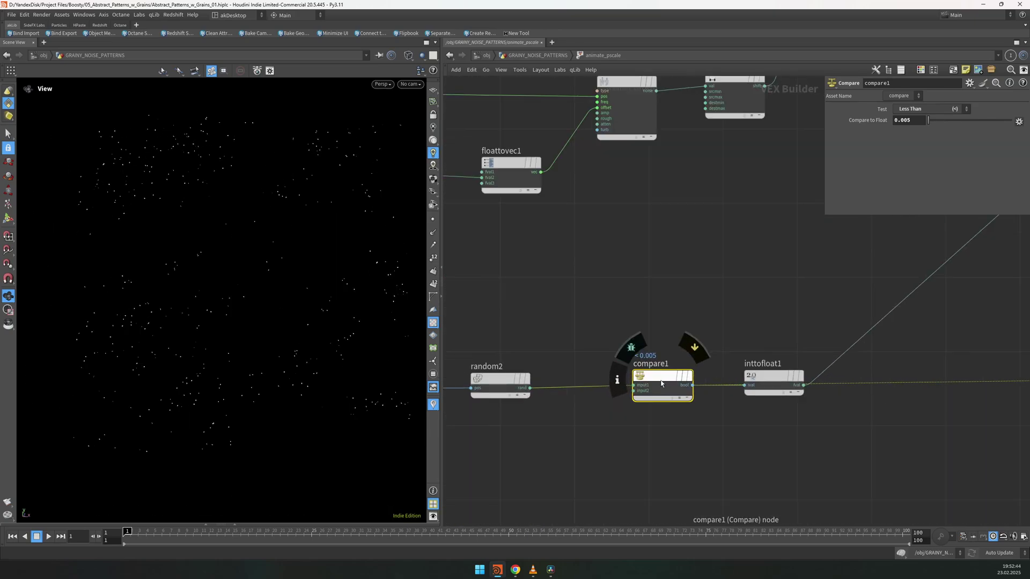
{"action": "scroll", "coordinate": [661, 383], "scroll_direction": "up", "scroll_amount": 2}
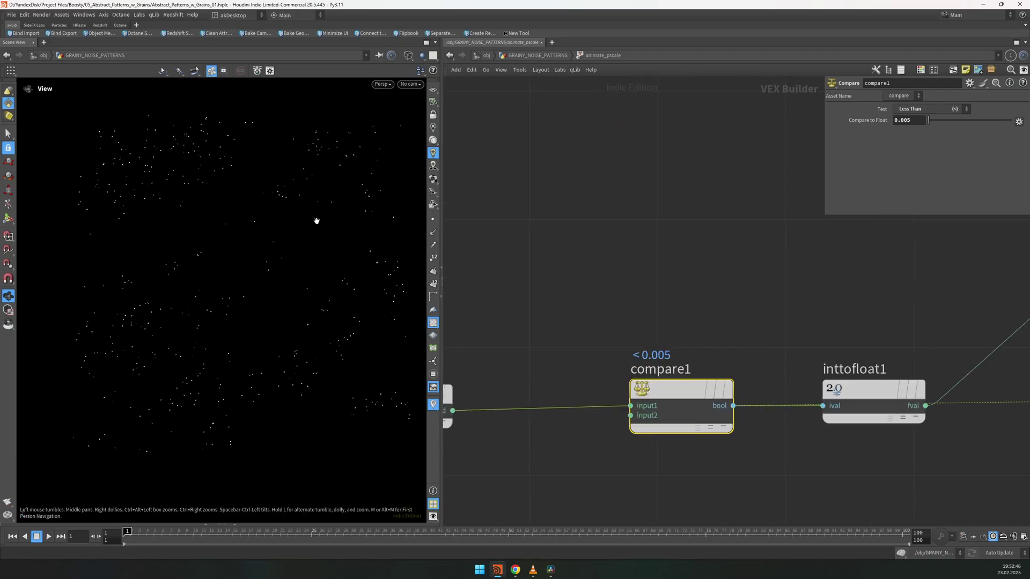
{"action": "scroll", "coordinate": [723, 330], "scroll_direction": "down", "scroll_amount": 5}
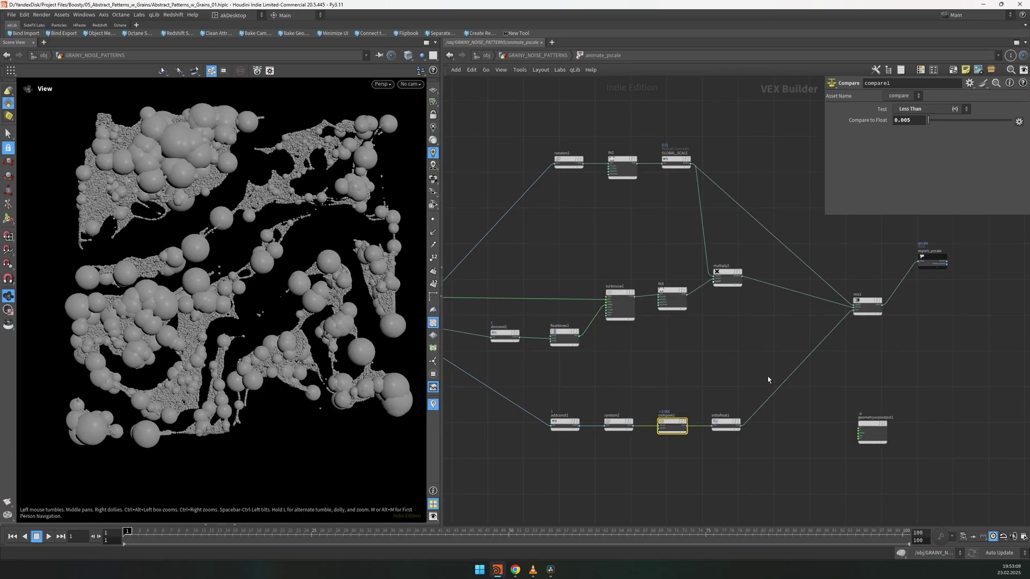
{"action": "left_click_drag", "start_coordinate": [765, 378], "coordinate": [526, 458]}
{"action": "middle_click_drag", "start_coordinate": [687, 332], "coordinate": [792, 397]}
{"action": "left_click_drag", "start_coordinate": [791, 397], "coordinate": [572, 297]}
{"action": "left_click_drag", "start_coordinate": [570, 297], "coordinate": [844, 408]}
{"action": "left_click_drag", "start_coordinate": [813, 316], "coordinate": [820, 332]}
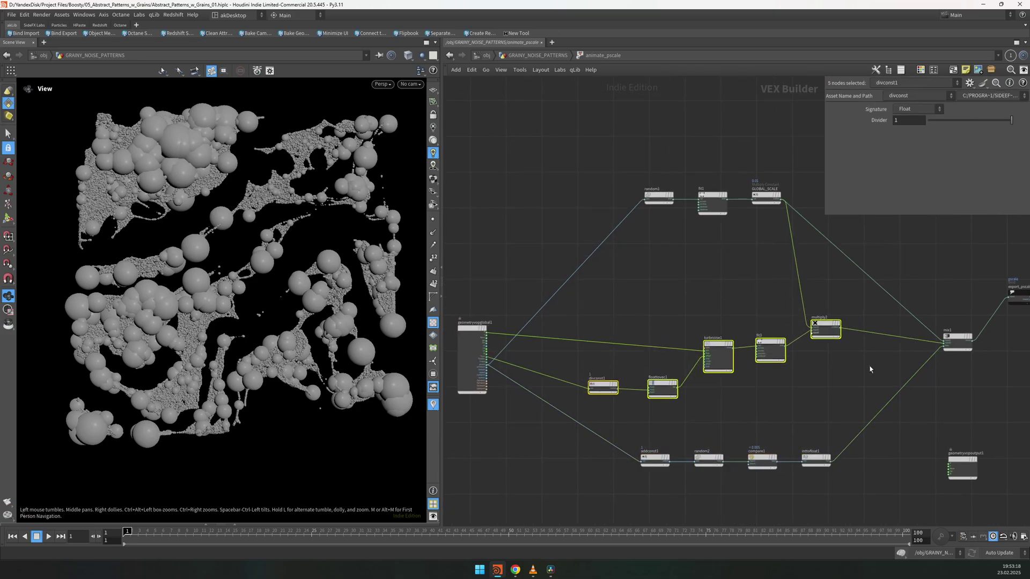
{"action": "left_click", "coordinate": [873, 368]}
{"action": "middle_click_drag", "start_coordinate": [956, 343], "coordinate": [843, 358]}
{"action": "left_click_drag", "start_coordinate": [844, 358], "coordinate": [814, 342]}
{"action": "left_click_drag", "start_coordinate": [908, 313], "coordinate": [858, 337]}
Step: Play the animation, stop it, and go up to the geometry level
{"action": "key", "text": "Up"}
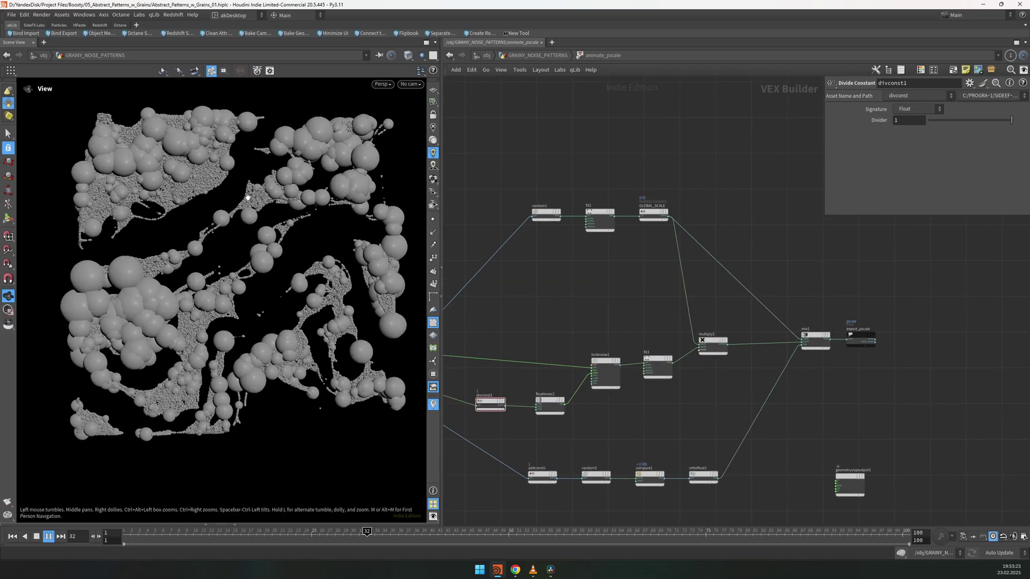
{"action": "key", "text": "ctrl+Up"}
{"action": "key", "text": "u"}
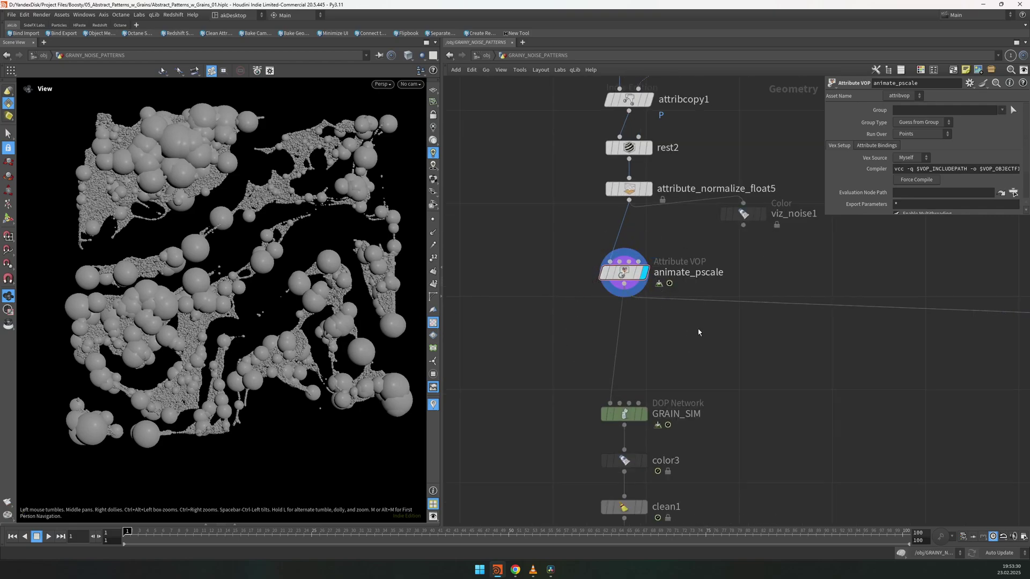
Step: Display GRAIN_SIM in the viewport, dive inside, and review the popsolver settings
{"action": "left_click", "coordinate": [639, 417]}
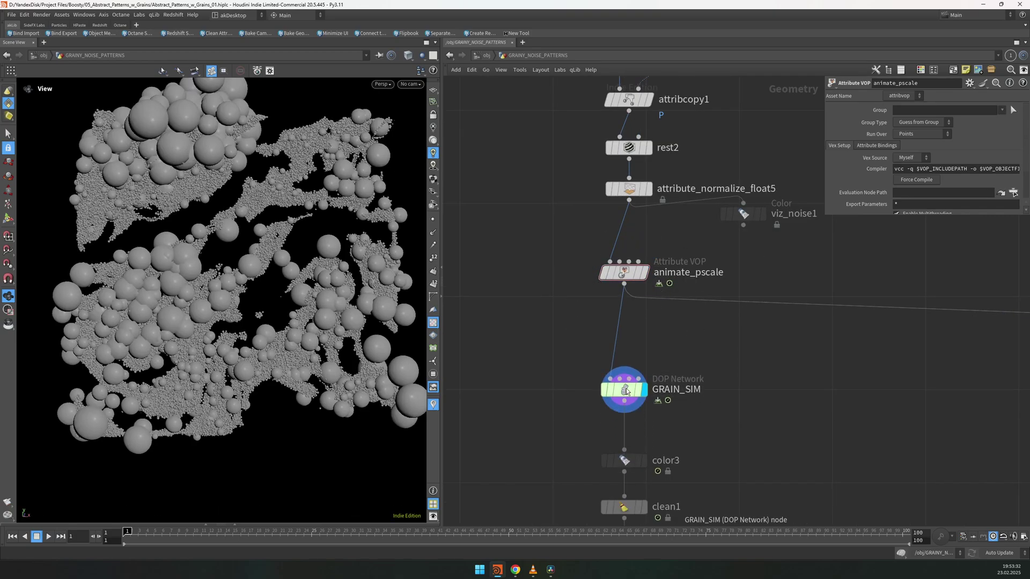
{"action": "double_click", "coordinate": [622, 414]}
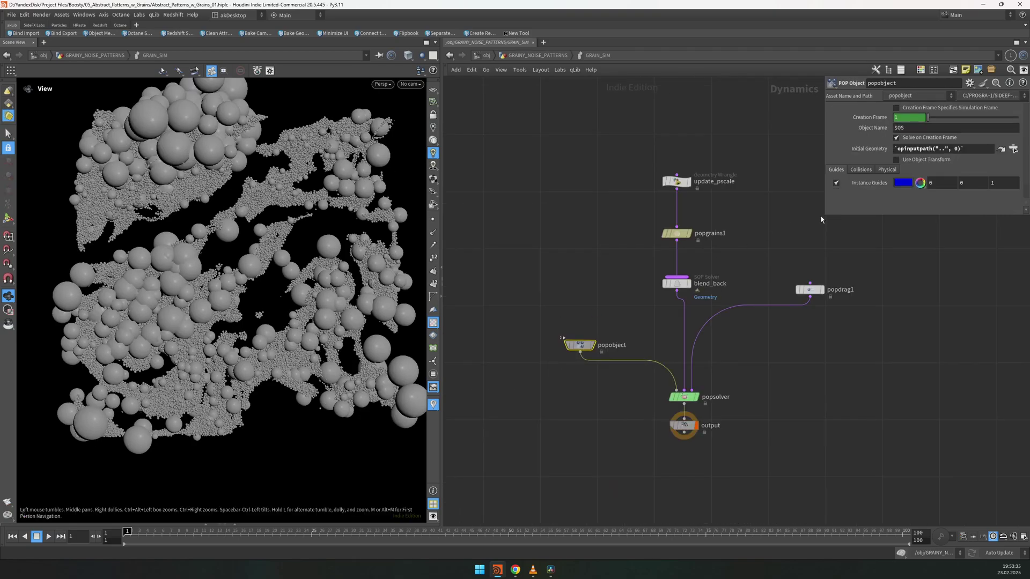
{"action": "left_click_drag", "start_coordinate": [821, 214], "coordinate": [760, 260]}
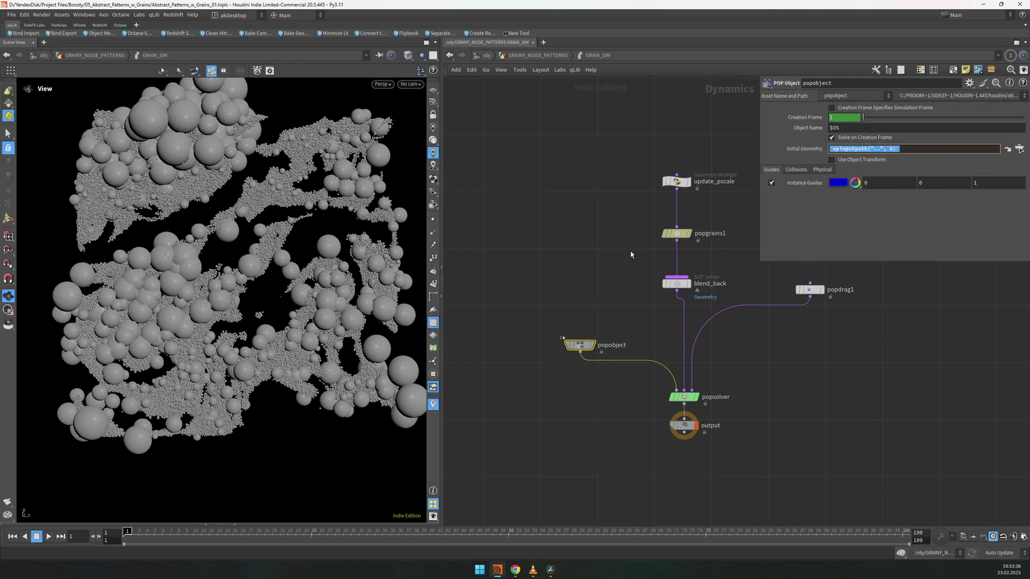
{"action": "key", "text": "u"}
{"action": "key", "text": "i"}
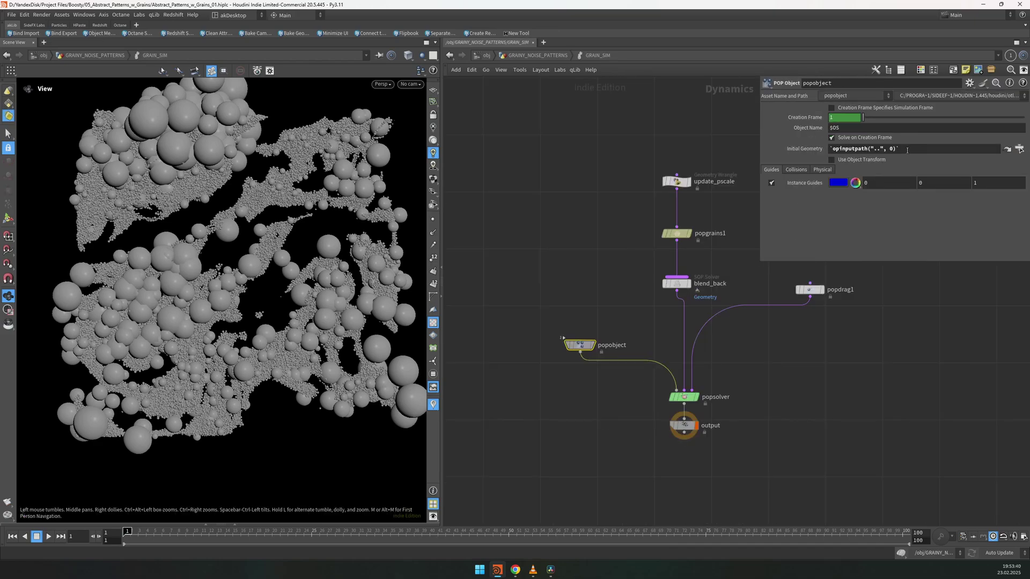
{"action": "left_click", "coordinate": [683, 397]}
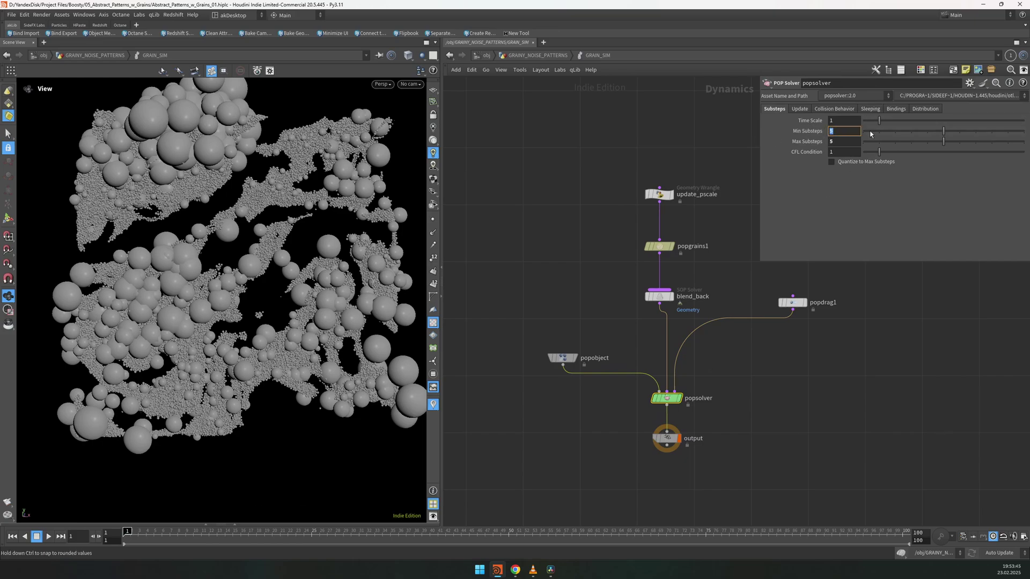
Step: Bypass update_pscale, popgrains1, blend_back and popdrag1
{"action": "left_click", "coordinate": [659, 194]}
{"action": "middle_click_drag", "start_coordinate": [636, 154], "coordinate": [612, 217]}
{"action": "scroll", "coordinate": [240, 222], "scroll_direction": "down", "scroll_amount": 2}
{"action": "left_click_drag", "start_coordinate": [698, 215], "coordinate": [594, 376]}
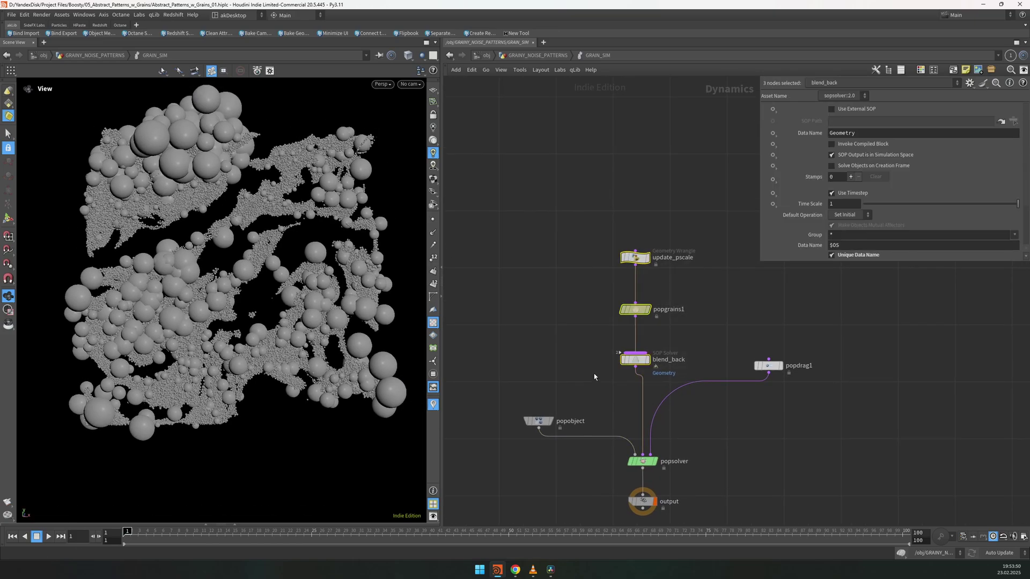
{"action": "left_click", "coordinate": [768, 365], "text": "shift"}
{"action": "key", "text": "b"}
{"action": "left_click_drag", "start_coordinate": [592, 204], "coordinate": [678, 265]}
Step: Preview the sim, then re-enable update_pscale and review its inputs and pscale code
{"action": "key", "text": "Up"}
{"action": "key", "text": "ctrl+Up"}
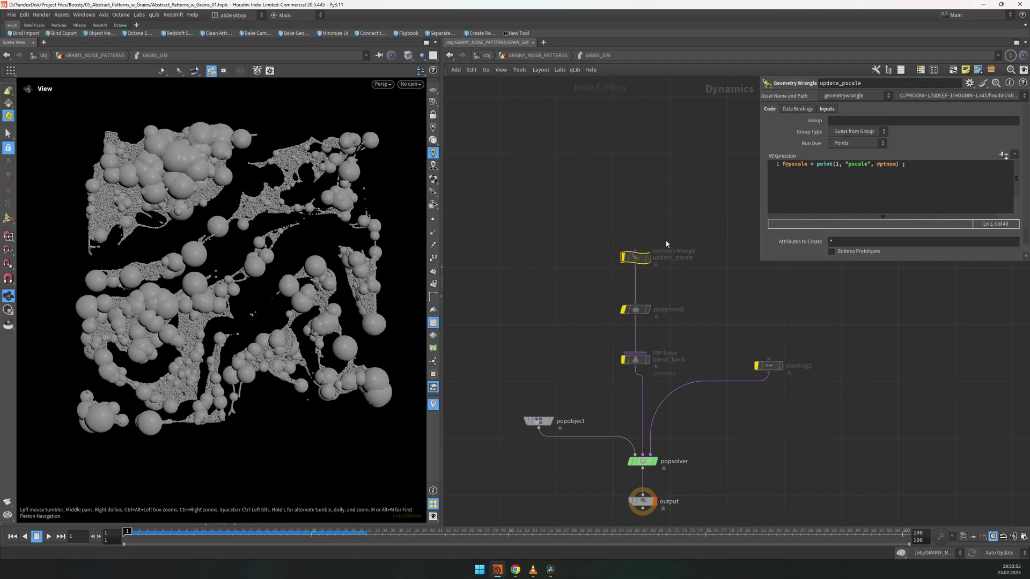
{"action": "key", "text": "u"}
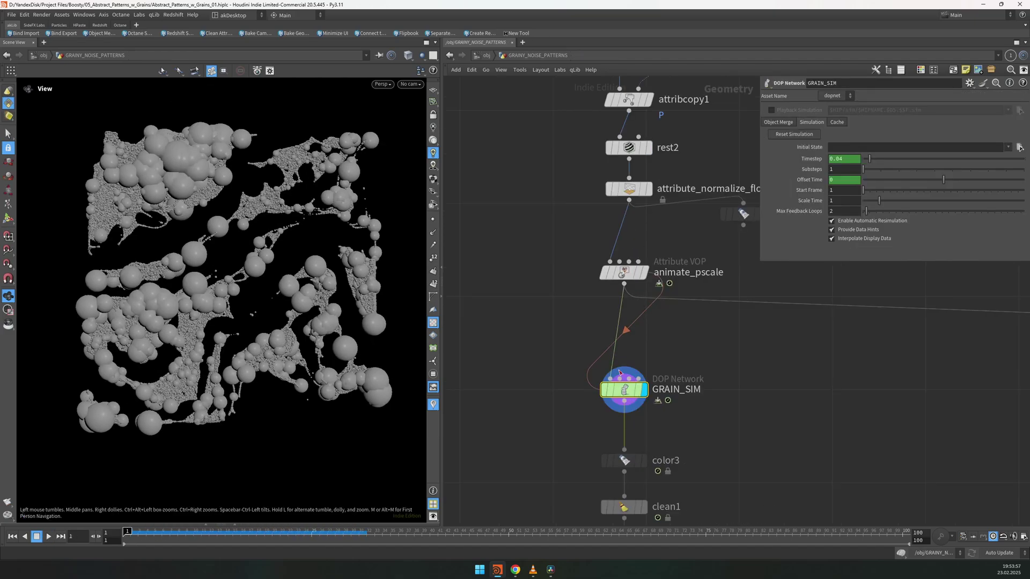
{"action": "key", "text": "i"}
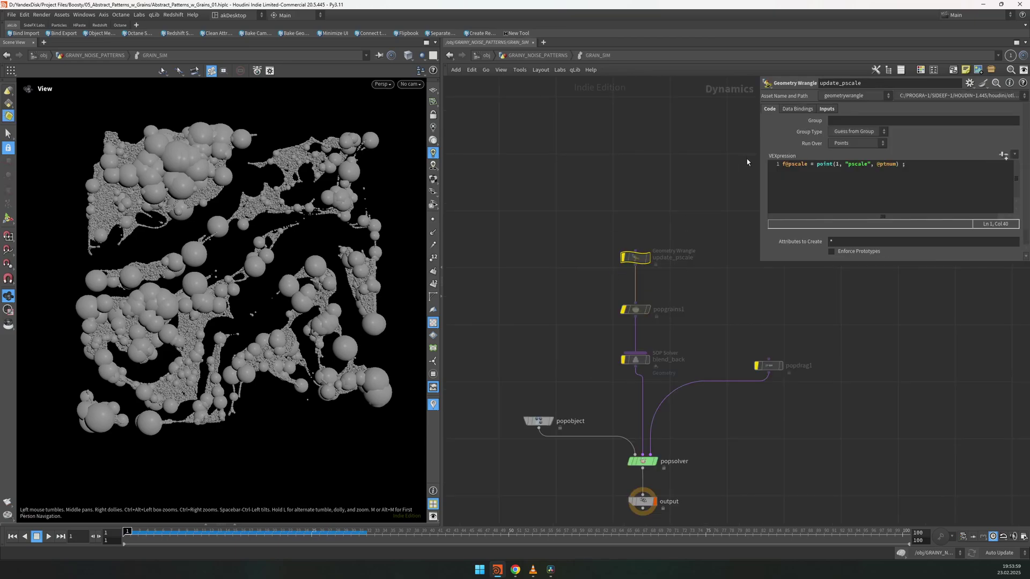
{"action": "key", "text": "b"}
{"action": "left_click", "coordinate": [827, 109]}
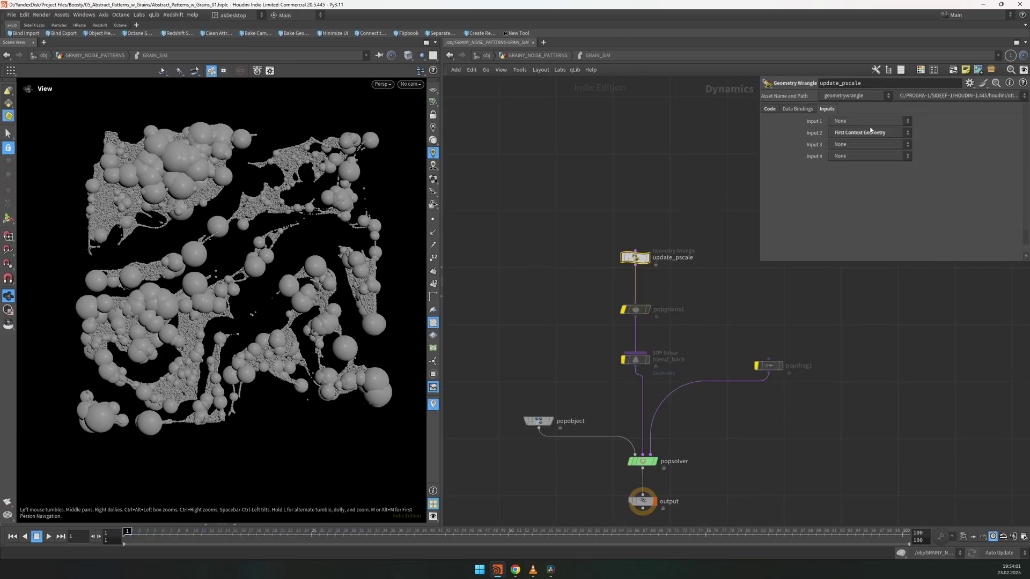
{"action": "left_click", "coordinate": [770, 109]}
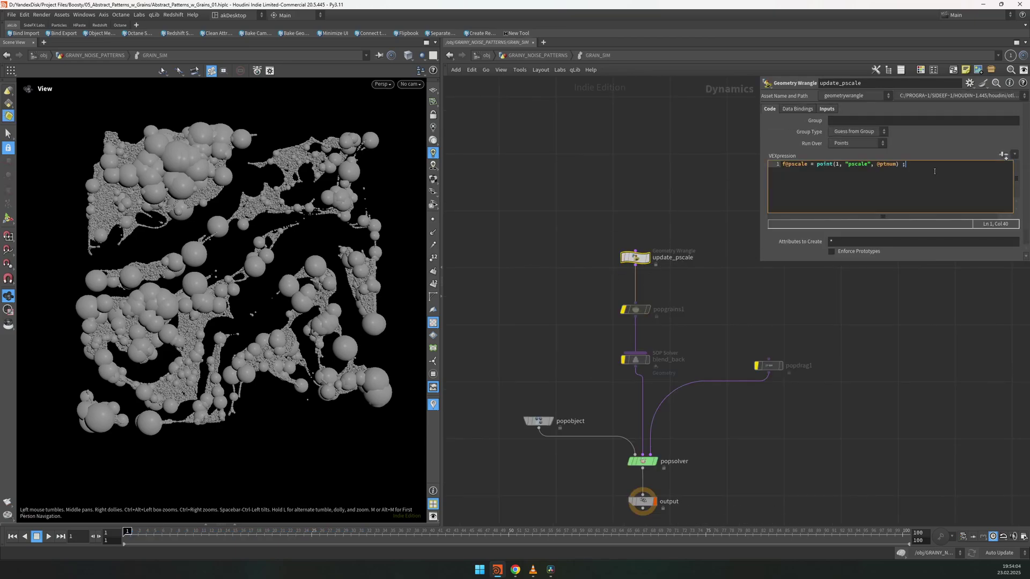
{"action": "left_click_drag", "start_coordinate": [913, 169], "coordinate": [784, 164]}
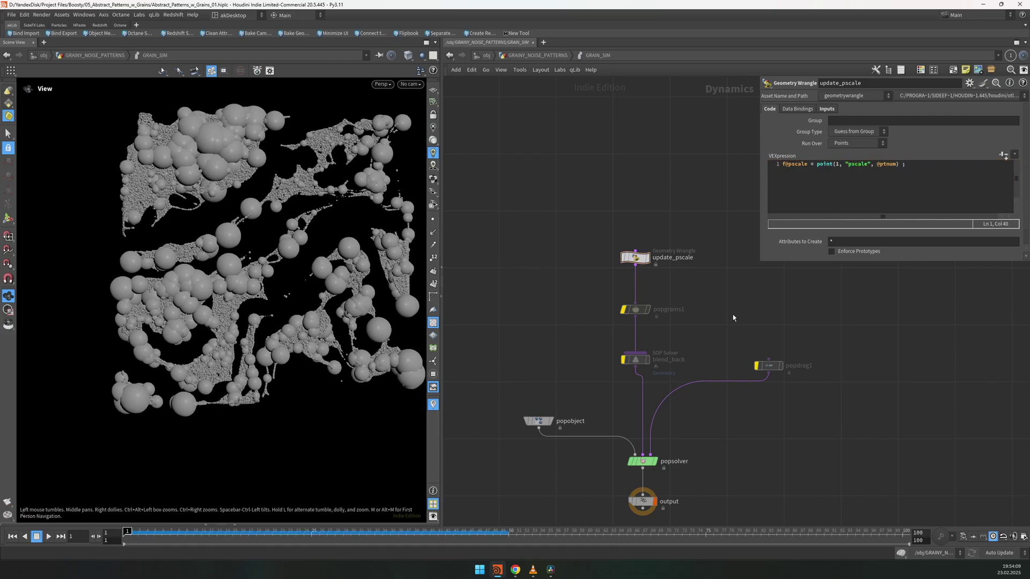
Step: Show popgrains1's grain settings in an enlarged parameter panel
{"action": "left_click", "coordinate": [634, 310]}
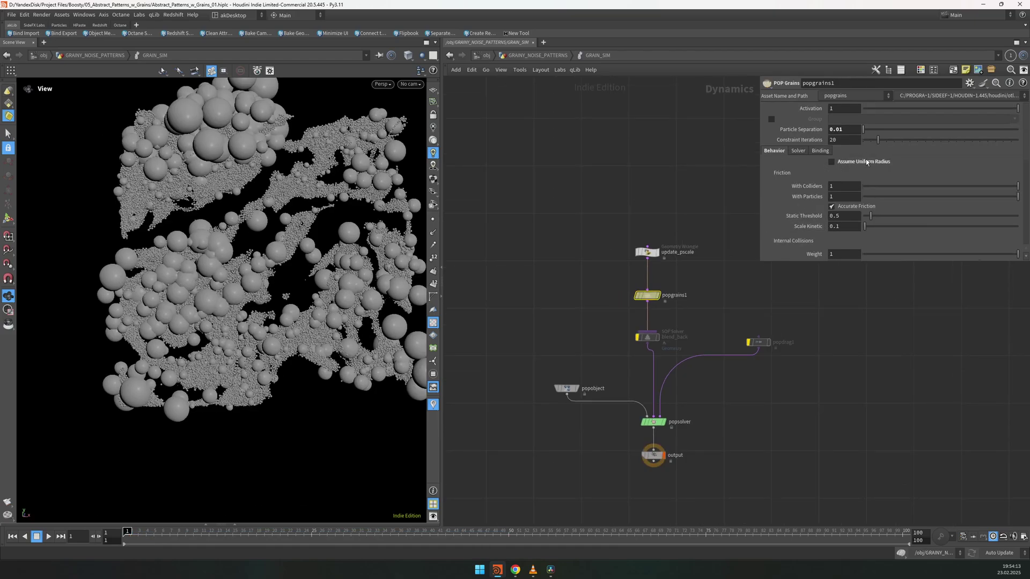
{"action": "left_click_drag", "start_coordinate": [760, 260], "coordinate": [801, 313]}
{"action": "left_click_drag", "start_coordinate": [311, 279], "coordinate": [203, 226]}
{"action": "scroll", "coordinate": [911, 214], "scroll_direction": "down", "scroll_amount": 1}
{"action": "scroll", "coordinate": [912, 215], "scroll_direction": "up", "scroll_amount": 1}
Step: Check popsolver and popgrains1, preview the grain sim, rewind to frame 1, and show blend_back
{"action": "key", "text": "Down"}
{"action": "key", "text": "Down"}
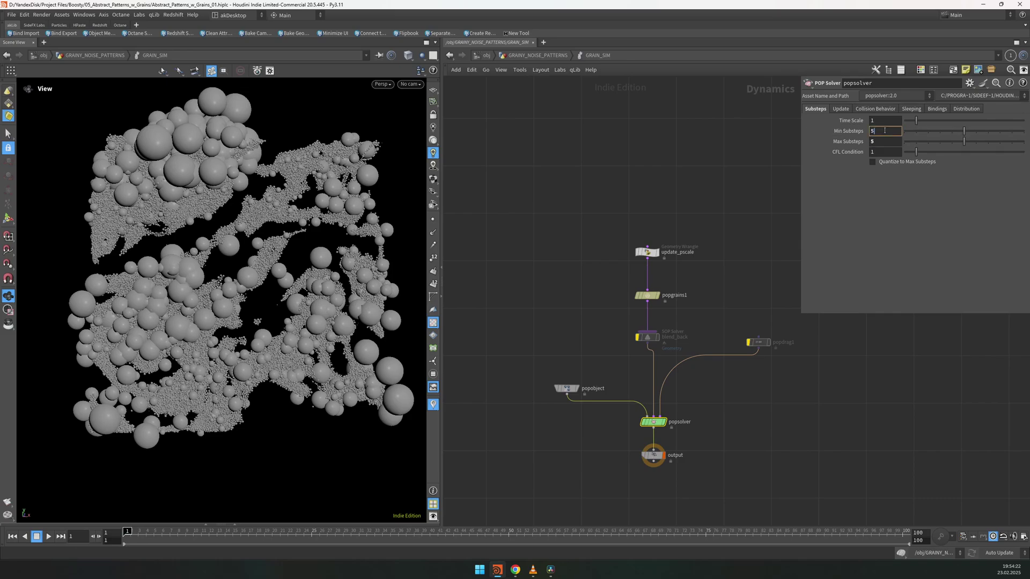
{"action": "left_click", "coordinate": [647, 295]}
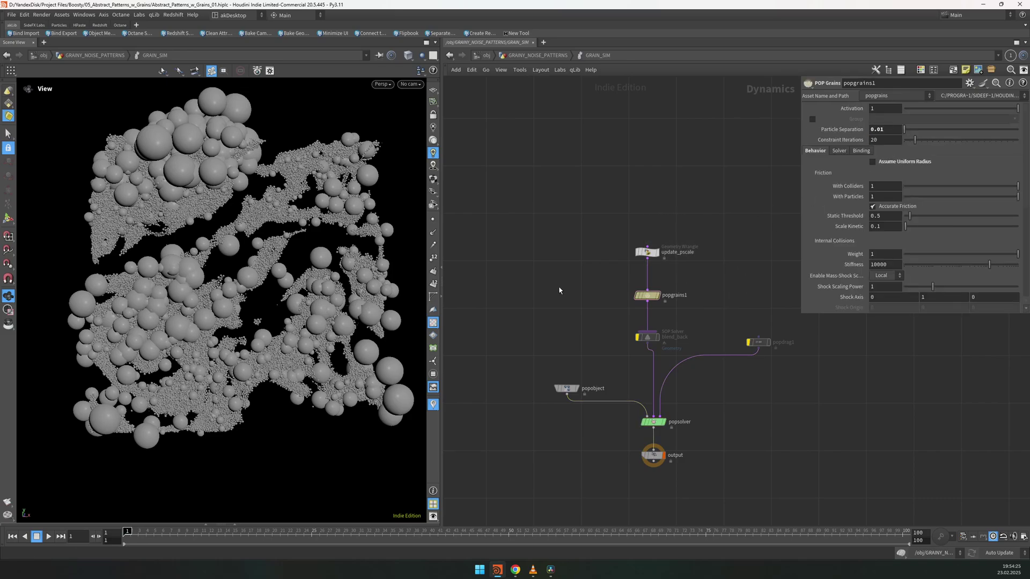
{"action": "key", "text": "Up"}
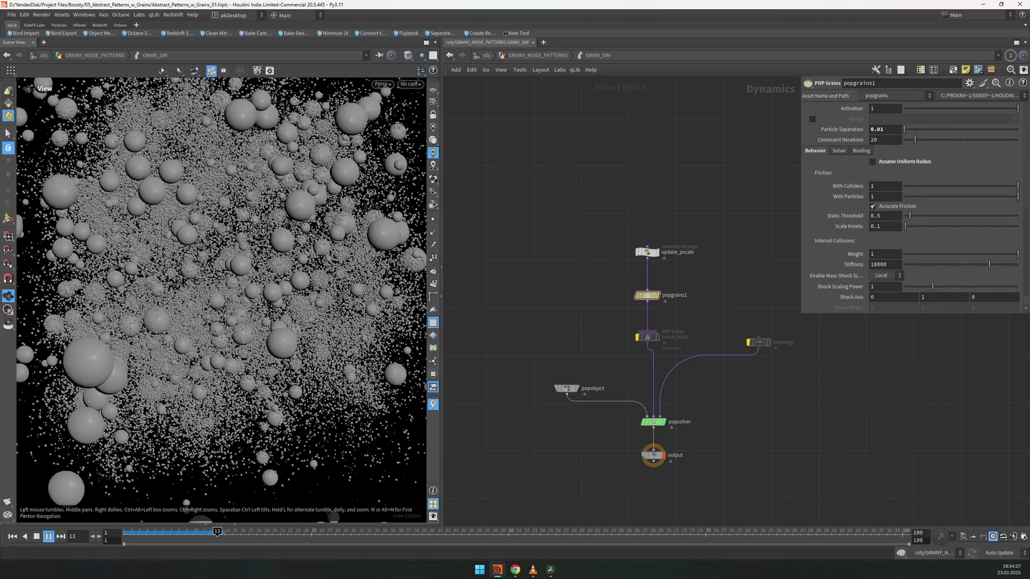
{"action": "key", "text": "ctrl+Up"}
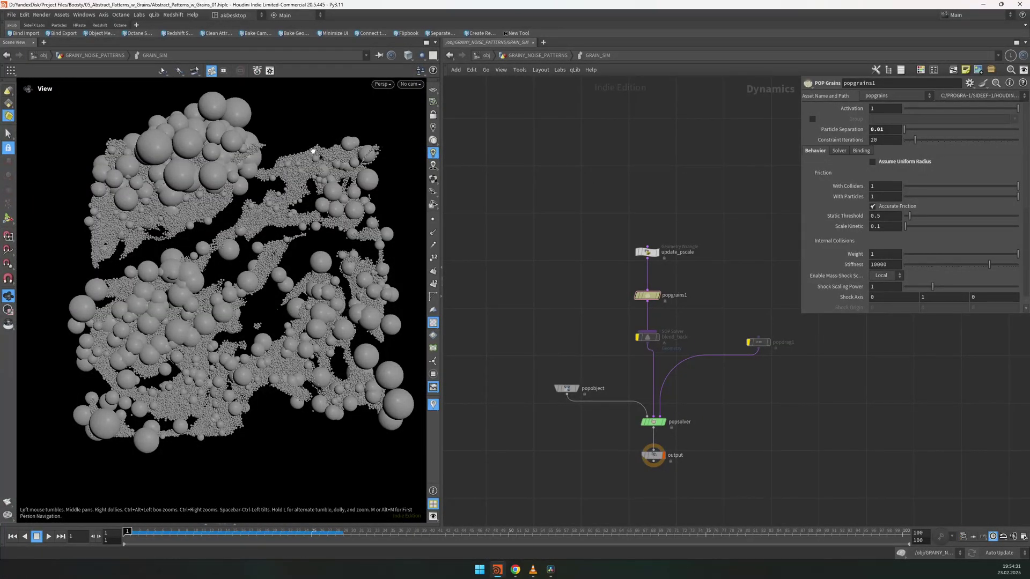
{"action": "scroll", "coordinate": [688, 294], "scroll_direction": "up", "scroll_amount": 2}
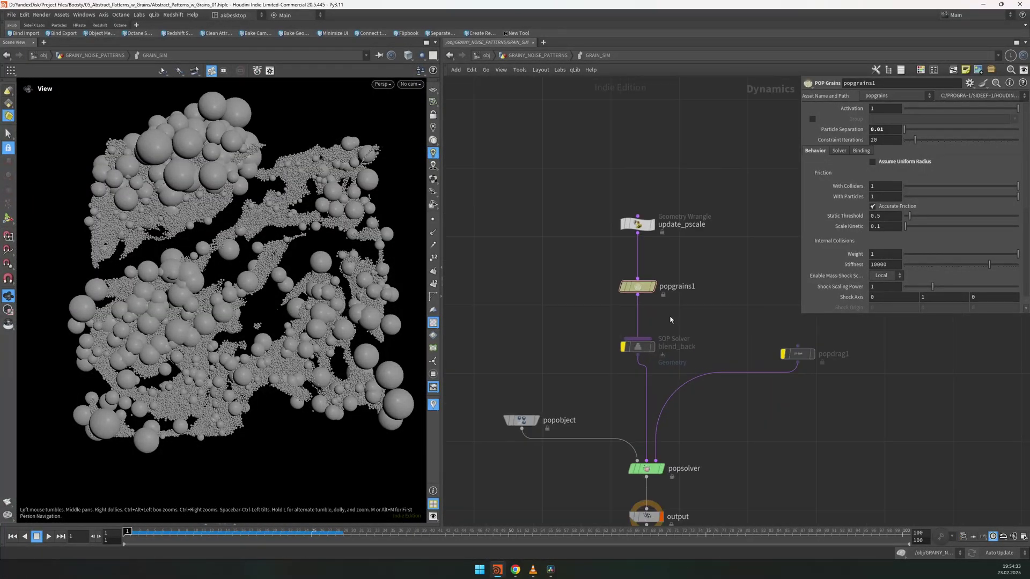
{"action": "key", "text": "Down"}
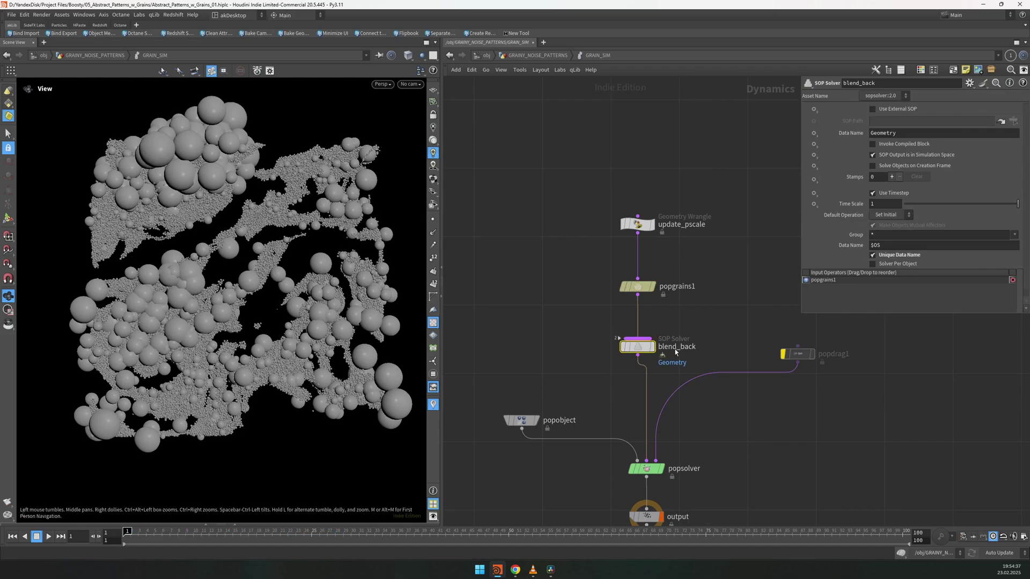
Step: Explore inside blend_back, nudge object_merge2, and return to GRAINY_NOISE_PATTERNS
{"action": "middle_click_drag", "start_coordinate": [609, 381], "coordinate": [594, 352]}
{"action": "mouse_move", "coordinate": [617, 323]}
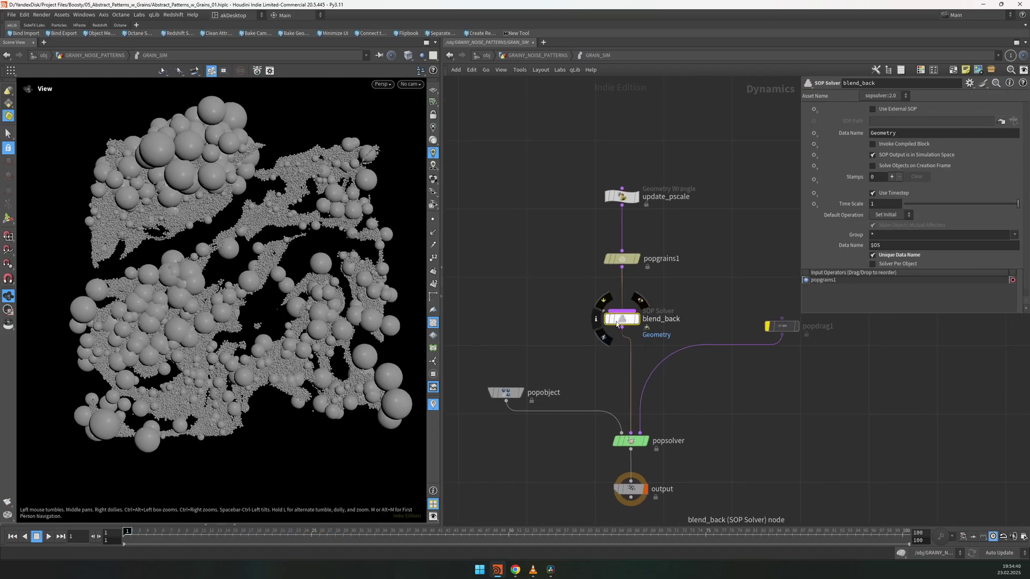
{"action": "key", "text": "i"}
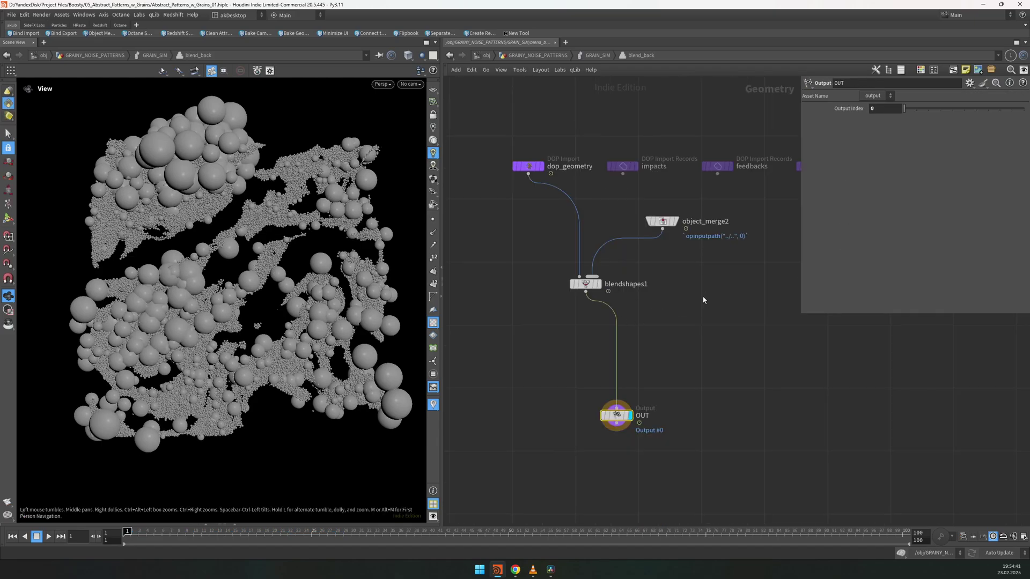
{"action": "key", "text": "u"}
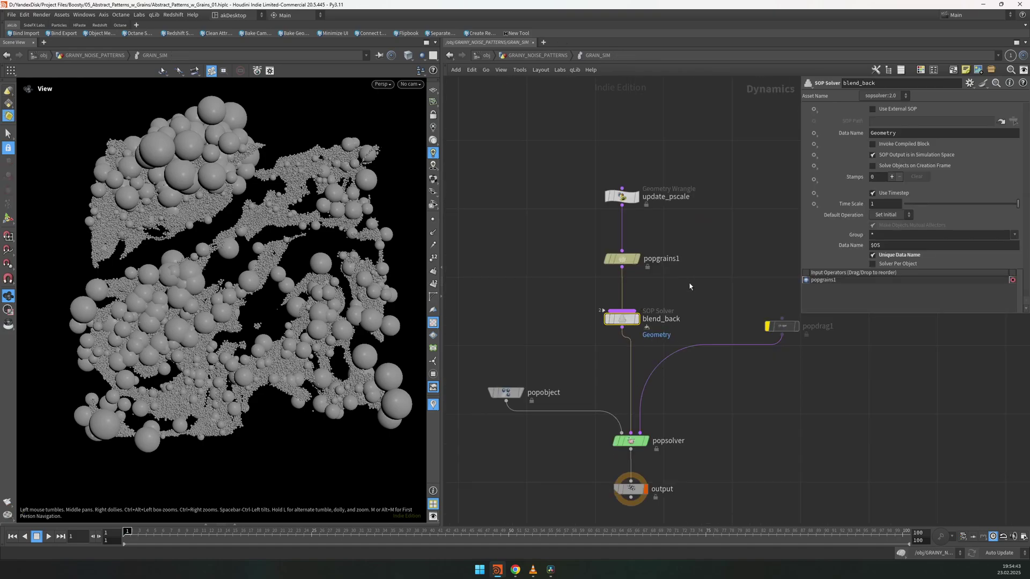
{"action": "left_click", "coordinate": [690, 286]}
{"action": "key", "text": "Tab"}
{"action": "type", "text": "sopso"}
{"action": "key", "text": "Escape"}
{"action": "key", "text": "i"}
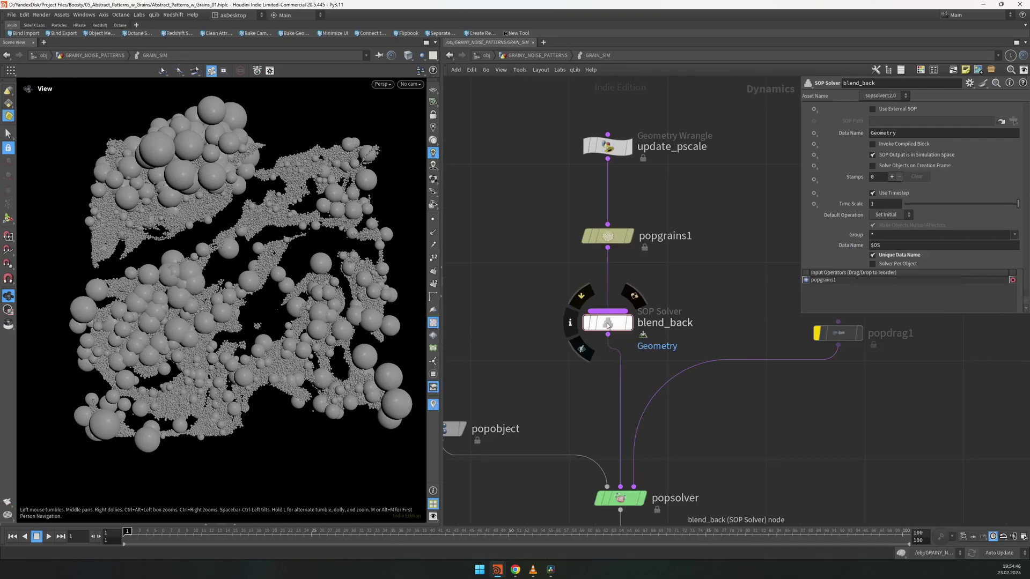
{"action": "left_click", "coordinate": [654, 278]}
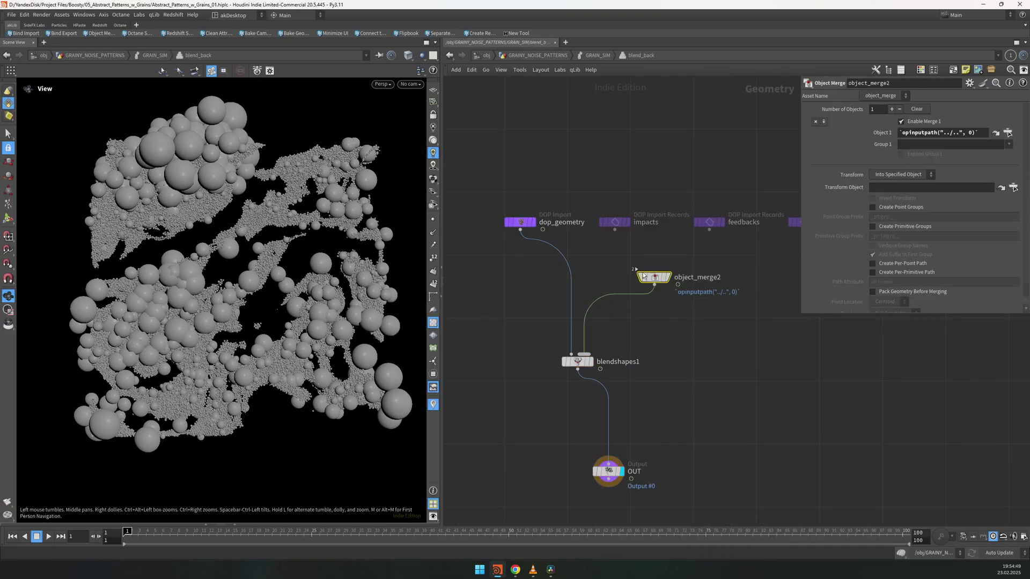
{"action": "left_click_drag", "start_coordinate": [654, 277], "coordinate": [643, 289]}
{"action": "key", "text": "u"}
{"action": "key", "text": "u"}
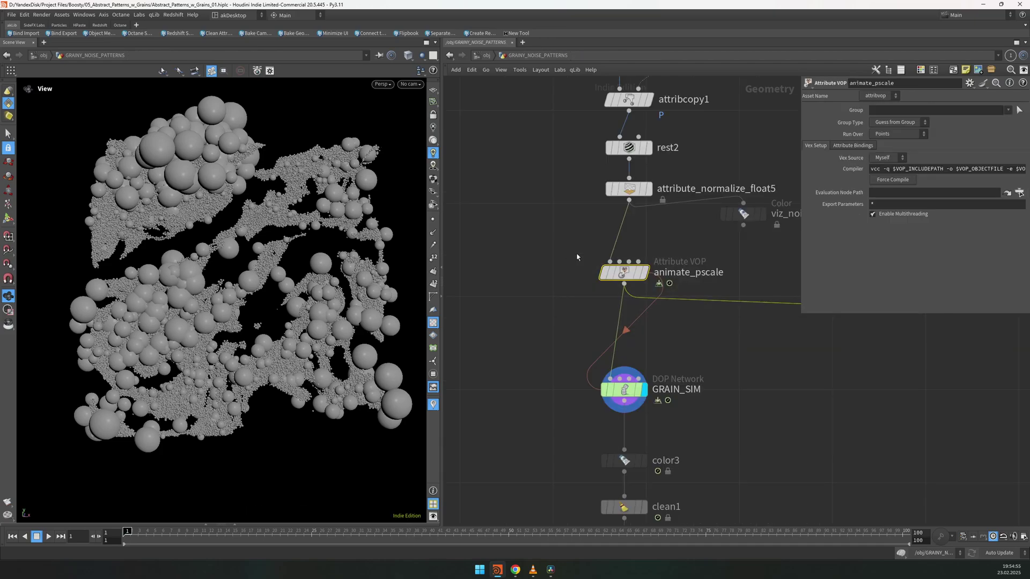
Step: Add a Null node below animate_pscale
{"action": "key", "text": "Tab"}
{"action": "type", "text": "null"}
{"action": "key", "text": "Return"}
{"action": "left_click", "coordinate": [663, 333]}
Step: Wire and display the null under animate_pscale, rename it OUT_initial_particles, then view blend_back's object_merge2
{"action": "left_click_drag", "start_coordinate": [663, 315], "coordinate": [623, 284]}
{"action": "key", "text": "r"}
{"action": "key", "text": "F2"}
{"action": "type", "text": "OUT_particles1"}
{"action": "key", "text": "Return"}
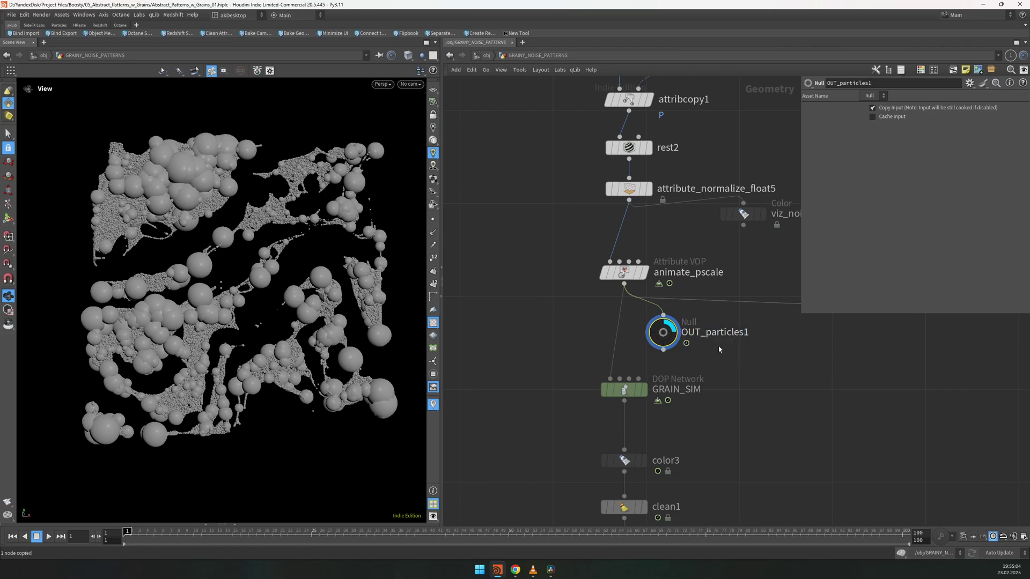
{"action": "key", "text": "F2"}
{"action": "key", "text": "ctrl+shift+Left"}
{"action": "type", "text": "initial_particles"}
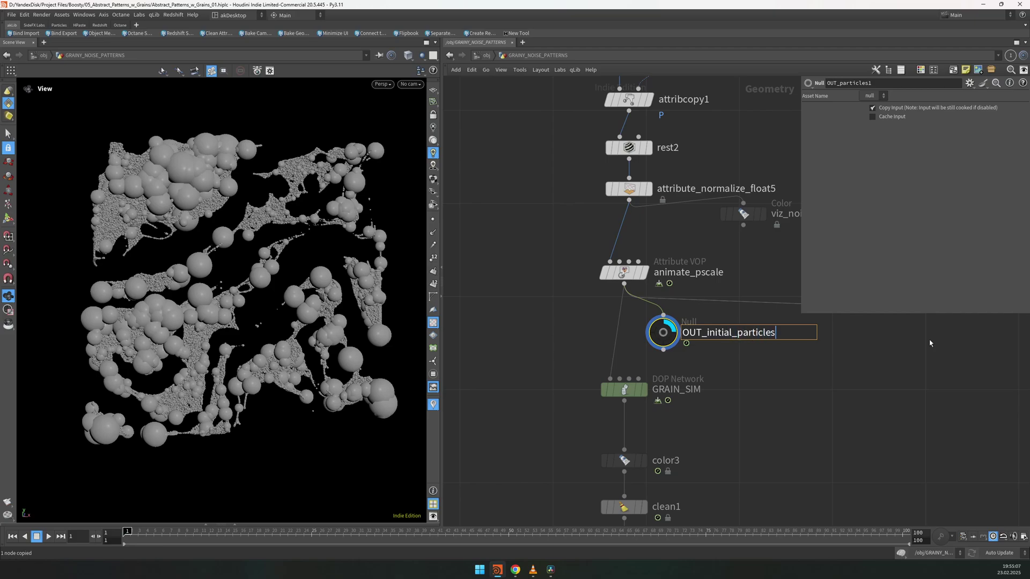
{"action": "key", "text": "Return"}
{"action": "key", "text": "1"}
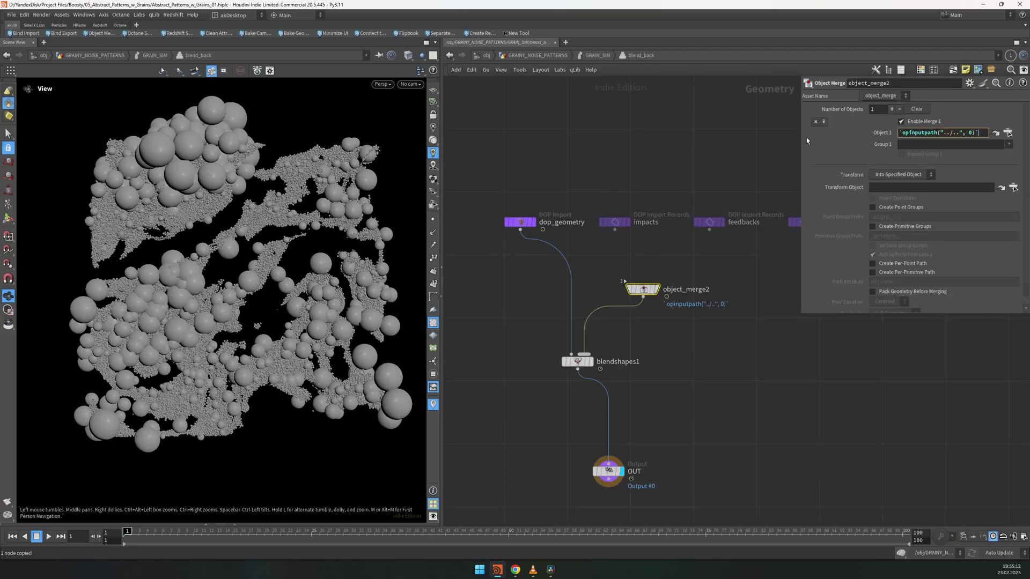
{"action": "left_click_drag", "start_coordinate": [798, 136], "coordinate": [737, 136]}
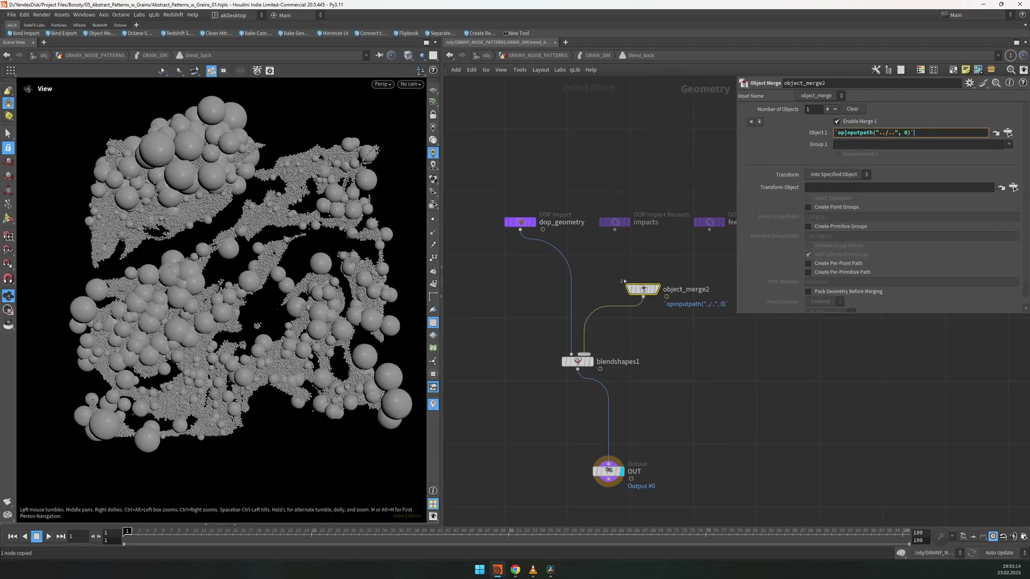
{"action": "left_click", "coordinate": [595, 55]}
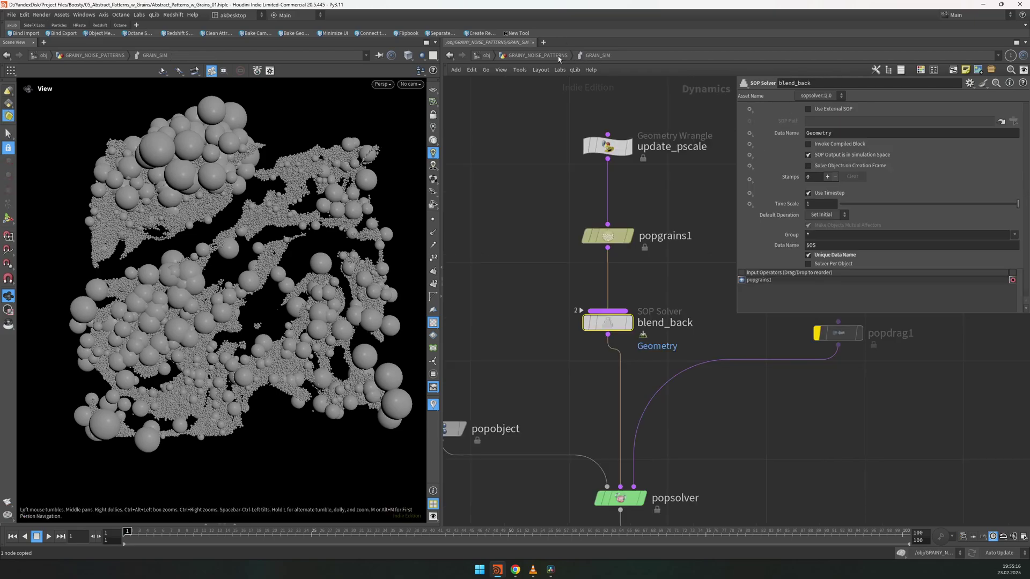
{"action": "left_click", "coordinate": [557, 55]}
{"action": "double_click", "coordinate": [625, 393]}
{"action": "triple_click", "coordinate": [943, 133]}
{"action": "type", "text": "/obj/GRAINY_NOISE_PATTERNS/OUT_initial_particles"}
{"action": "key", "text": "Return"}
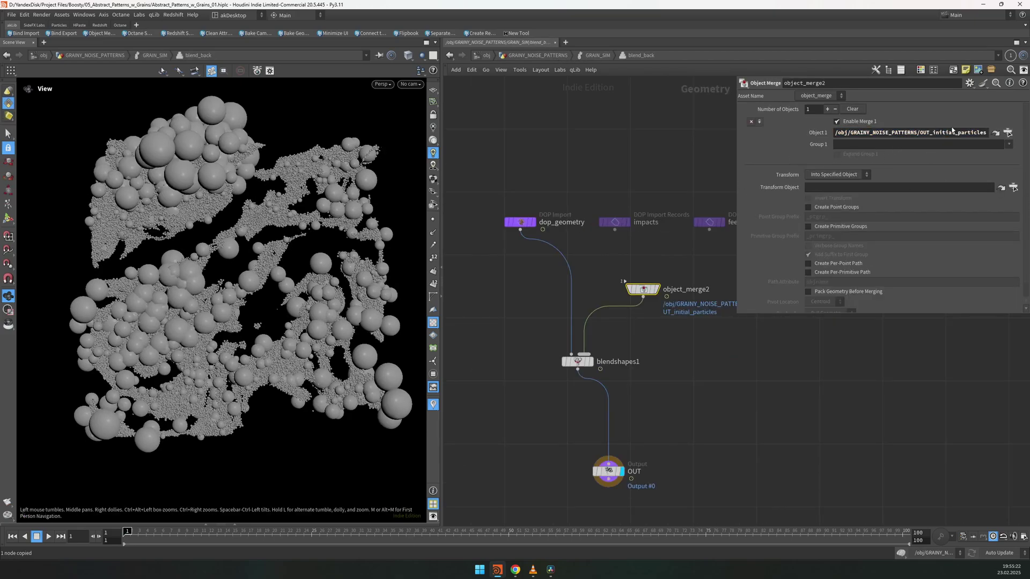
{"action": "left_click", "coordinate": [1008, 132]}
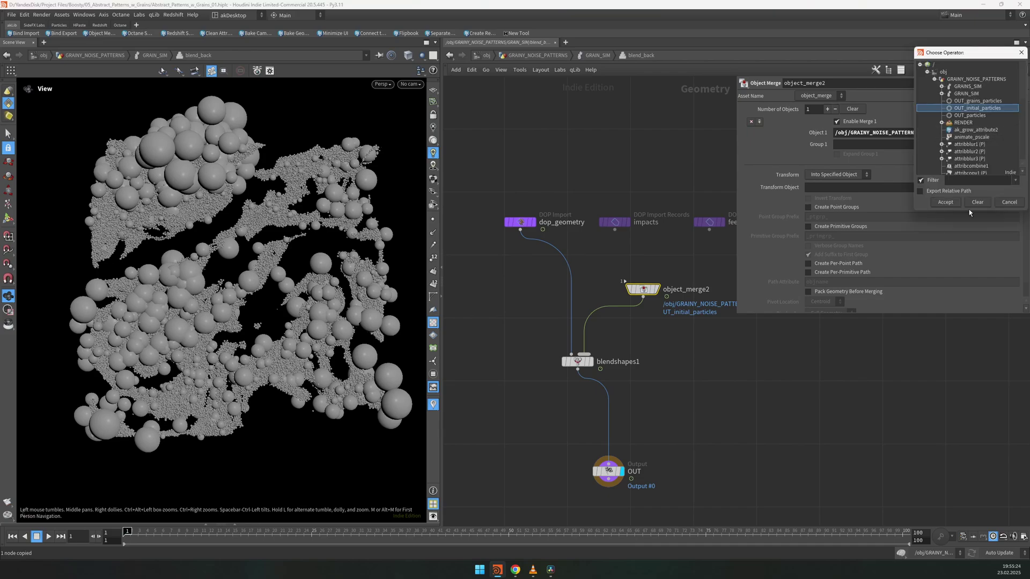
{"action": "left_click", "coordinate": [999, 204]}
{"action": "key", "text": "ctrl+z"}
{"action": "middle_click_drag", "start_coordinate": [617, 292], "coordinate": [646, 279]}
{"action": "left_click", "coordinate": [607, 348]}
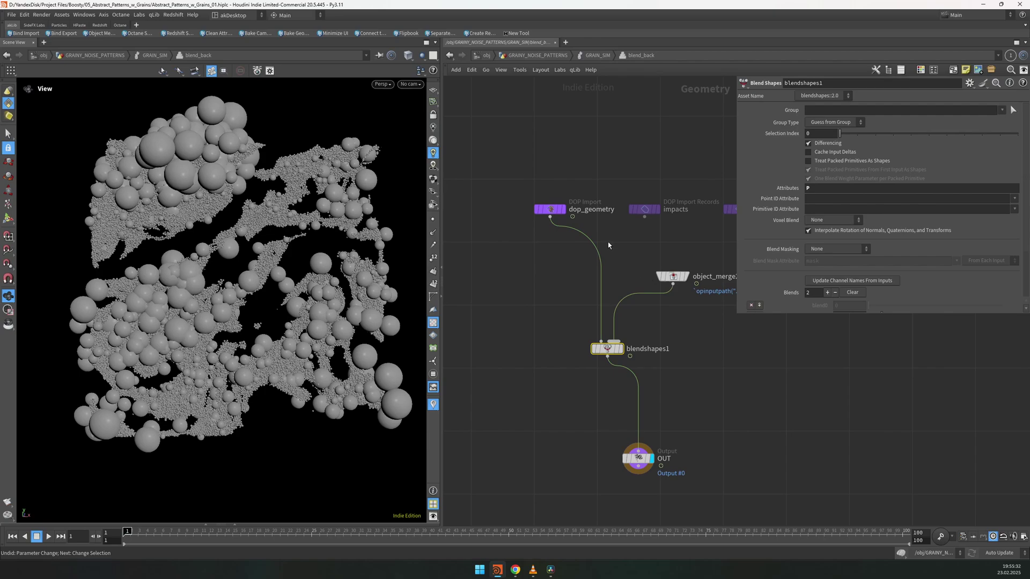
{"action": "scroll", "coordinate": [745, 300], "scroll_direction": "down", "scroll_amount": 2}
{"action": "left_click_drag", "start_coordinate": [736, 312], "coordinate": [750, 397]}
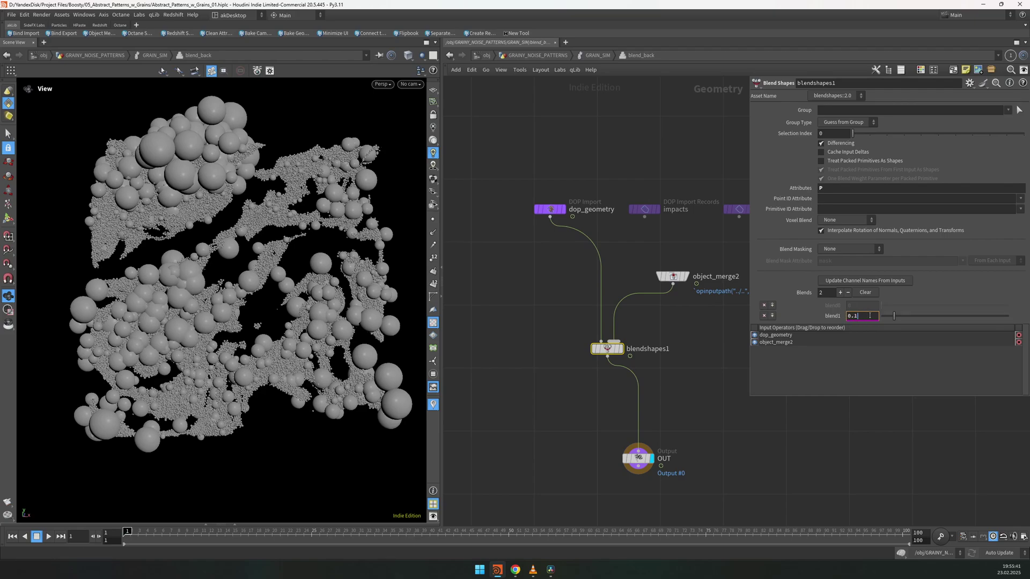
{"action": "left_click", "coordinate": [697, 382]}
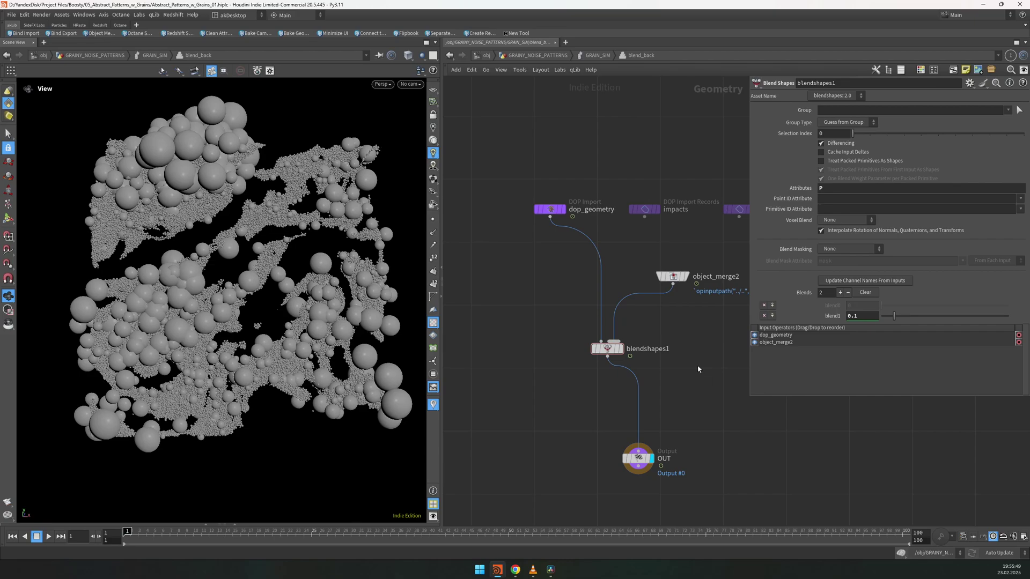
Step: Play the grain sim, go up, display GRAIN_SIM, and return to frame 1
{"action": "key", "text": "u"}
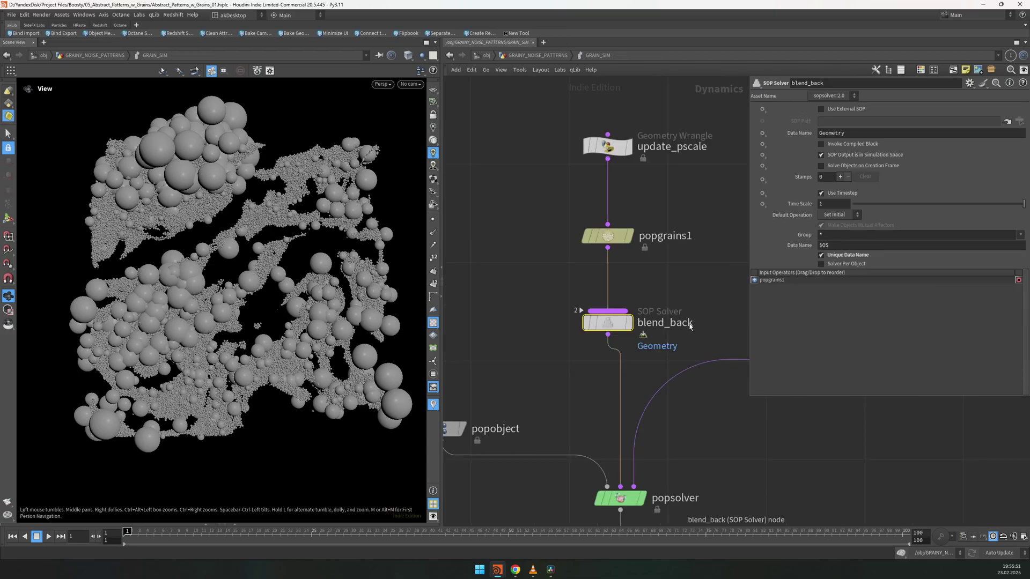
{"action": "key", "text": "h"}
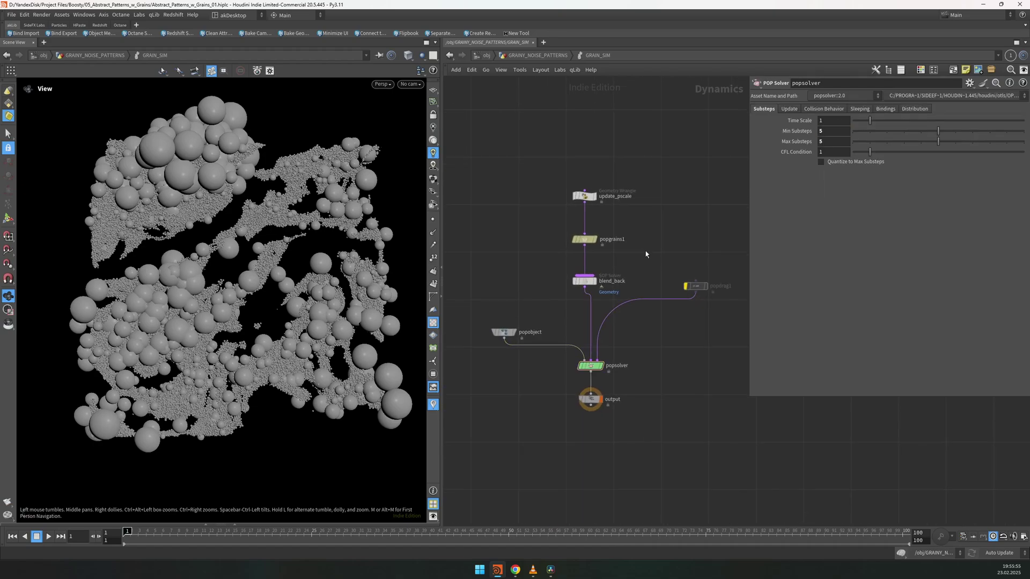
{"action": "key", "text": "Up"}
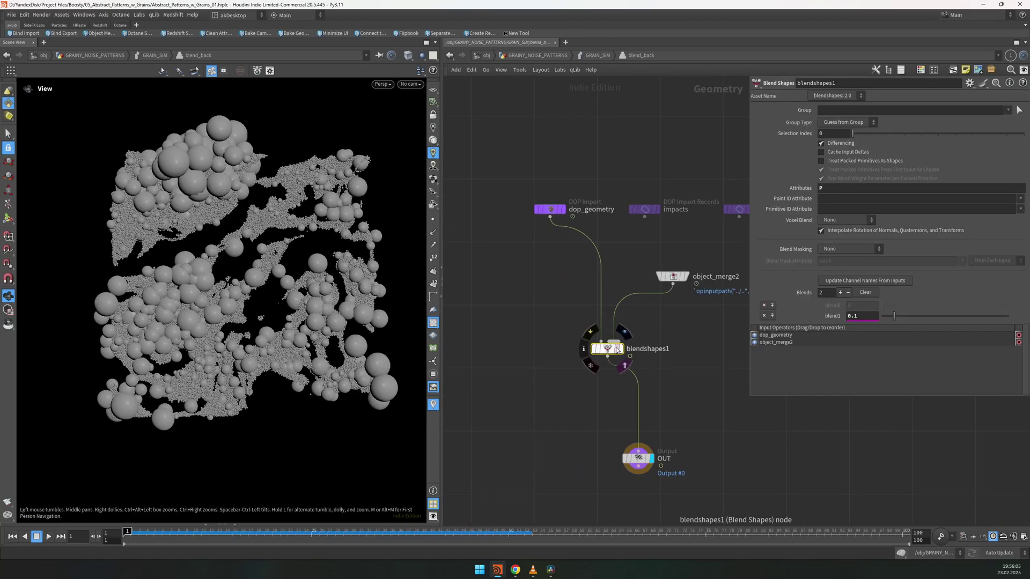
{"action": "scroll", "coordinate": [631, 332], "scroll_direction": "down", "scroll_amount": 3}
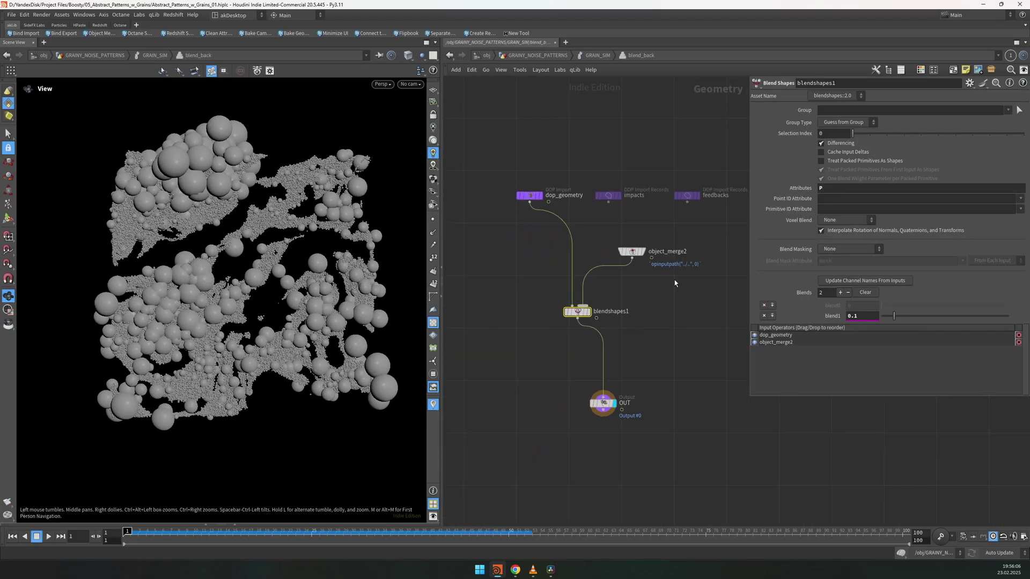
{"action": "left_click", "coordinate": [631, 251]}
{"action": "key", "text": "u"}
{"action": "key", "text": "u"}
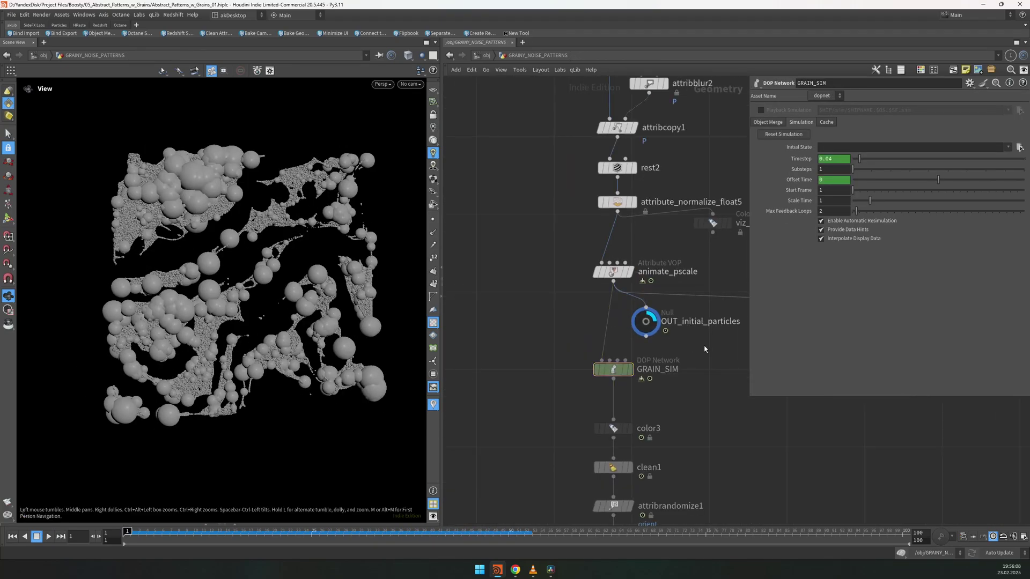
{"action": "left_click", "coordinate": [595, 361]}
{"action": "key", "text": "Up"}
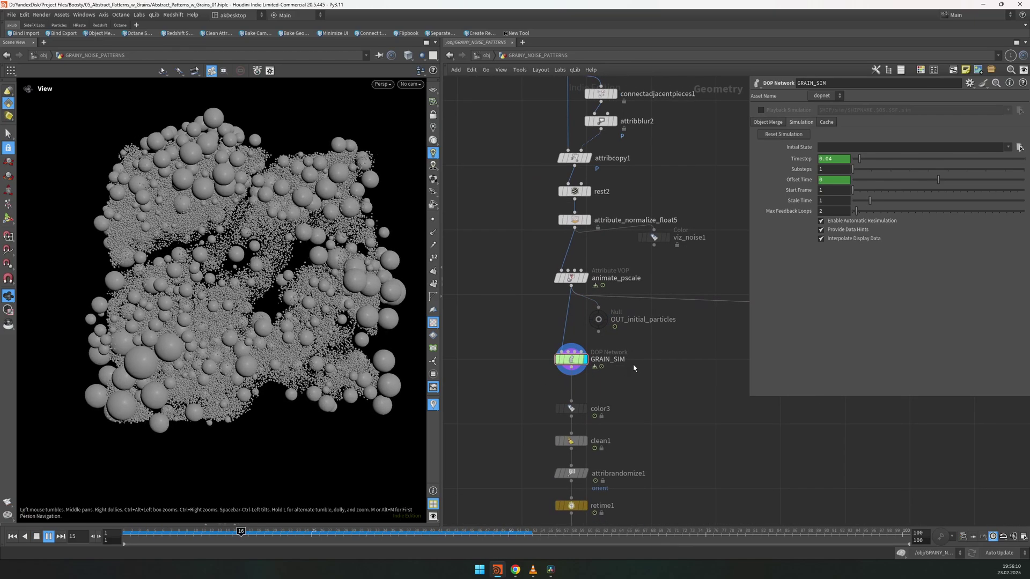
{"action": "key", "text": "ctrl+Up"}
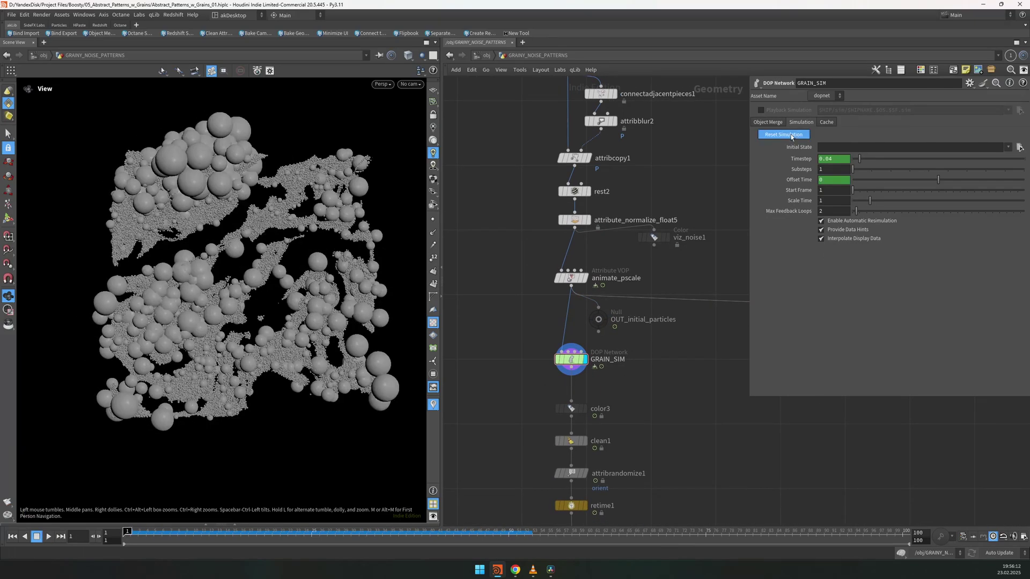
Step: Reset the sim, move popdrag1 beside blend_back re-enabled, and cook to frame 79
{"action": "left_click", "coordinate": [790, 134]}
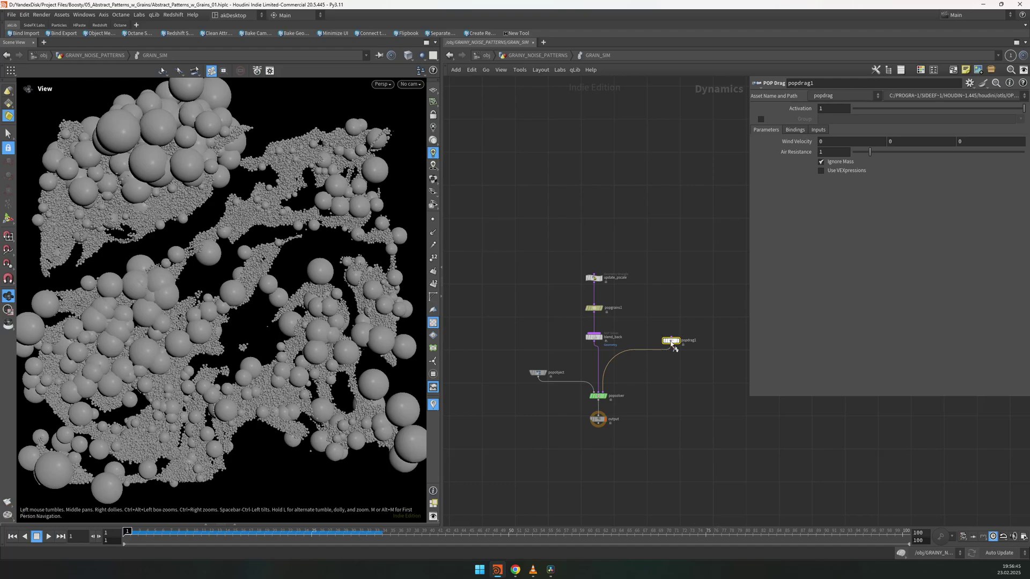
{"action": "key", "text": "q"}
{"action": "scroll", "coordinate": [670, 370], "scroll_direction": "up", "scroll_amount": 1}
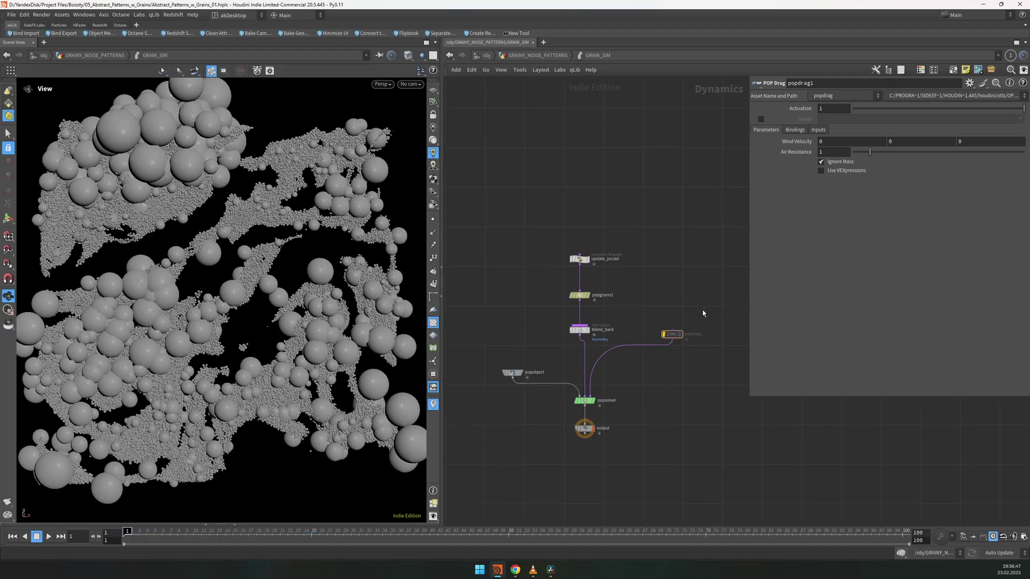
{"action": "left_click_drag", "start_coordinate": [668, 337], "coordinate": [646, 334]}
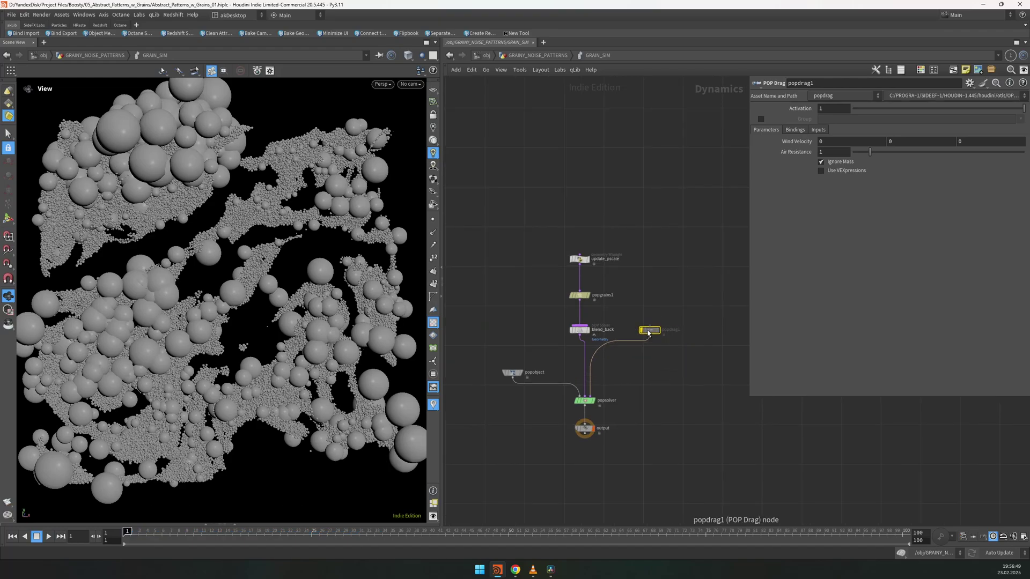
{"action": "middle_click_drag", "start_coordinate": [631, 346], "coordinate": [650, 338]}
{"action": "scroll", "coordinate": [655, 340], "scroll_direction": "up", "scroll_amount": 1}
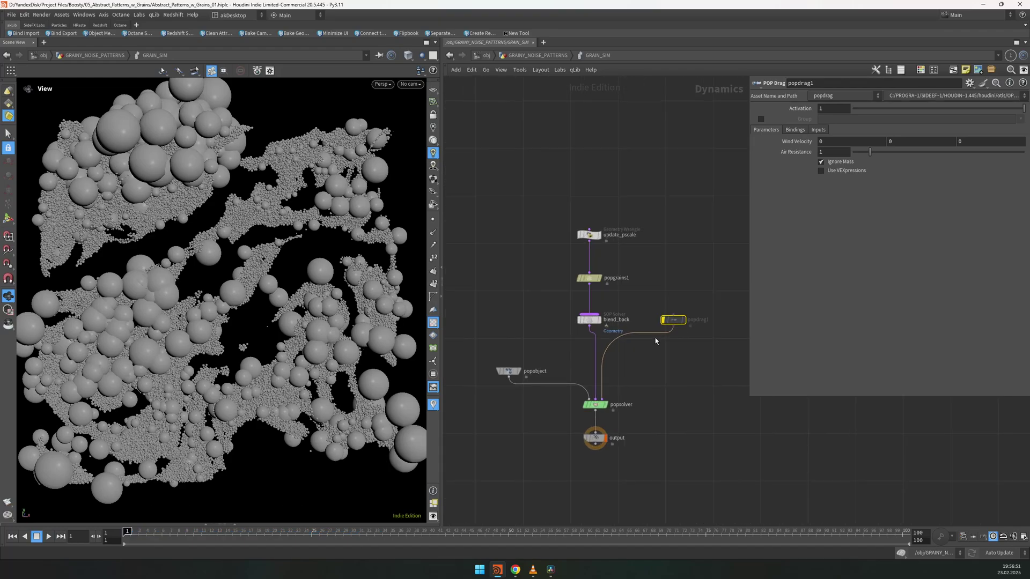
{"action": "left_click", "coordinate": [680, 278]}
{"action": "key", "text": "Up"}
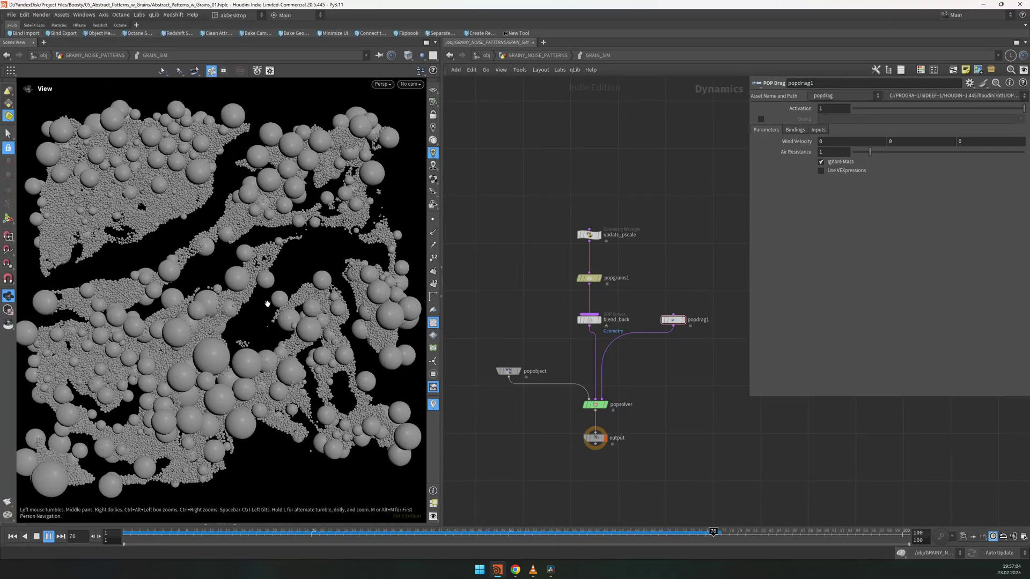
{"action": "key", "text": "Up"}
Step: Review GRAIN_SIM, display the noise-coloured color3 result and play the grain animation
{"action": "key", "text": "u"}
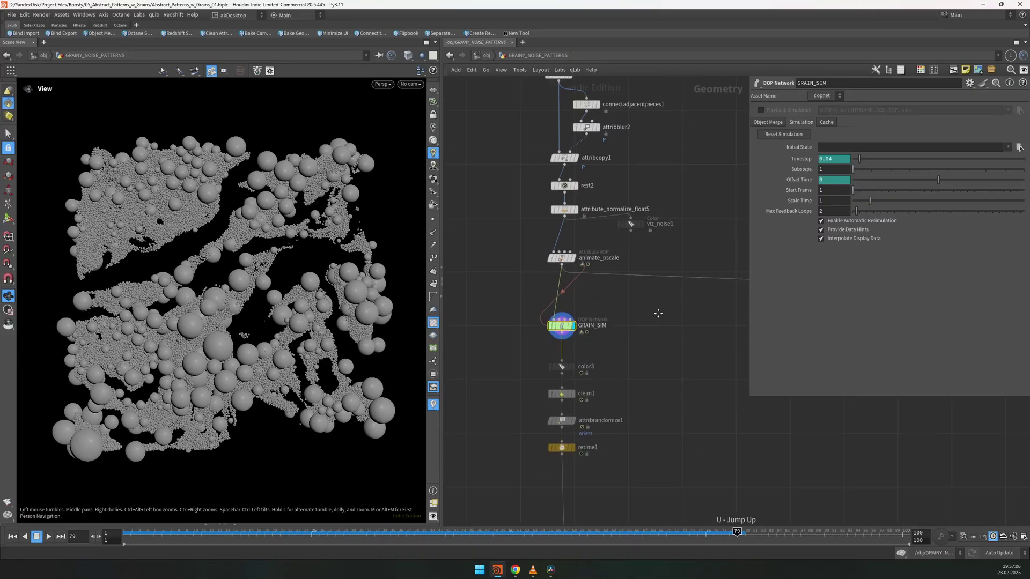
{"action": "left_click", "coordinate": [662, 279]}
{"action": "left_click", "coordinate": [776, 122]}
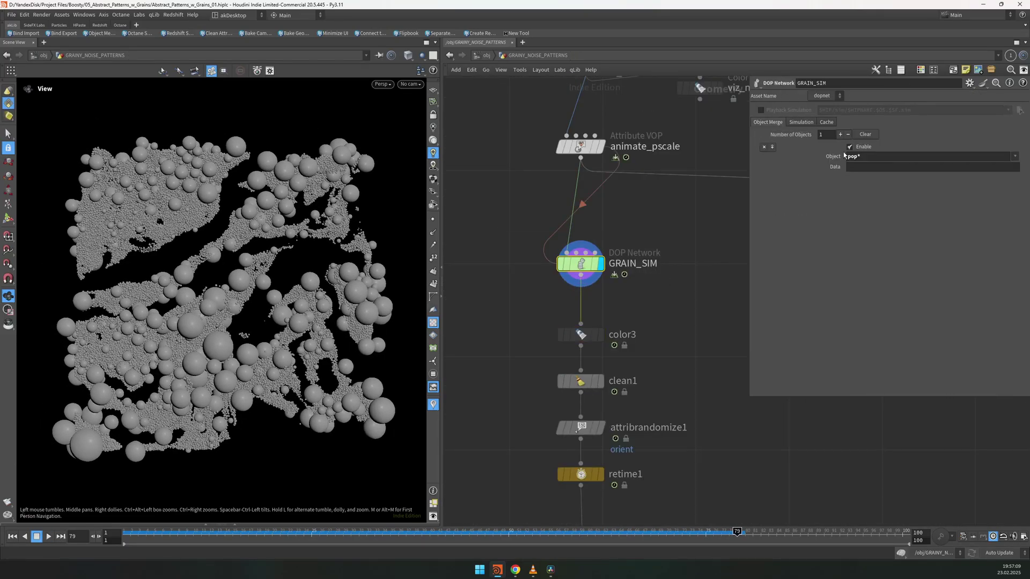
{"action": "left_click", "coordinate": [580, 334]}
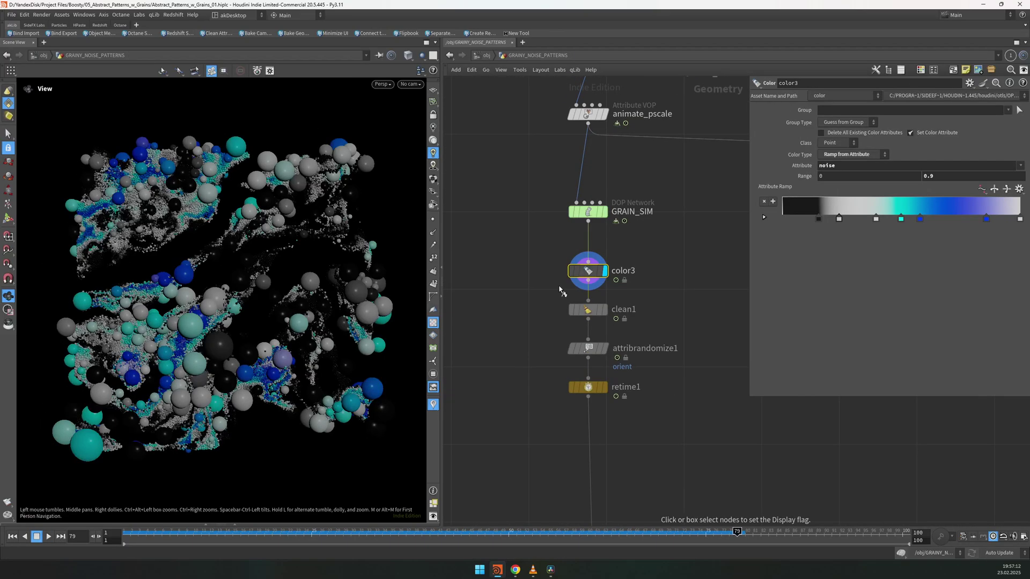
{"action": "scroll", "coordinate": [625, 205], "scroll_direction": "down", "scroll_amount": 4}
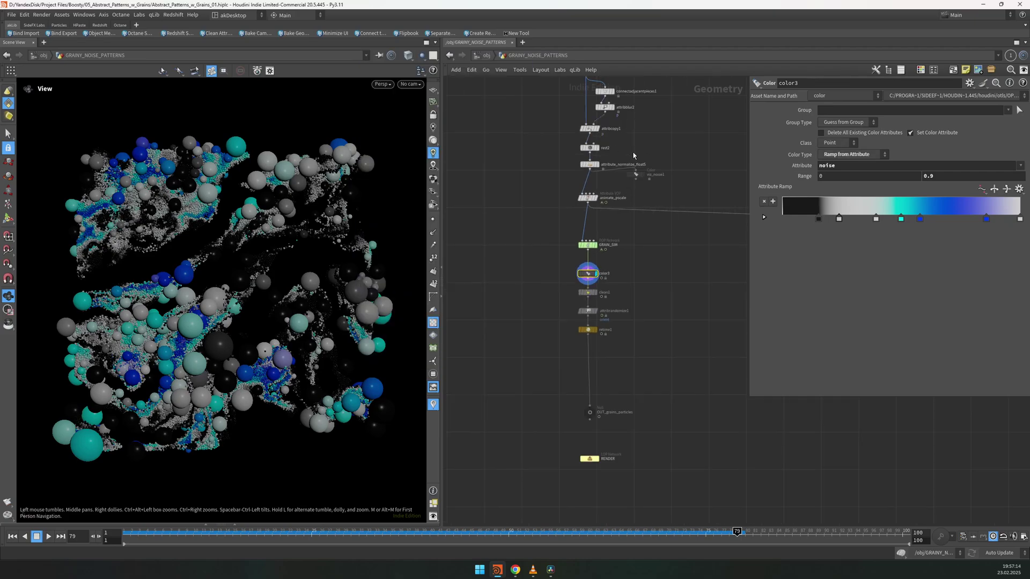
{"action": "key", "text": "Up"}
Step: Set the viewport background to grey and review clean1 and attribrandomize1
{"action": "key", "text": "d"}
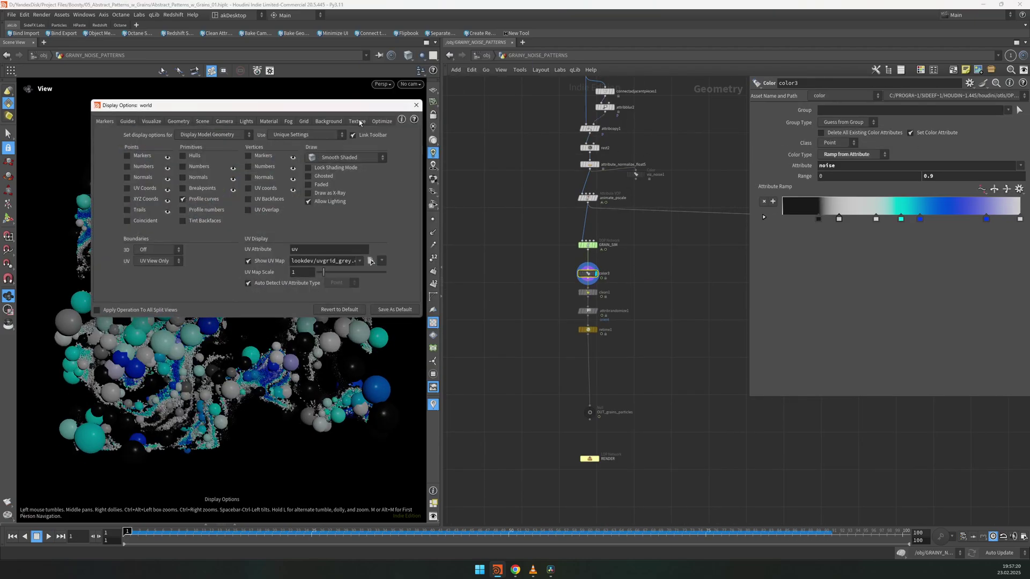
{"action": "left_click", "coordinate": [406, 110]}
{"action": "left_click", "coordinate": [587, 292]}
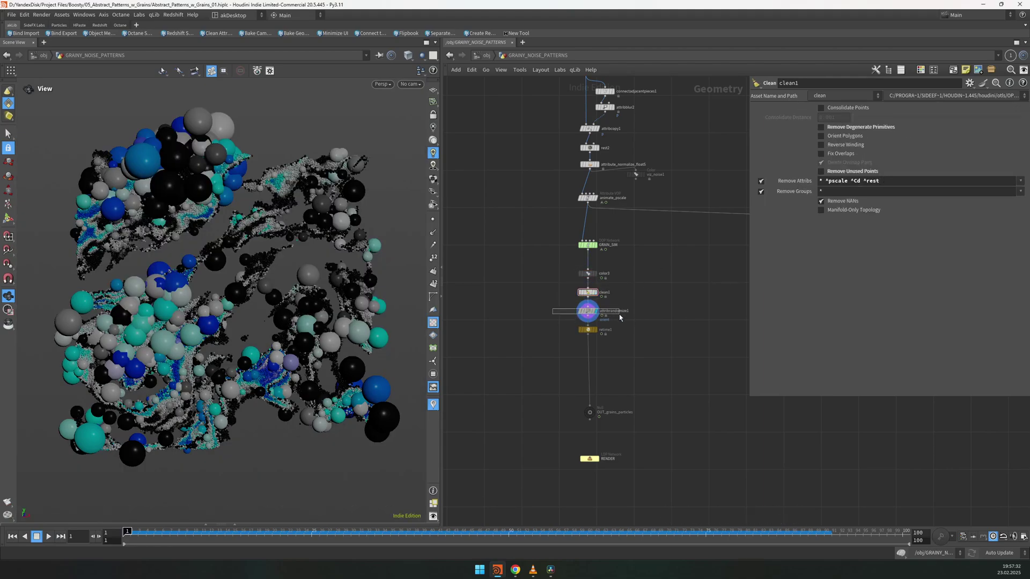
{"action": "left_click", "coordinate": [587, 311]}
Step: Confirm retime1's input frame range of 25 and play the retimed animation
{"action": "scroll", "coordinate": [588, 312], "scroll_direction": "up", "scroll_amount": 4}
{"action": "middle_click_drag", "start_coordinate": [673, 323], "coordinate": [631, 200]}
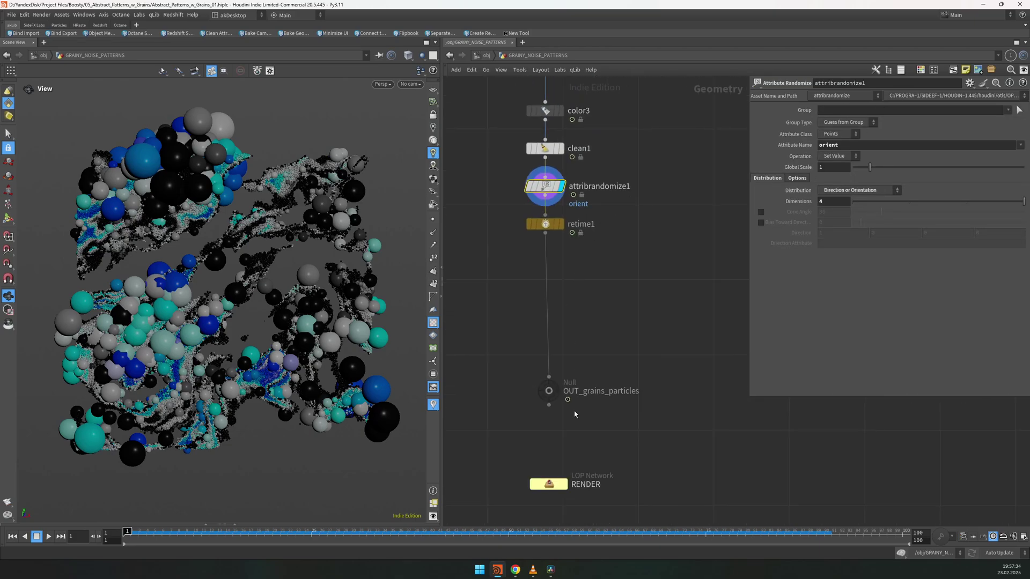
{"action": "left_click_drag", "start_coordinate": [670, 199], "coordinate": [522, 243]}
{"action": "left_click", "coordinate": [839, 155]}
{"action": "key", "text": "Return"}
{"action": "key", "text": "Up"}
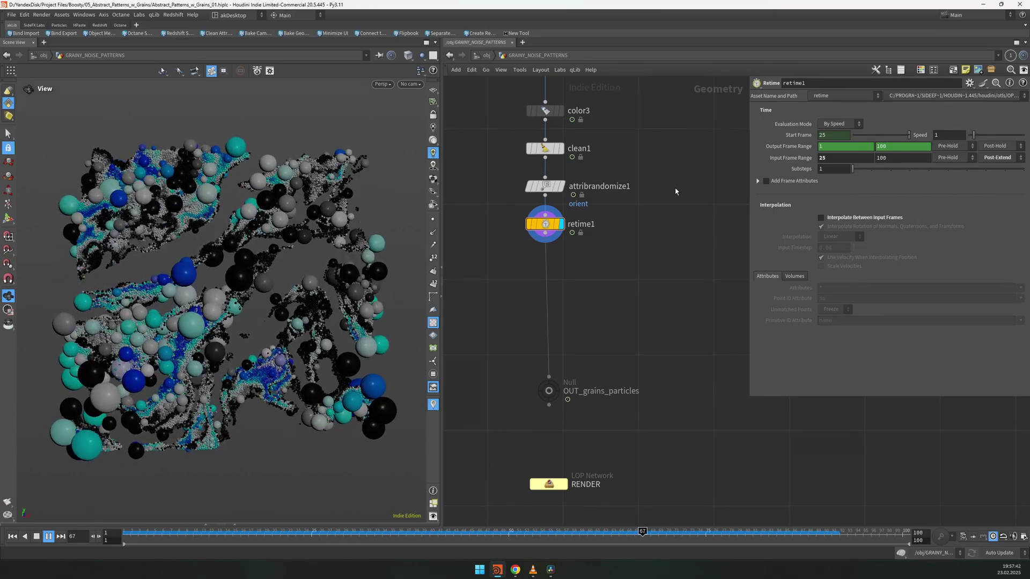
{"action": "key", "text": "ctrl+Up"}
Step: Wire OUT_grains_particles into the RENDER node
{"action": "middle_click_drag", "start_coordinate": [536, 412], "coordinate": [574, 299]}
{"action": "left_click", "coordinate": [586, 277]}
{"action": "left_click_drag", "start_coordinate": [602, 284], "coordinate": [588, 362]}
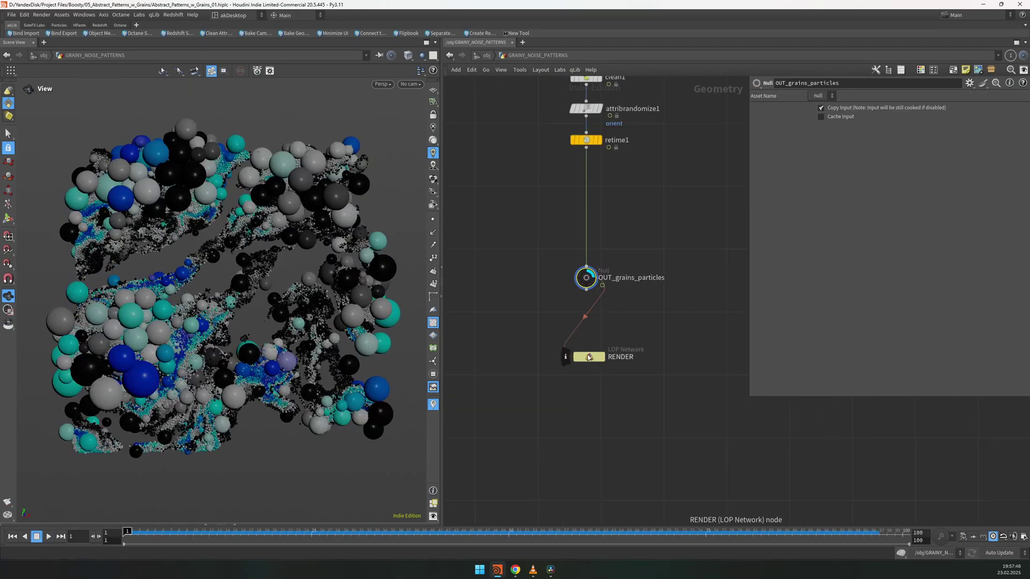
Step: Inside RENDER, display sphere1 and inspect its checkered sphere generator
{"action": "double_click", "coordinate": [588, 356]}
{"action": "left_click", "coordinate": [554, 255]}
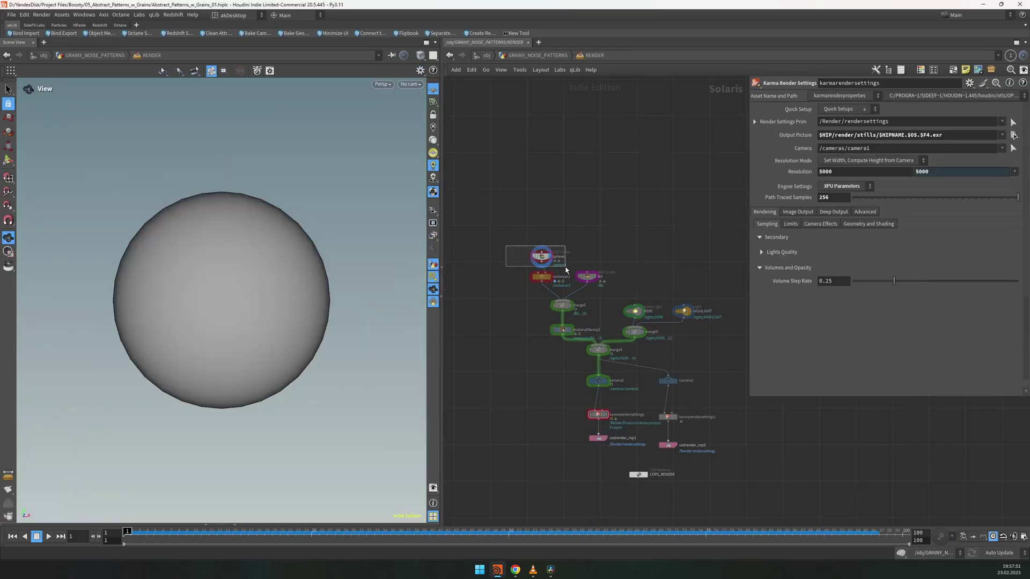
{"action": "left_click", "coordinate": [546, 255]}
{"action": "scroll", "coordinate": [548, 257], "scroll_direction": "up", "scroll_amount": 3}
{"action": "double_click", "coordinate": [549, 258]}
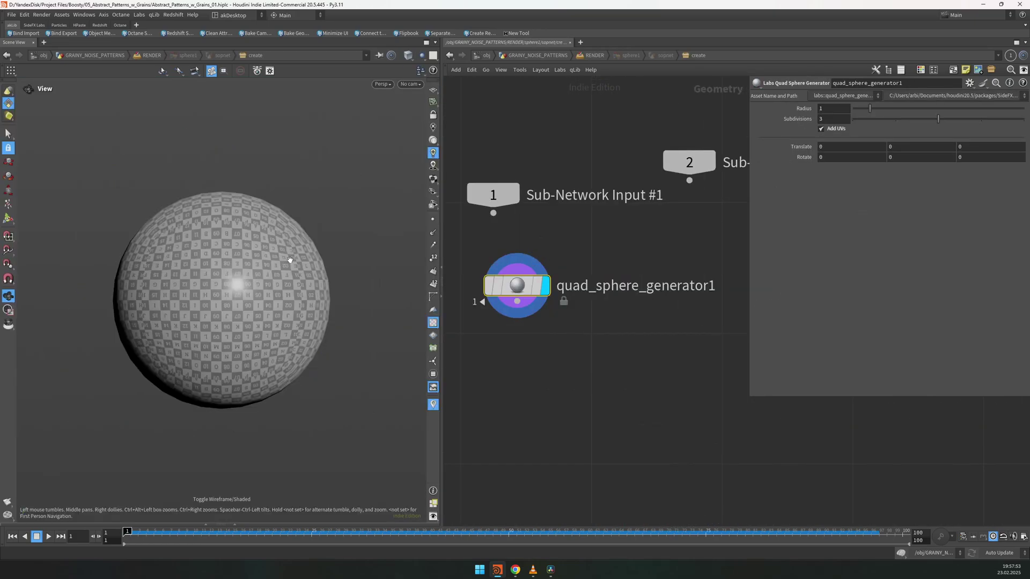
{"action": "left_click_drag", "start_coordinate": [264, 239], "coordinate": [262, 283]}
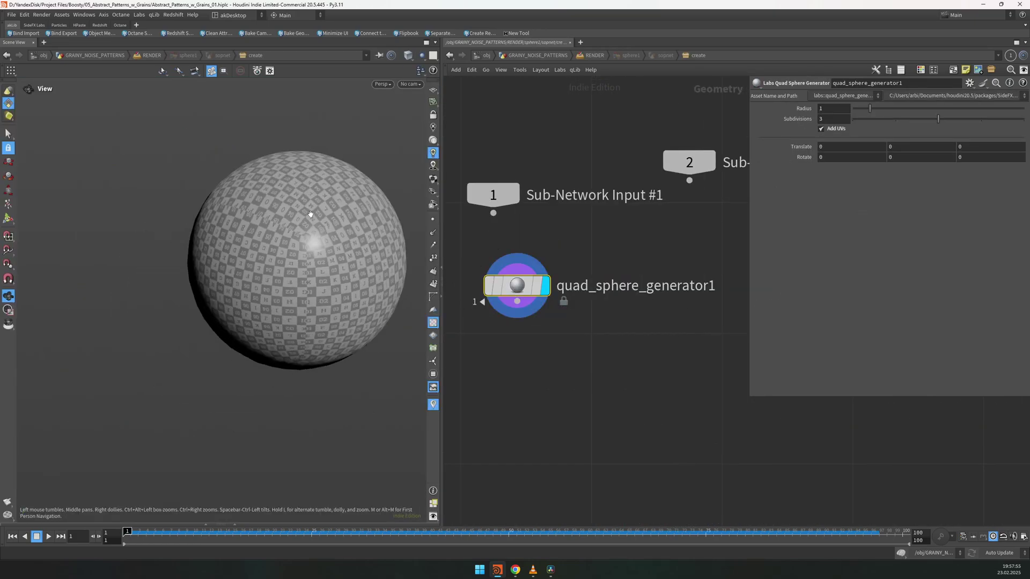
{"action": "key", "text": "u"}
Step: Inspect instancer2's point source, then display materiallibrary2 in the viewport
{"action": "left_click", "coordinate": [540, 288]}
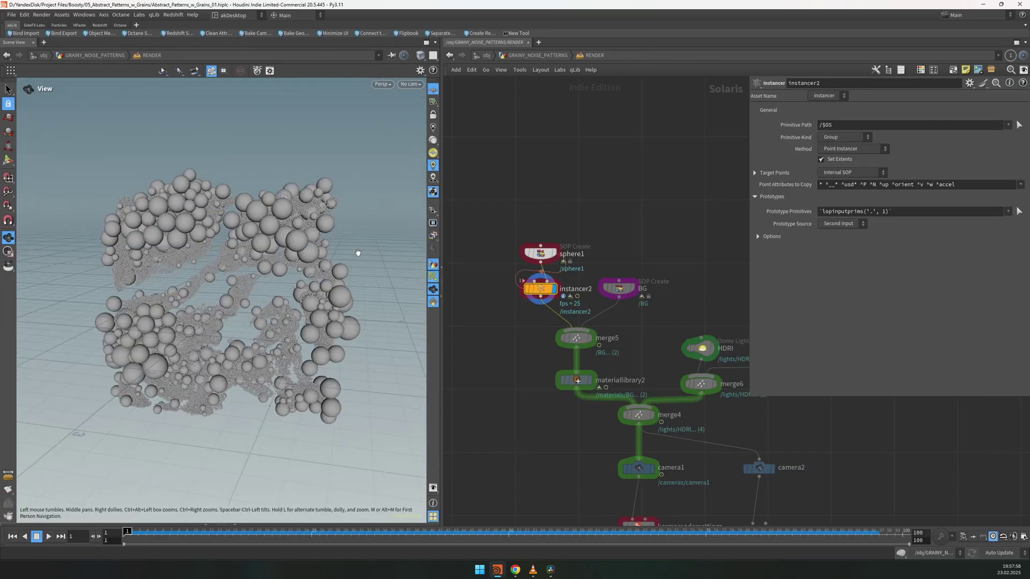
{"action": "double_click", "coordinate": [529, 288]}
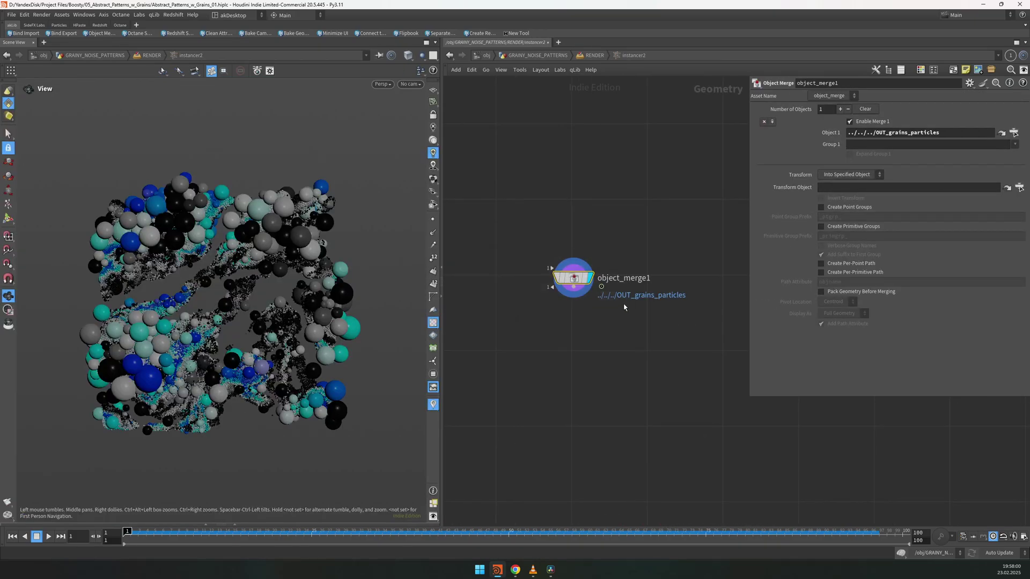
{"action": "key", "text": "u"}
{"action": "left_click", "coordinate": [410, 84]}
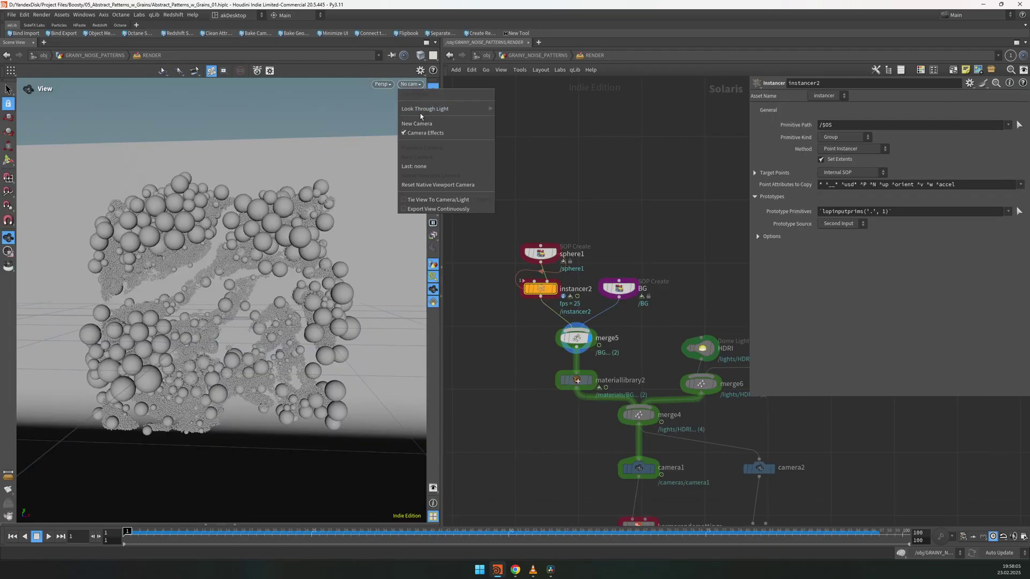
{"action": "left_click", "coordinate": [597, 379]}
{"action": "middle_click_drag", "start_coordinate": [602, 373], "coordinate": [597, 317]}
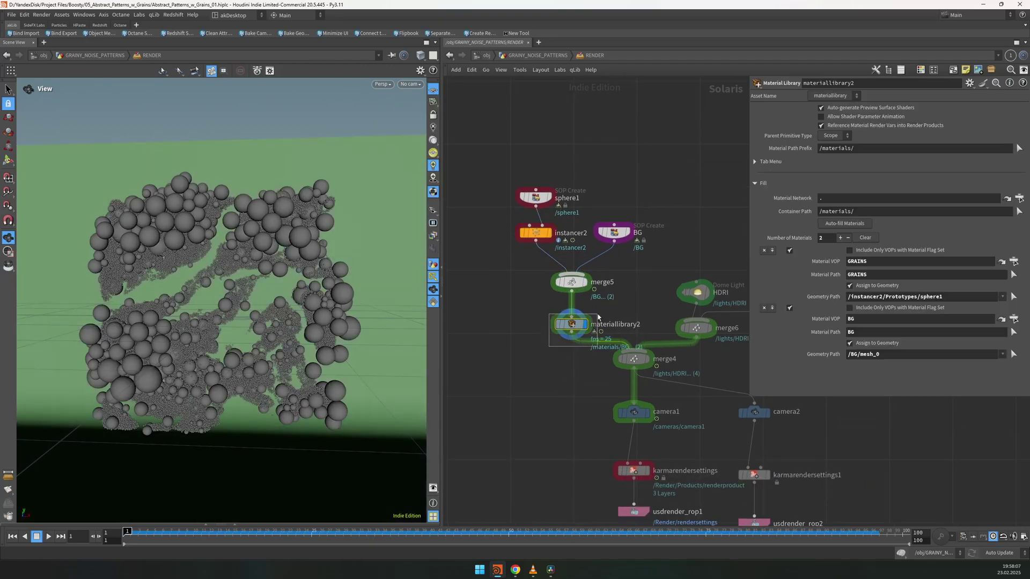
Step: Display karmarendersettings and look through /cameras/camera1 in the viewport
{"action": "left_click", "coordinate": [647, 359]}
{"action": "left_click", "coordinate": [410, 84]}
{"action": "scroll", "coordinate": [657, 137], "scroll_direction": "down", "scroll_amount": 2}
{"action": "left_click", "coordinate": [650, 415]}
{"action": "left_click", "coordinate": [636, 415]}
{"action": "left_click", "coordinate": [418, 85]}
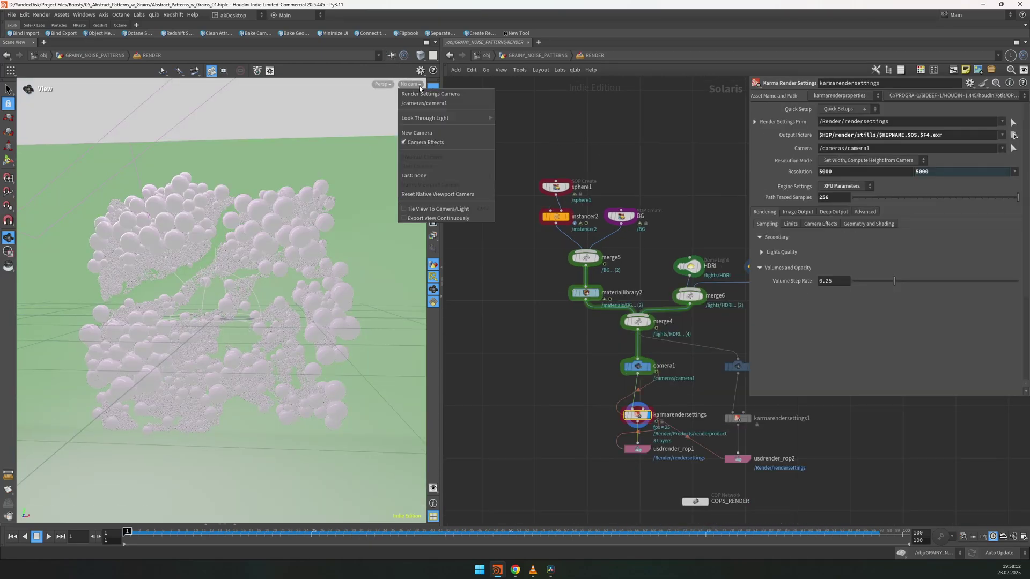
{"action": "left_click", "coordinate": [417, 84]}
{"action": "left_click", "coordinate": [417, 85]}
{"action": "left_click", "coordinate": [418, 86]}
{"action": "left_click", "coordinate": [418, 86]}
{"action": "left_click", "coordinate": [419, 106]}
Step: Set the Karma render resolution to 1000×1000 and save the scene
{"action": "double_click", "coordinate": [824, 172]}
{"action": "type", "text": "1000"}
{"action": "key", "text": "Return"}
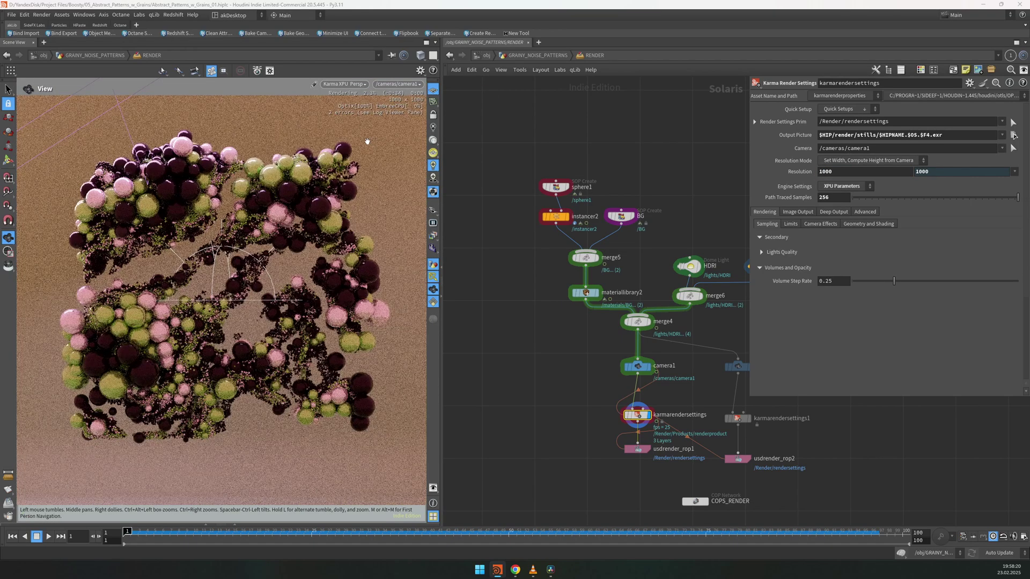
{"action": "key", "text": "ctrl+s"}
{"action": "left_click", "coordinate": [366, 84]}
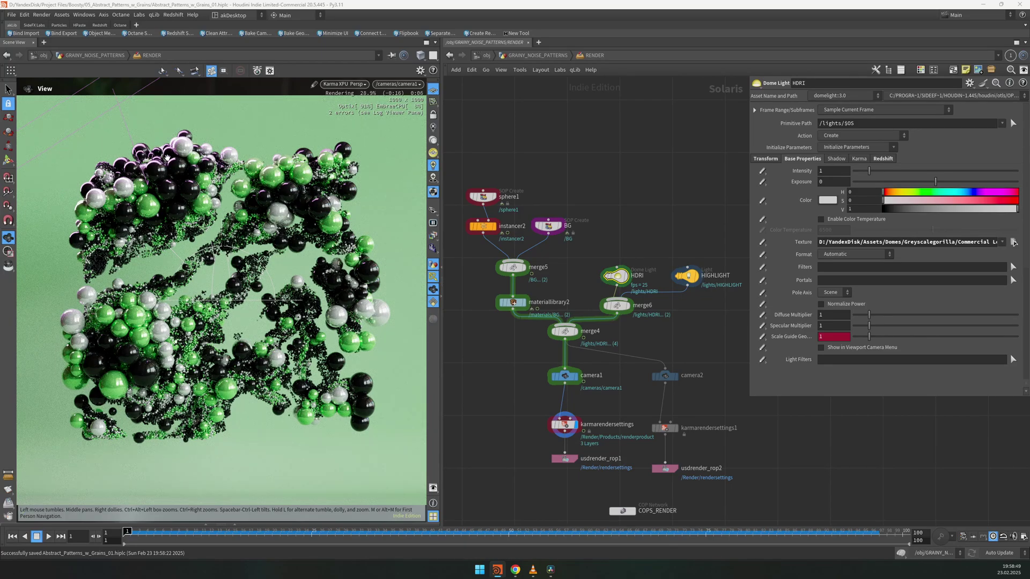
Step: Review the HIGHLIGHT light's settings, then glance at the Boosty page in Chrome
{"action": "scroll", "coordinate": [558, 153], "scroll_direction": "down", "scroll_amount": 3}
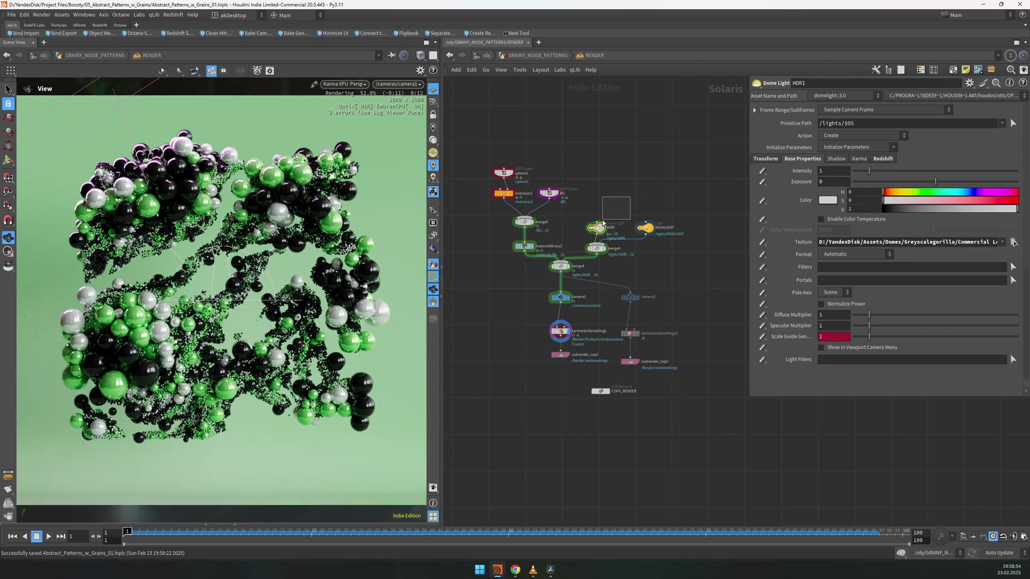
{"action": "left_click", "coordinate": [645, 227]}
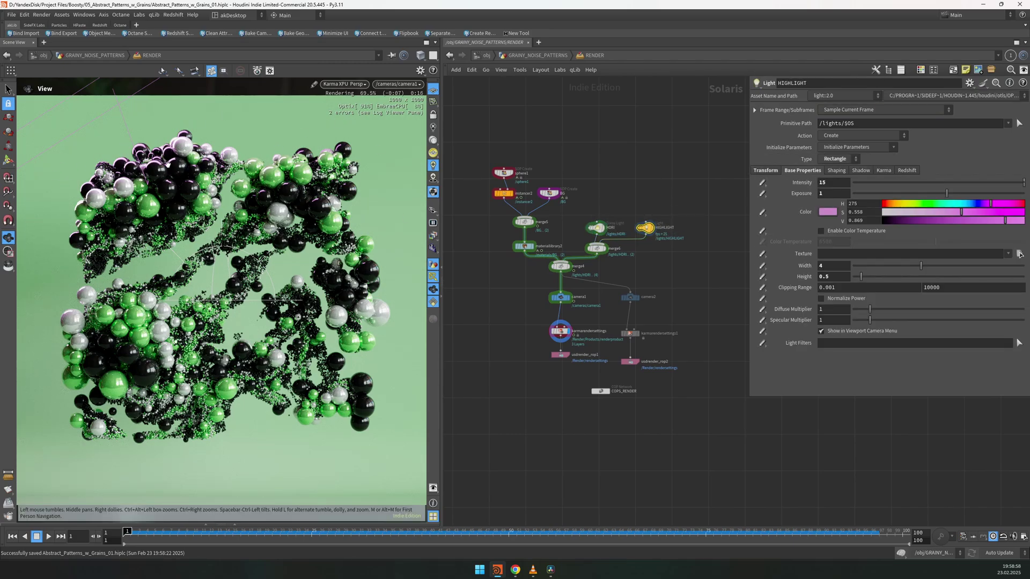
{"action": "middle_click_drag", "start_coordinate": [595, 197], "coordinate": [609, 213]}
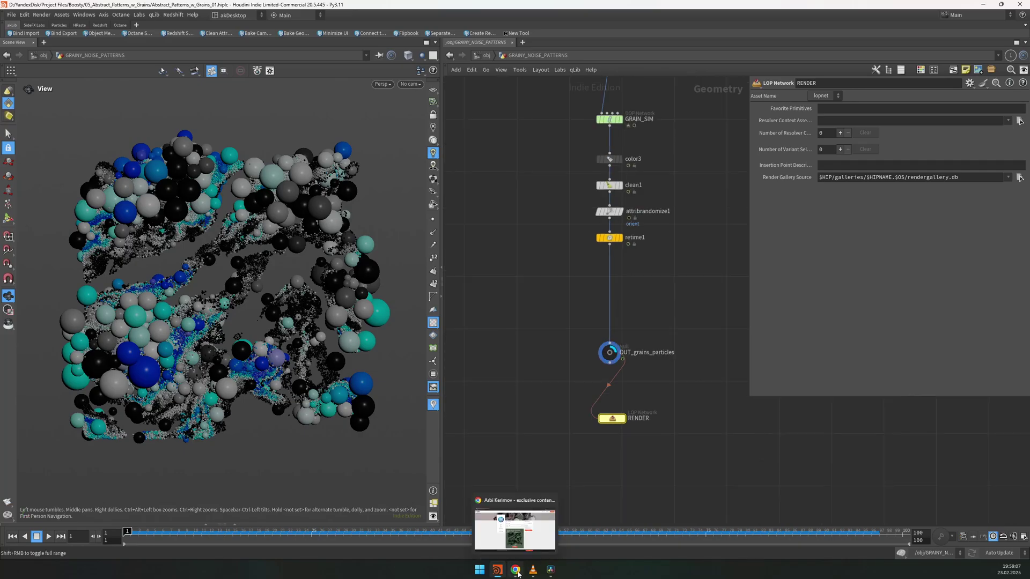
{"action": "left_click", "coordinate": [516, 569]}
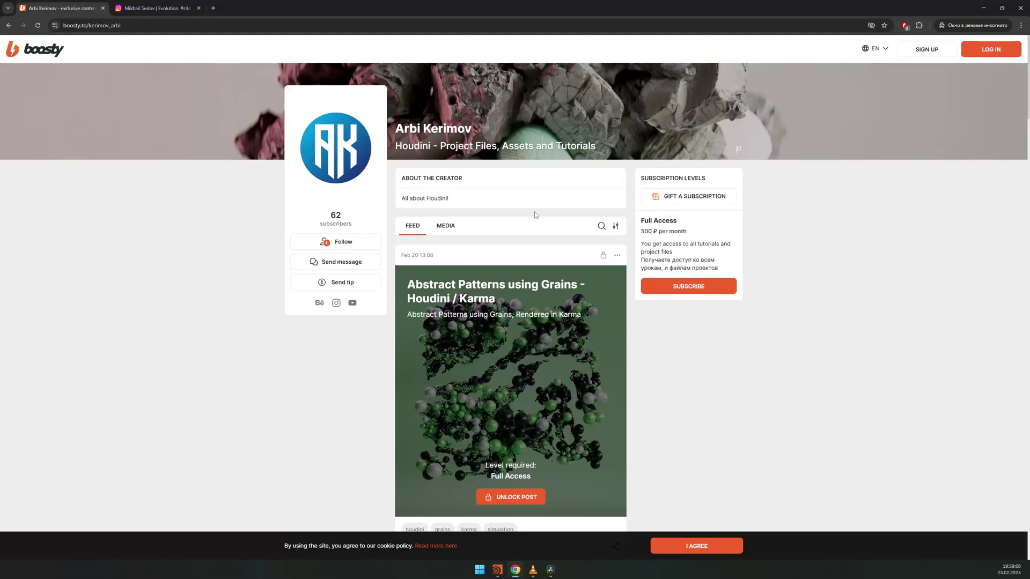
{"action": "scroll", "coordinate": [555, 249], "scroll_direction": "down", "scroll_amount": 1}
{"action": "scroll", "coordinate": [555, 249], "scroll_direction": "up", "scroll_amount": 1}
{"action": "key", "text": "alt+Tab"}
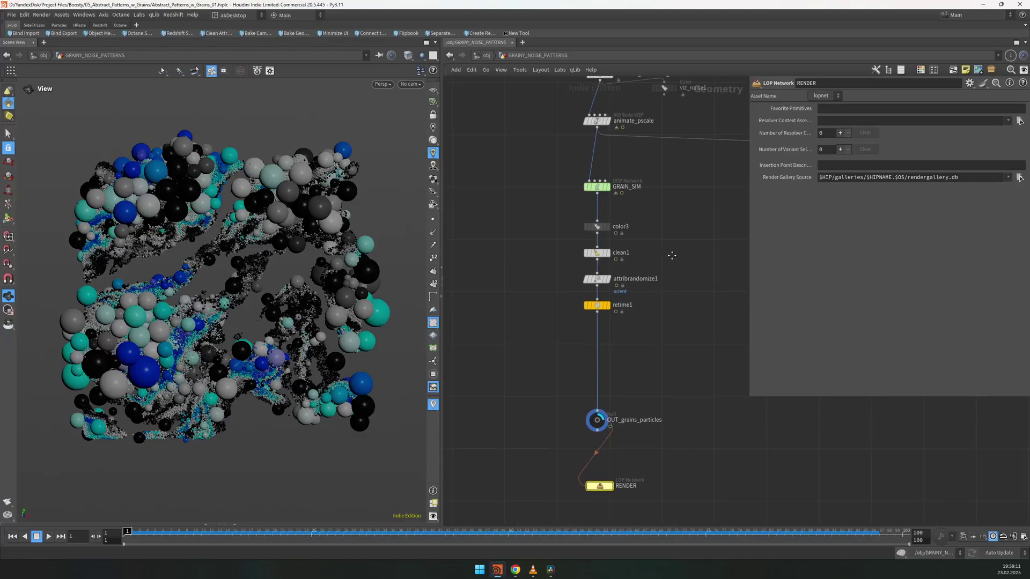
{"action": "scroll", "coordinate": [654, 284], "scroll_direction": "down", "scroll_amount": 6}
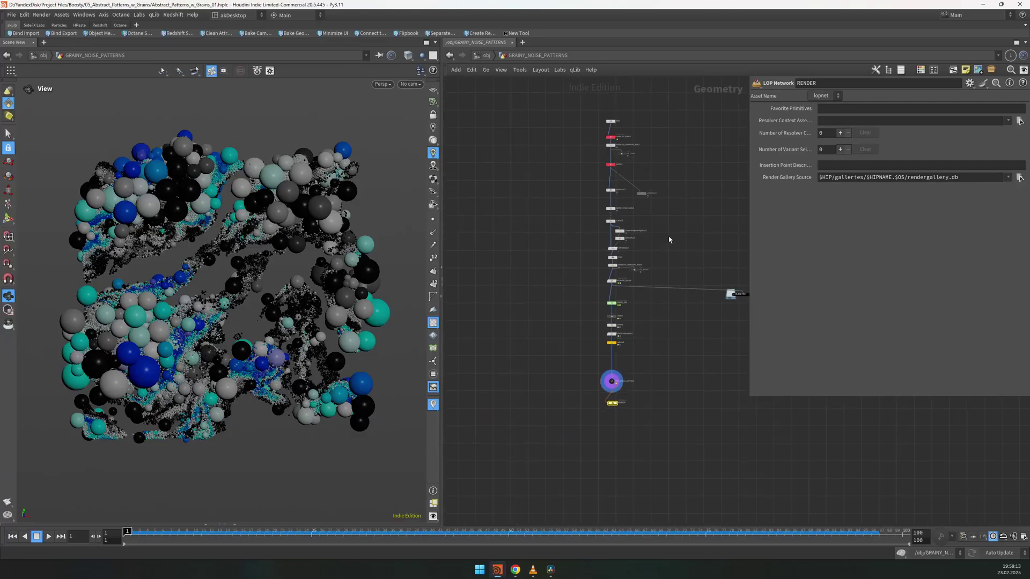